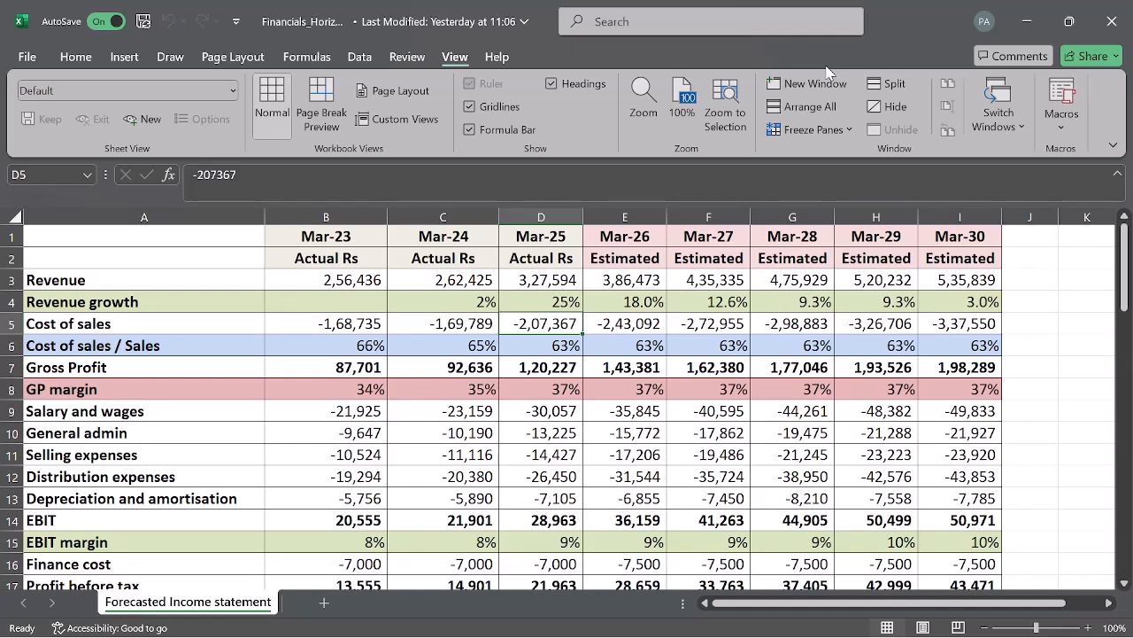
Review the period headers from Mar-23 to Mar-30, distinguishing the Actual Rs columns from the Estimated columns.
left_click(150, 240)
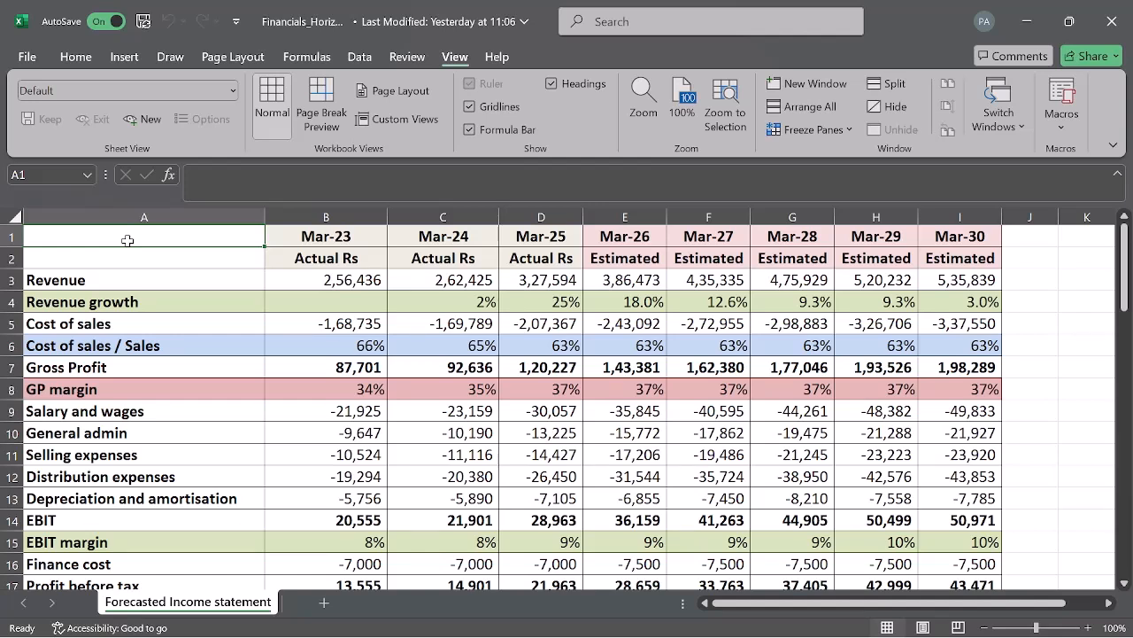
key("Down")
key("Right")
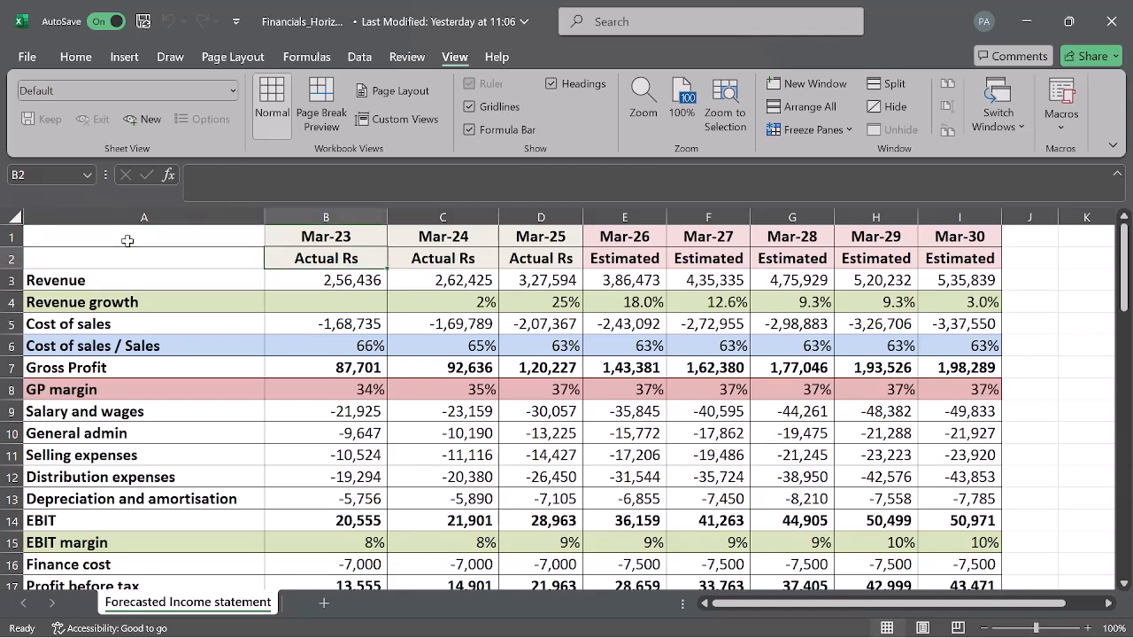
key("Right")
key("Right")
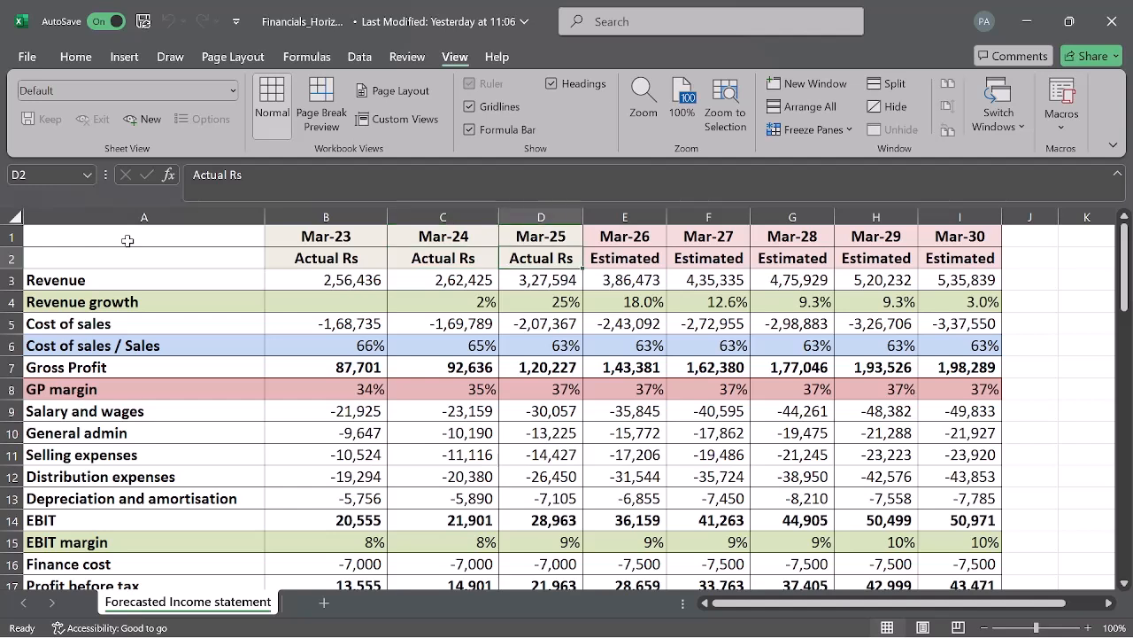
key("Right")
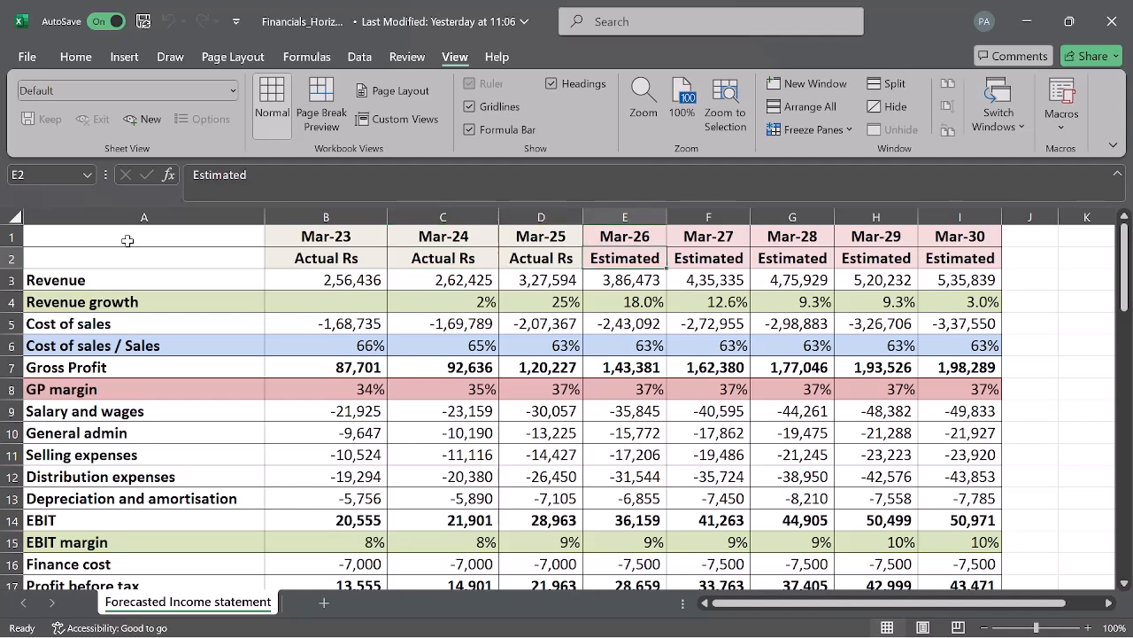
key("Right")
key("Right")
key("Right")
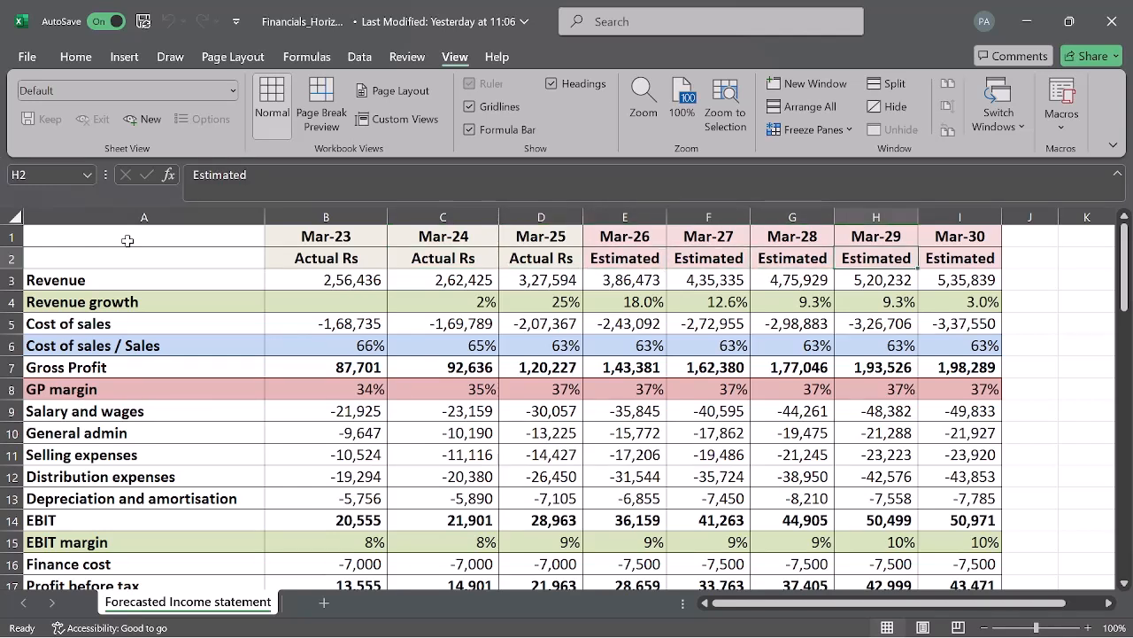
key("Right")
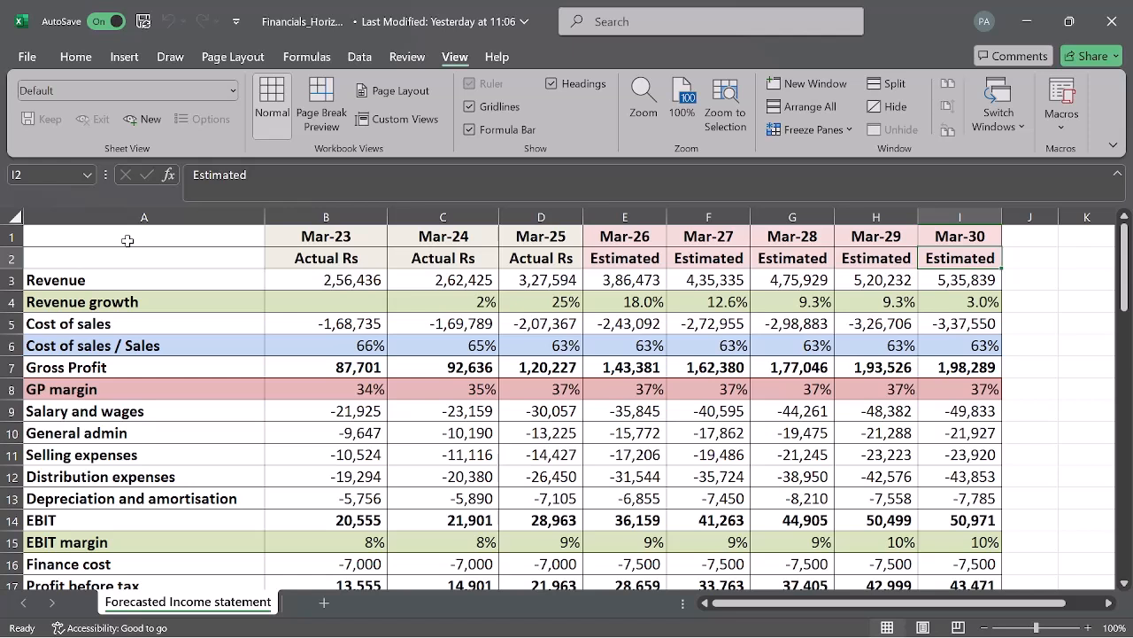
key("Left")
key("Left")
key("Left")
key("Left")
key("Left")
key("Left")
key("Left")
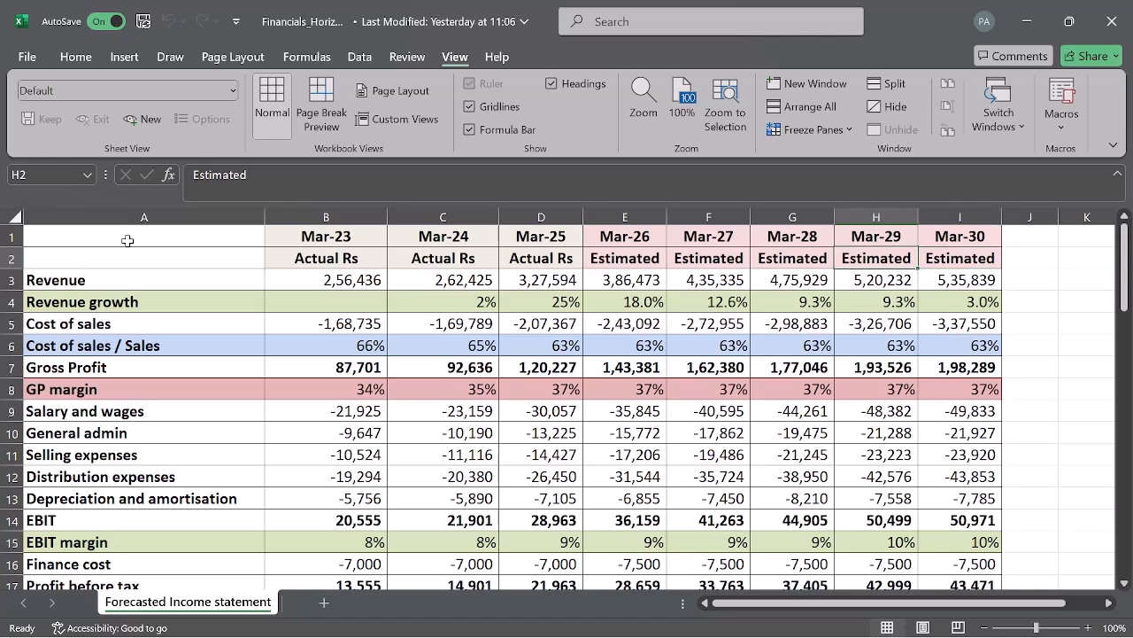
key("Left")
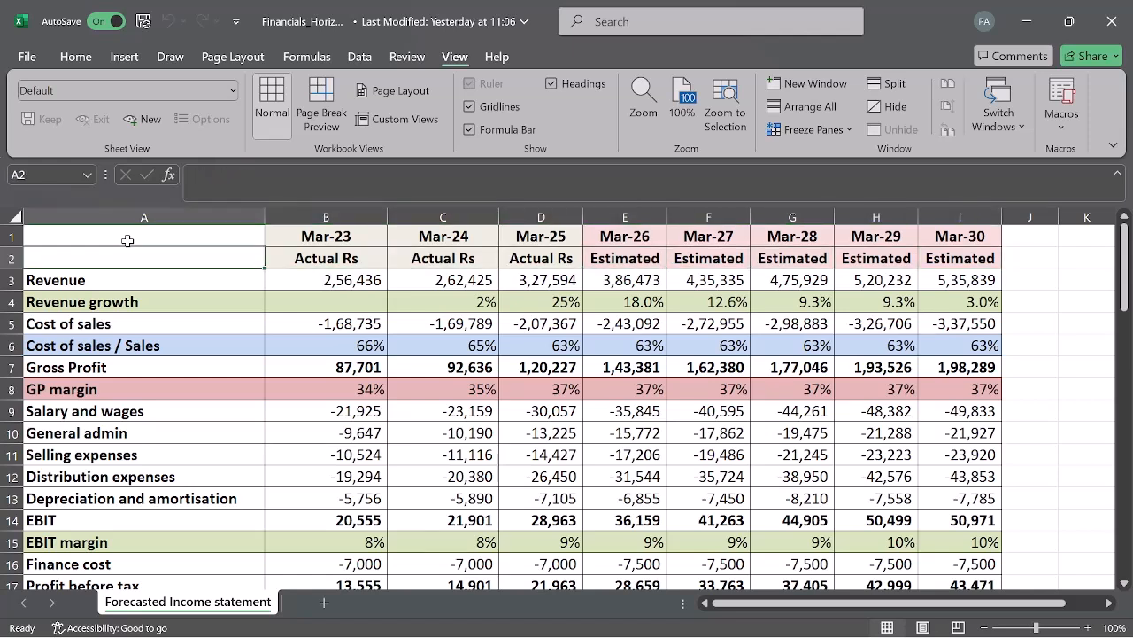
Examine the Revenue row from the Mar-23 actual figure through the Mar-26 estimate.
key("Down")
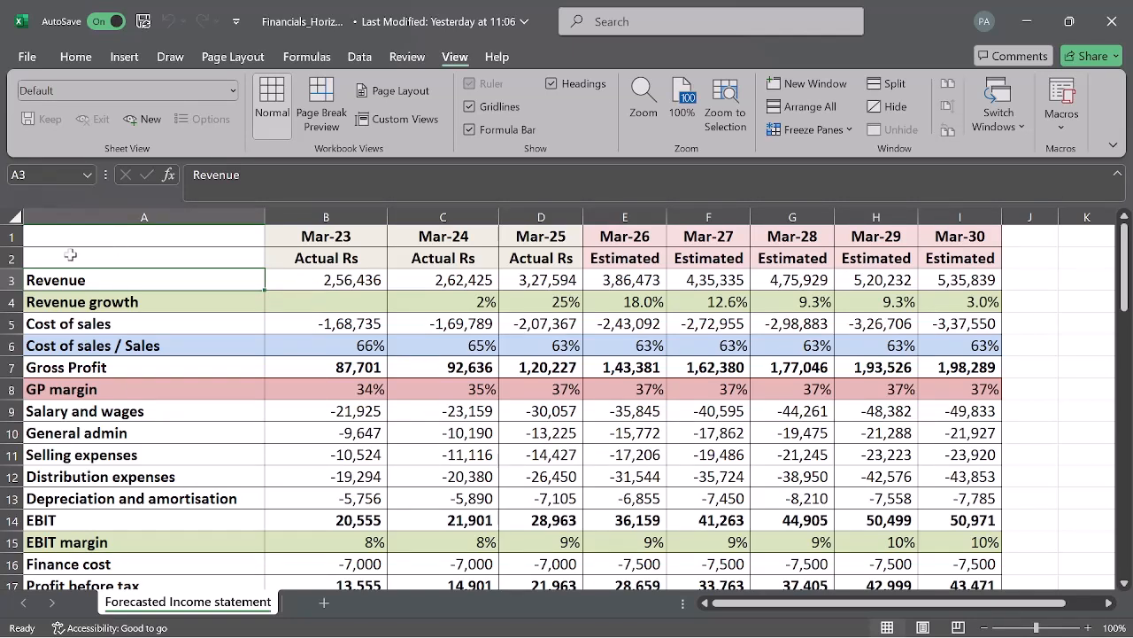
left_click(296, 281)
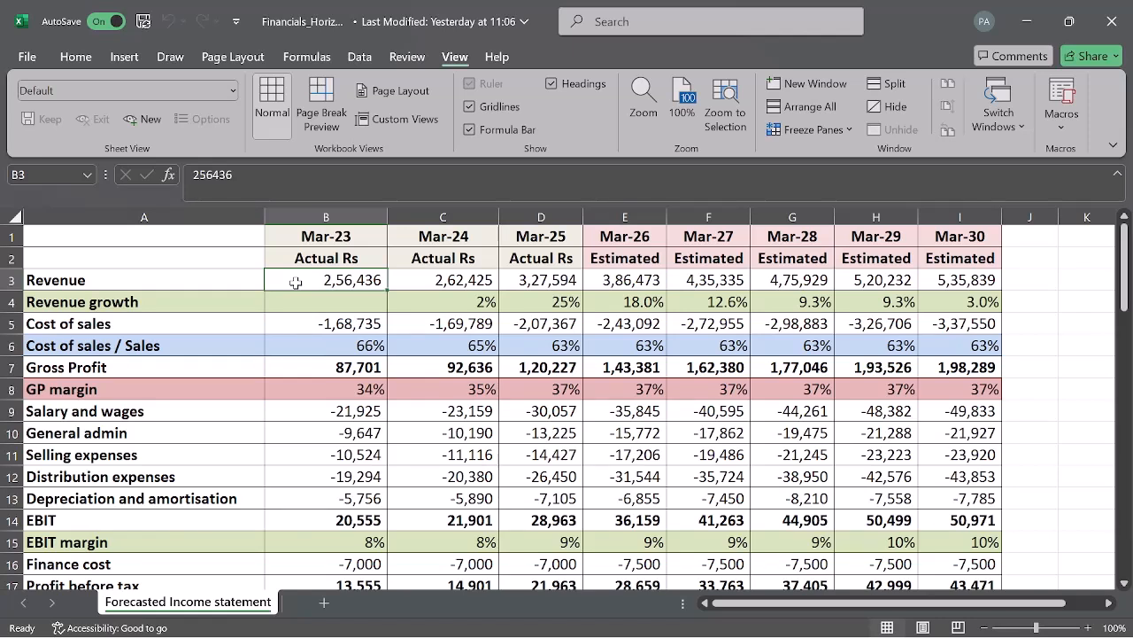
key("Right")
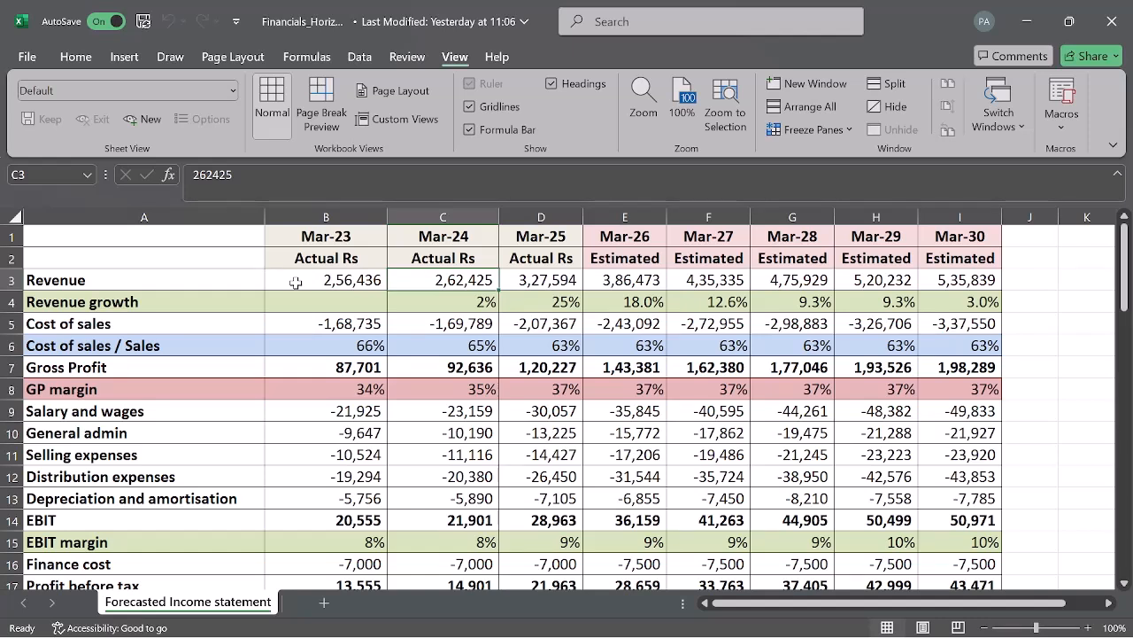
key("Right")
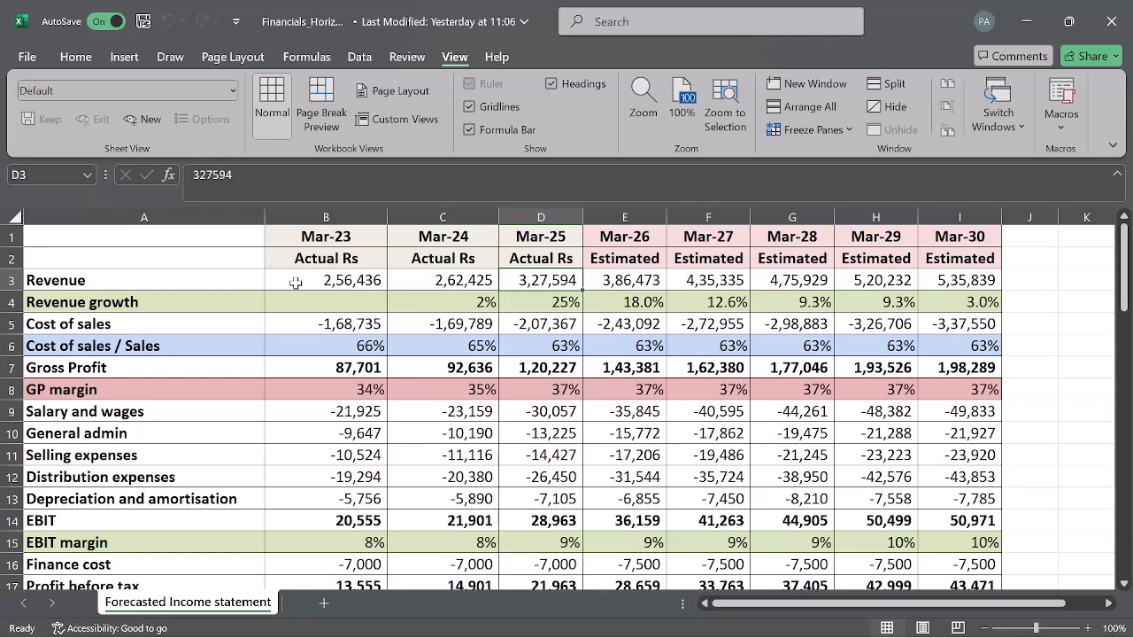
key("Right")
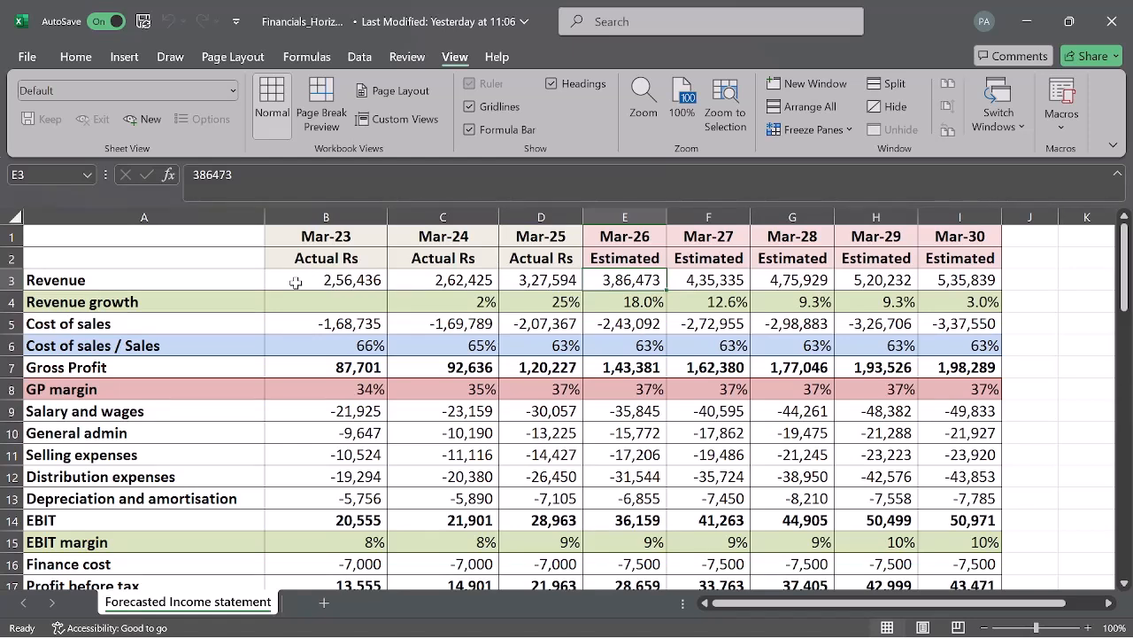
Inspect the Revenue growth formulas across the estimated years Mar-26 to Mar-30.
key("Down")
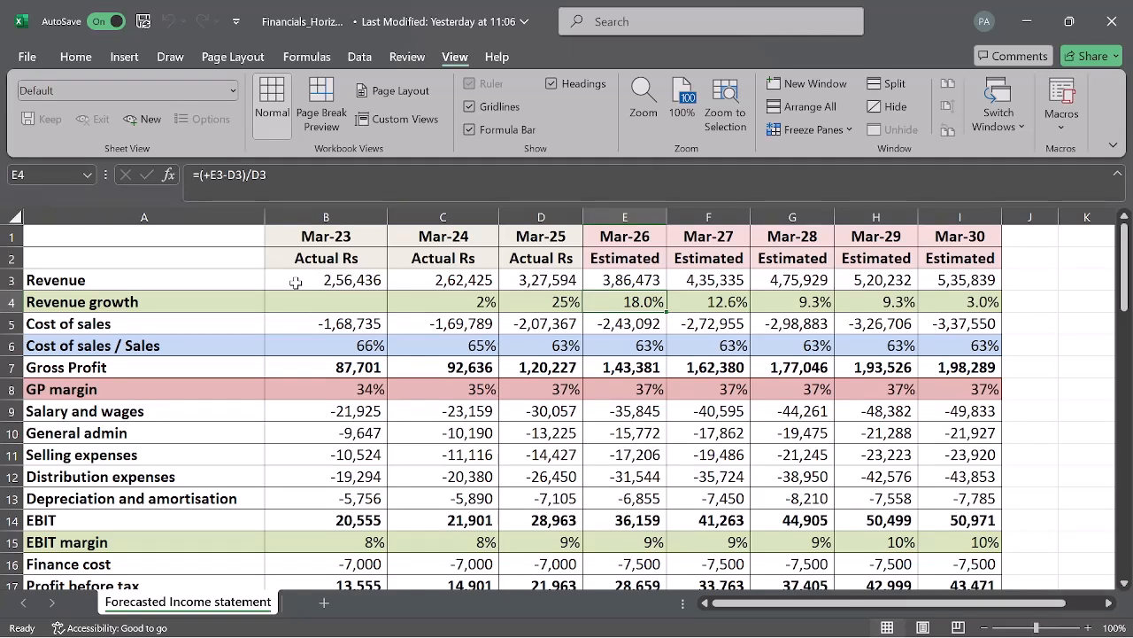
key("Right")
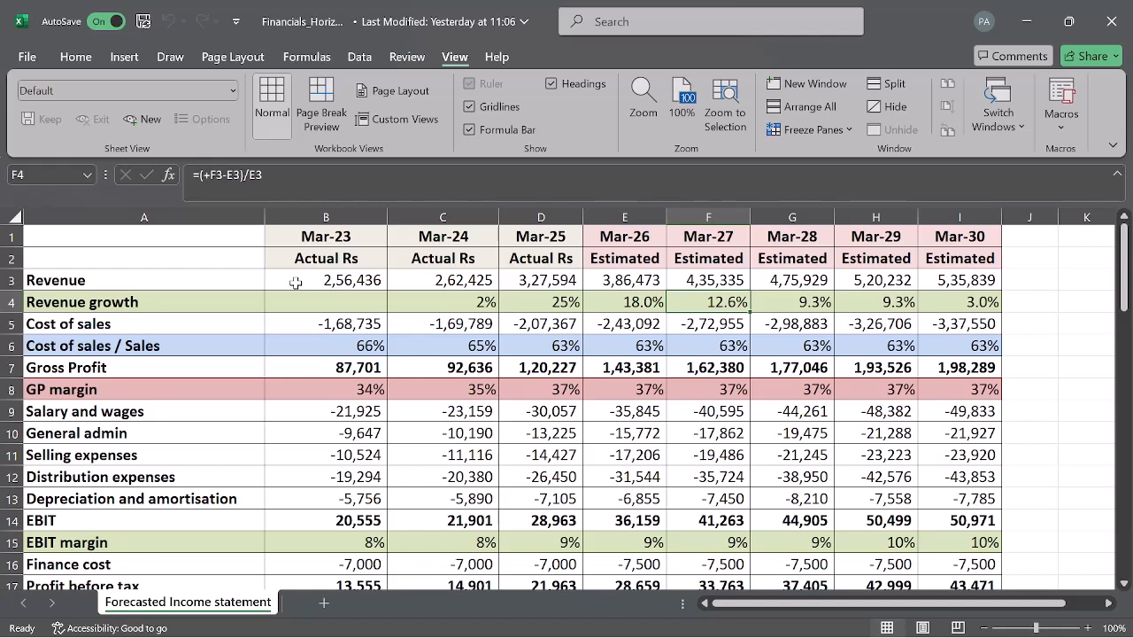
key("Right")
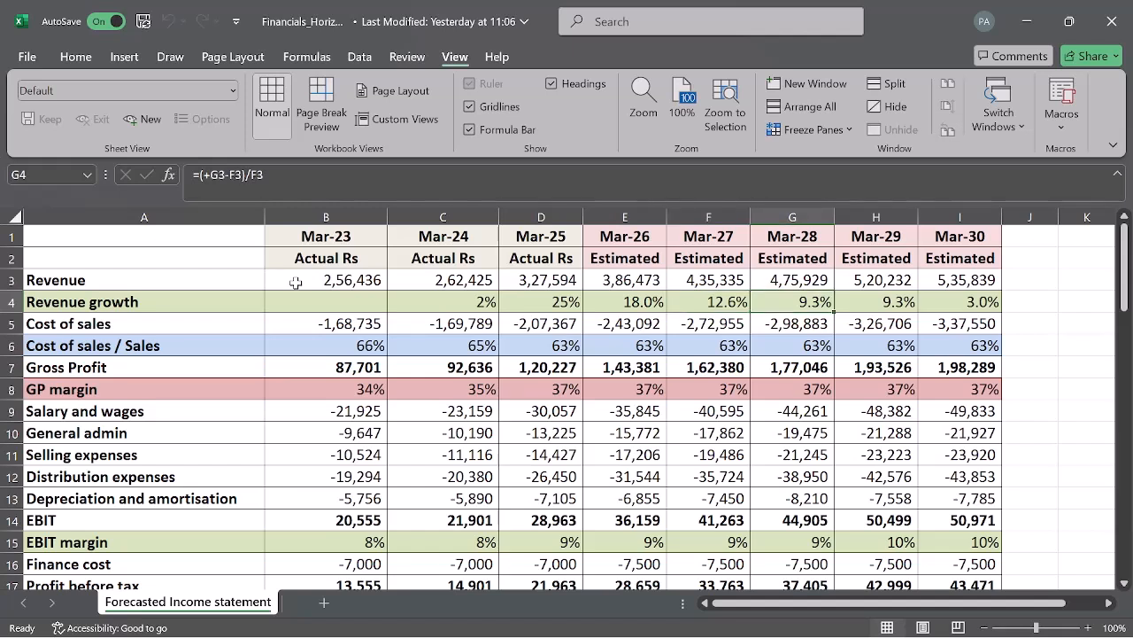
key("Right")
key("Right")
key("Right")
key("Left")
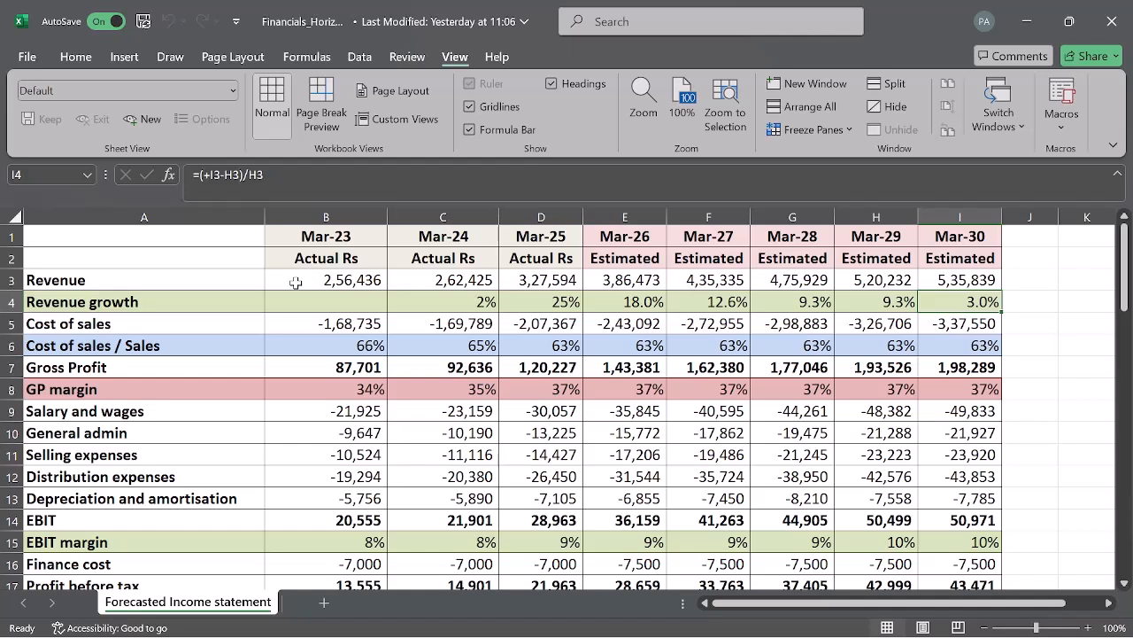
Examine the Cost of sales figures from Mar-23 through Mar-29.
left_click(195, 318)
key("Right")
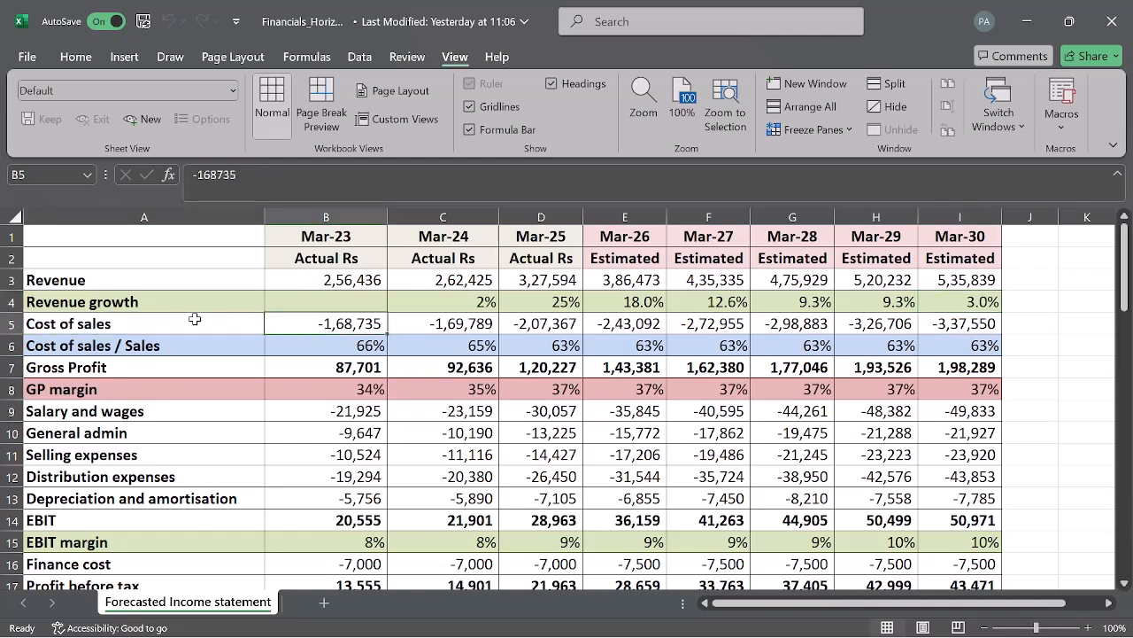
key("Right")
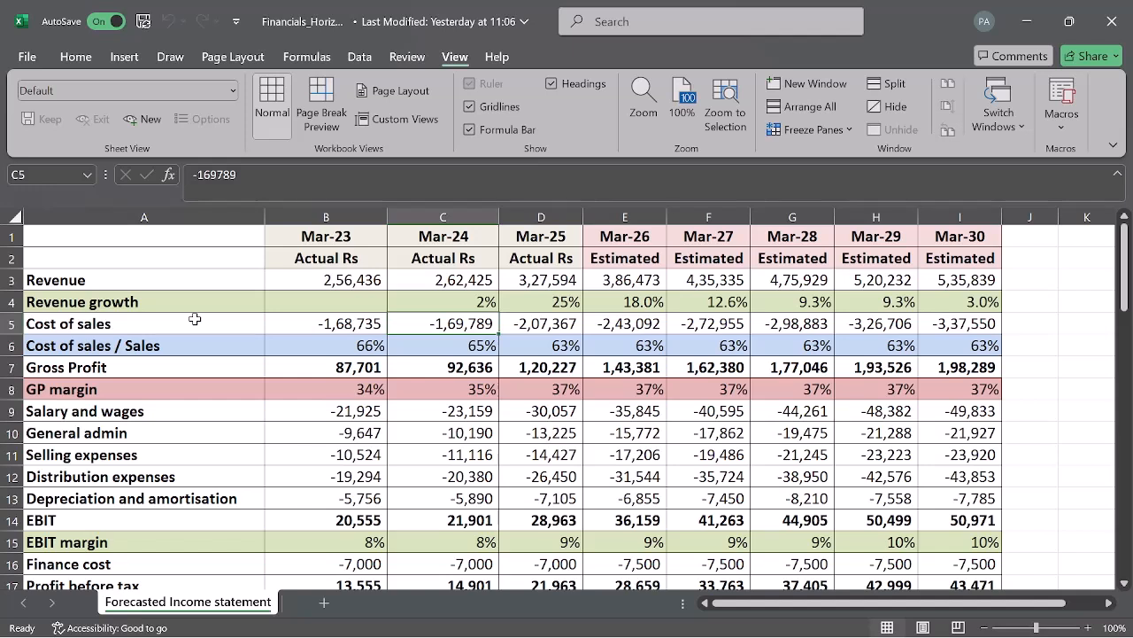
key("Right")
key("Right")
key("Right")
key("Right")
key("Right")
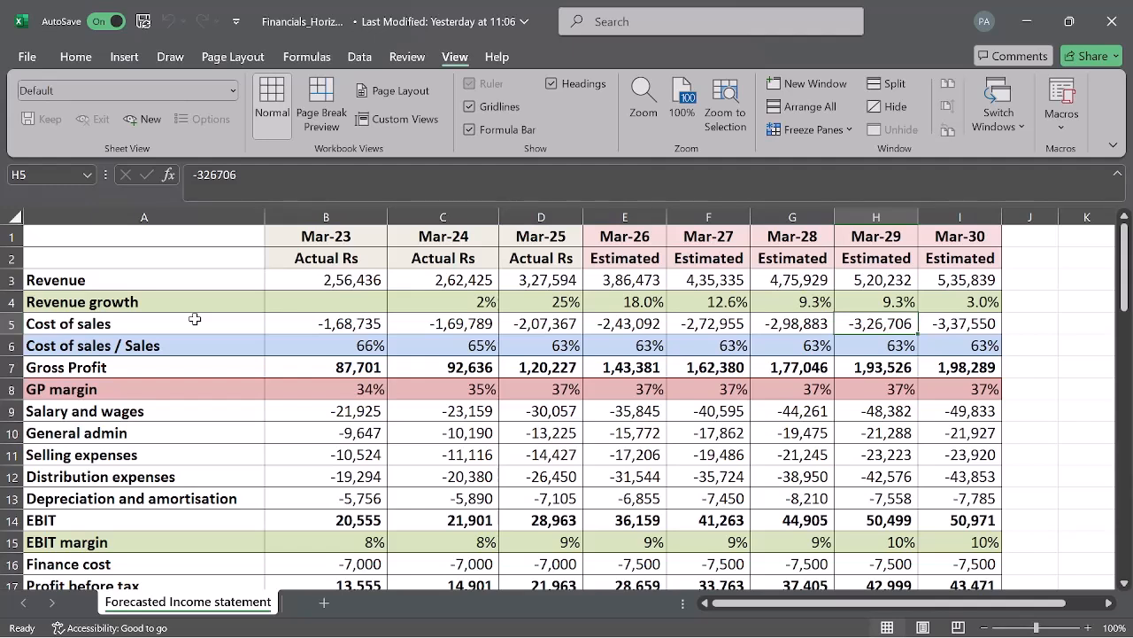
Inspect the Cost of sales / Sales ratio formulas across the actual and estimated years.
left_click(589, 346)
key("Left")
key("Left")
key("Left")
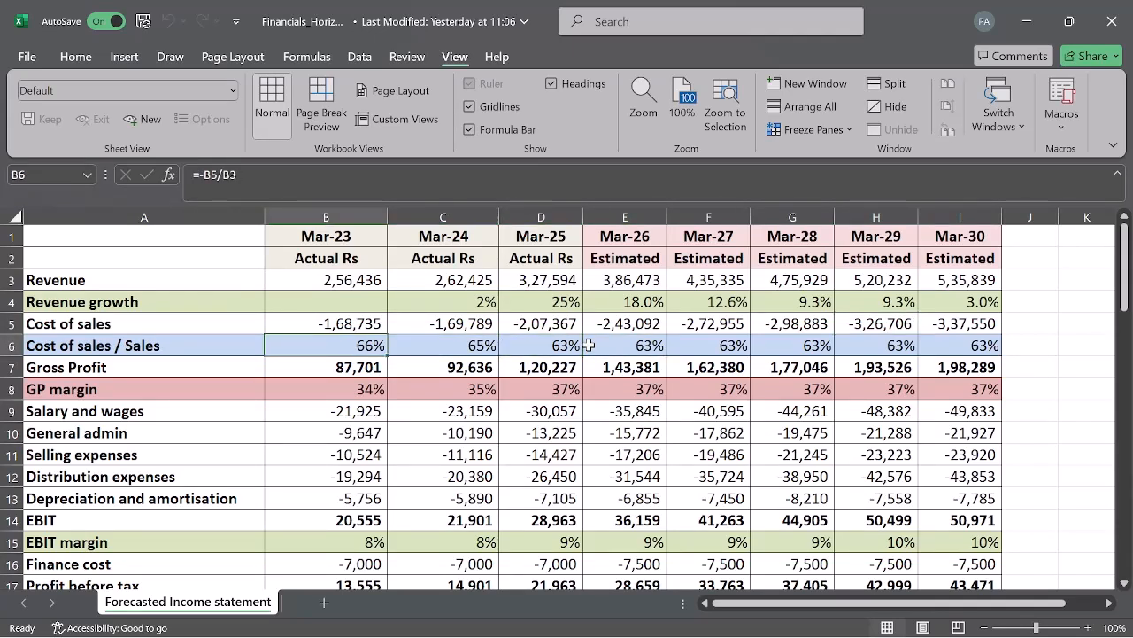
key("Right")
key("Right")
key("Right")
key("Right")
key("Right")
key("Right")
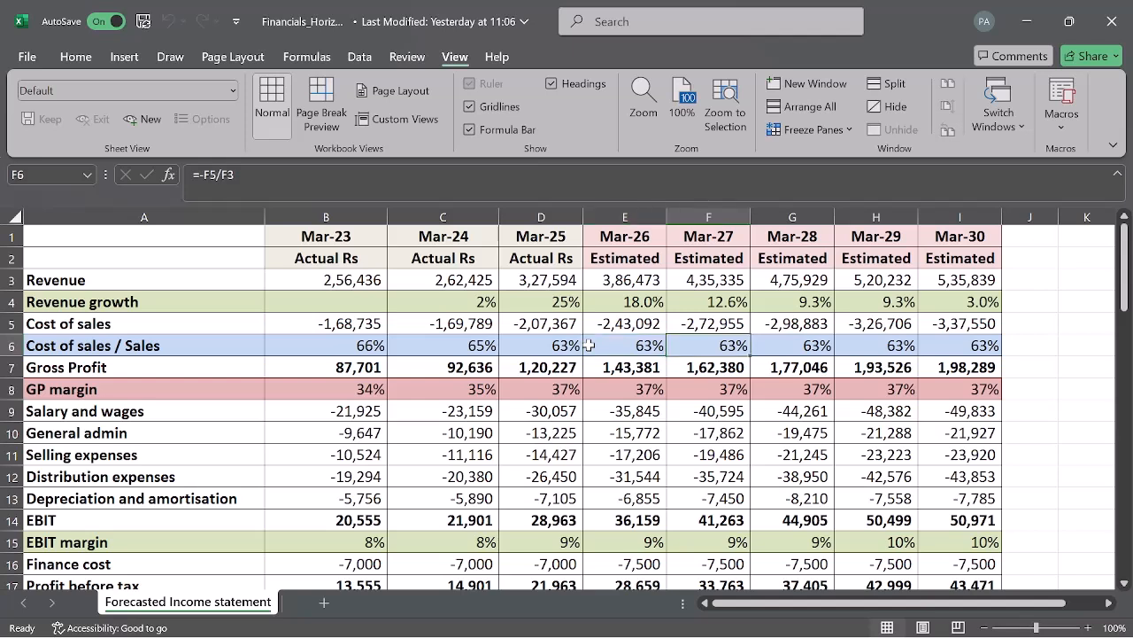
key("Right")
key("Left")
key("Left")
key("Left")
key("Left")
key("Left")
key("Right")
key("Right")
key("Right")
key("Right")
key("Right")
key("Right")
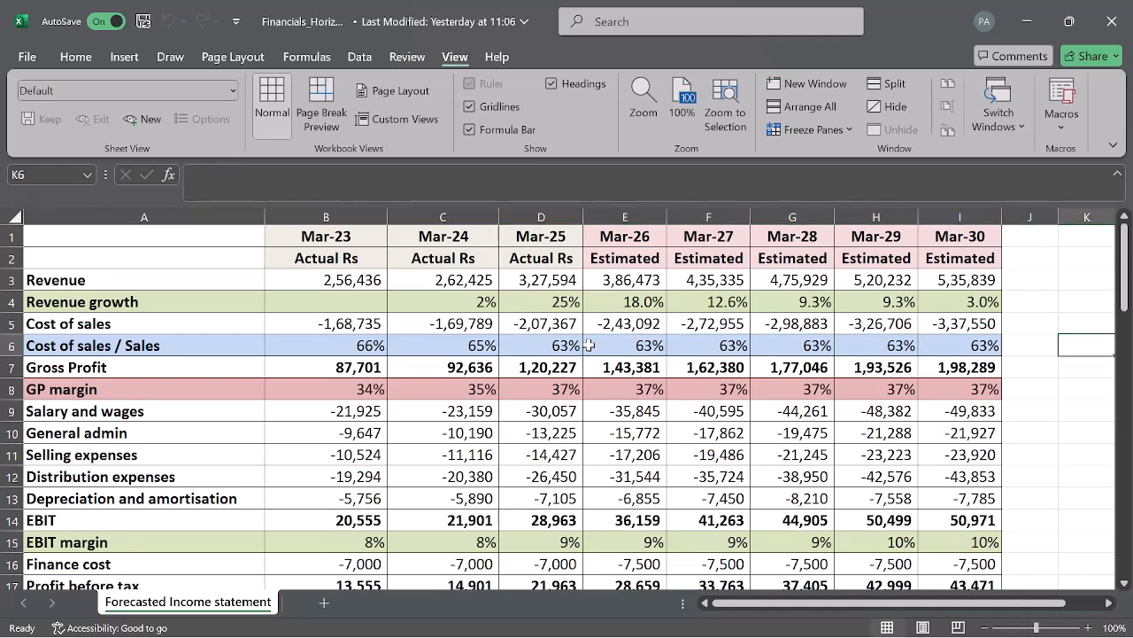
Try to trace the precedents of the Mar-26 Cost of sales cell E5.
key("Left")
key("Left")
key("Left")
key("Left")
key("Left")
key("Up")
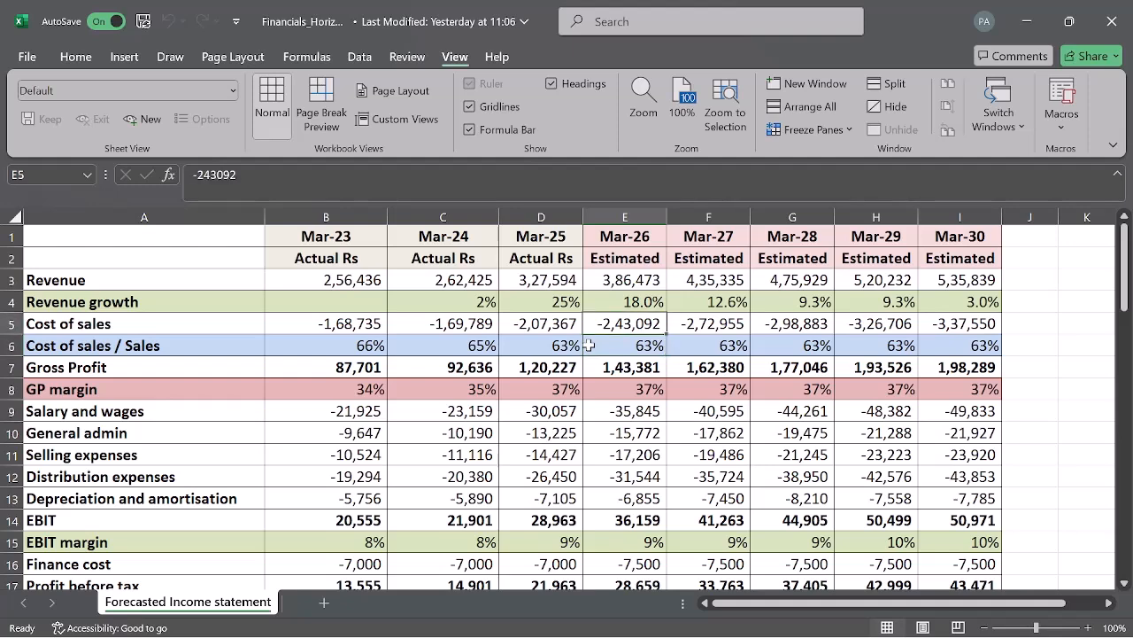
left_click(326, 56)
left_click(746, 86)
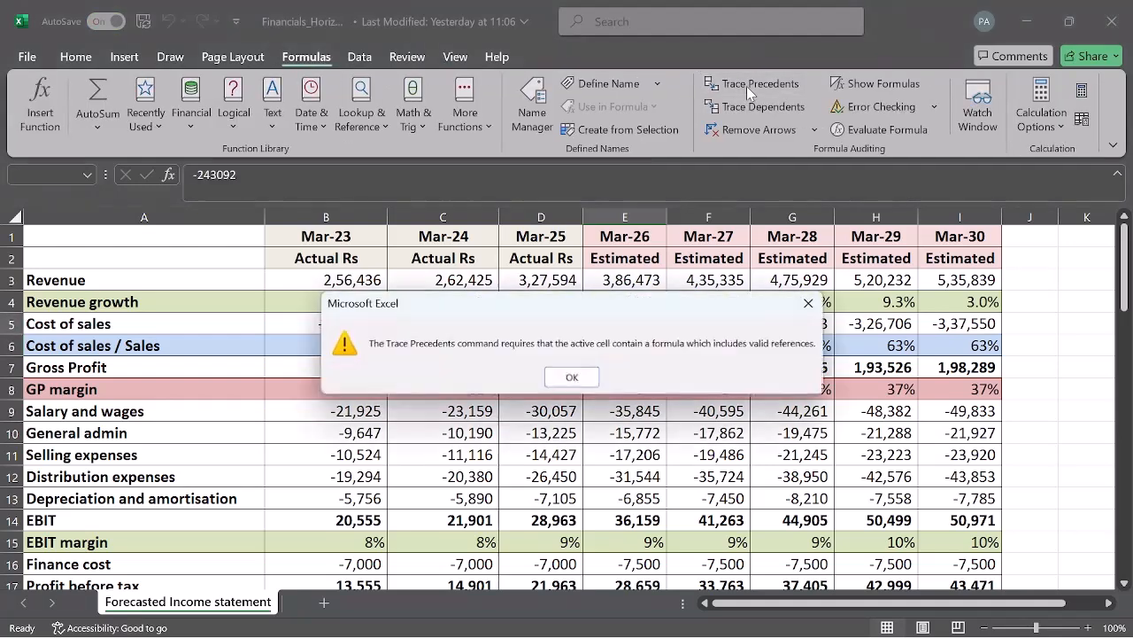
left_click(572, 377)
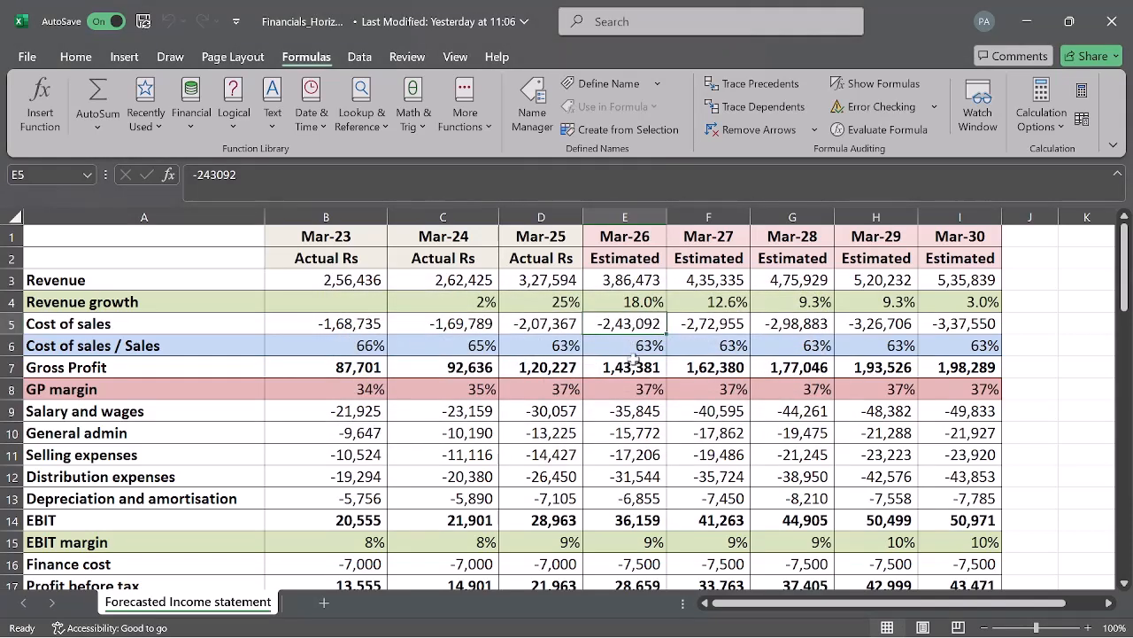
Trace the precedents of the Mar-26 Cost of sales / Sales cell E6, and clear the arrows.
left_click(631, 346)
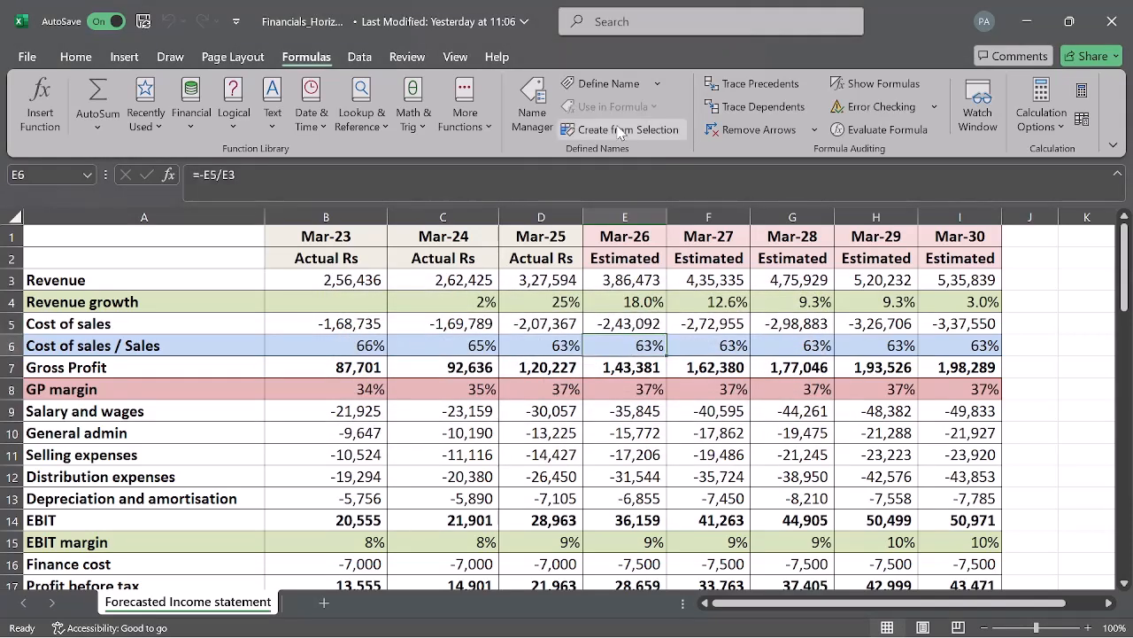
left_click(741, 84)
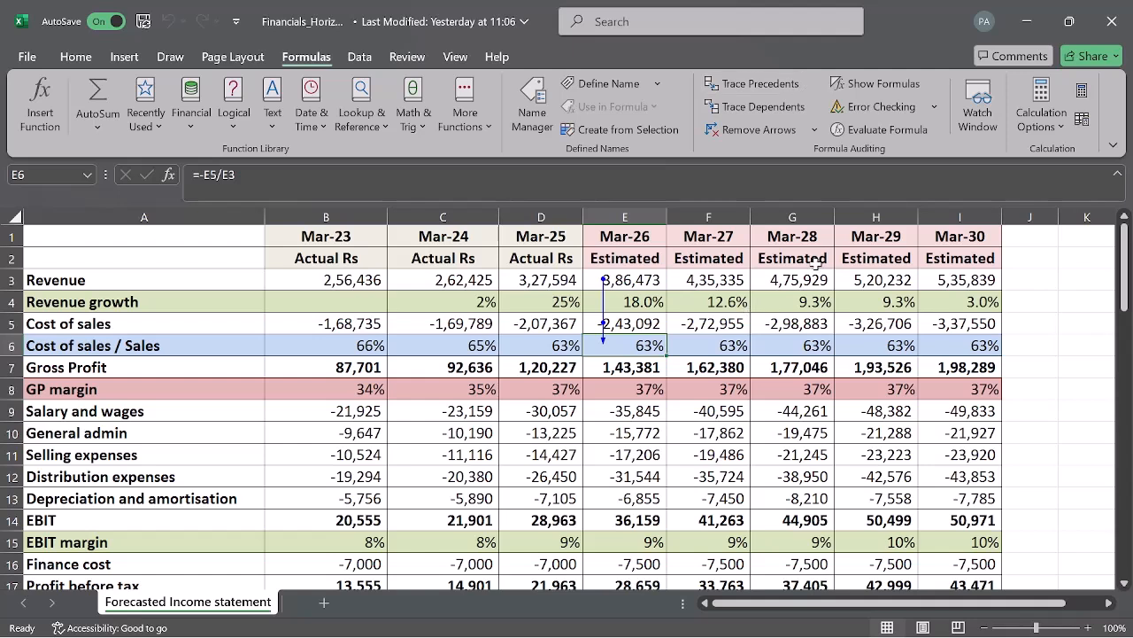
left_click(755, 130)
Compare the Cost of sales / Sales percentages of the actual years with the estimates up to Mar-30.
key("Left")
key("Left")
key("Left")
key("Left")
key("Right")
key("Right")
key("Right")
key("Right")
key("Right")
key("Right")
key("Right")
key("Right")
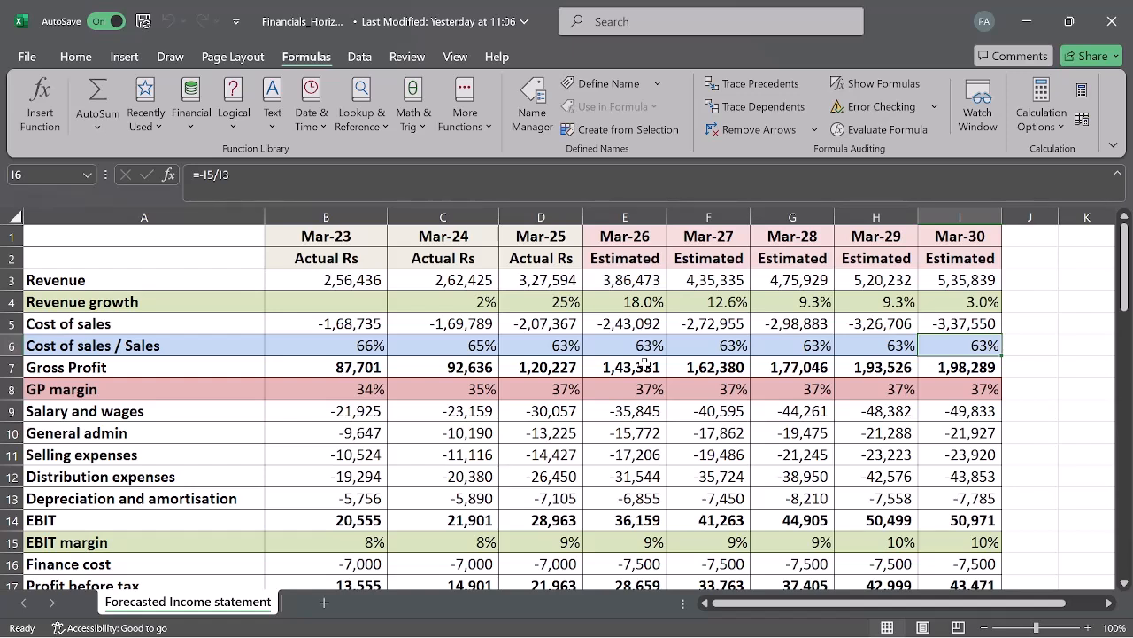
Check the Mar-25 Revenue and Cost of sales values that feed into Gross Profit.
left_click(456, 367)
key("Right")
key("Up")
key("Up")
key("Up")
key("Up")
key("Up")
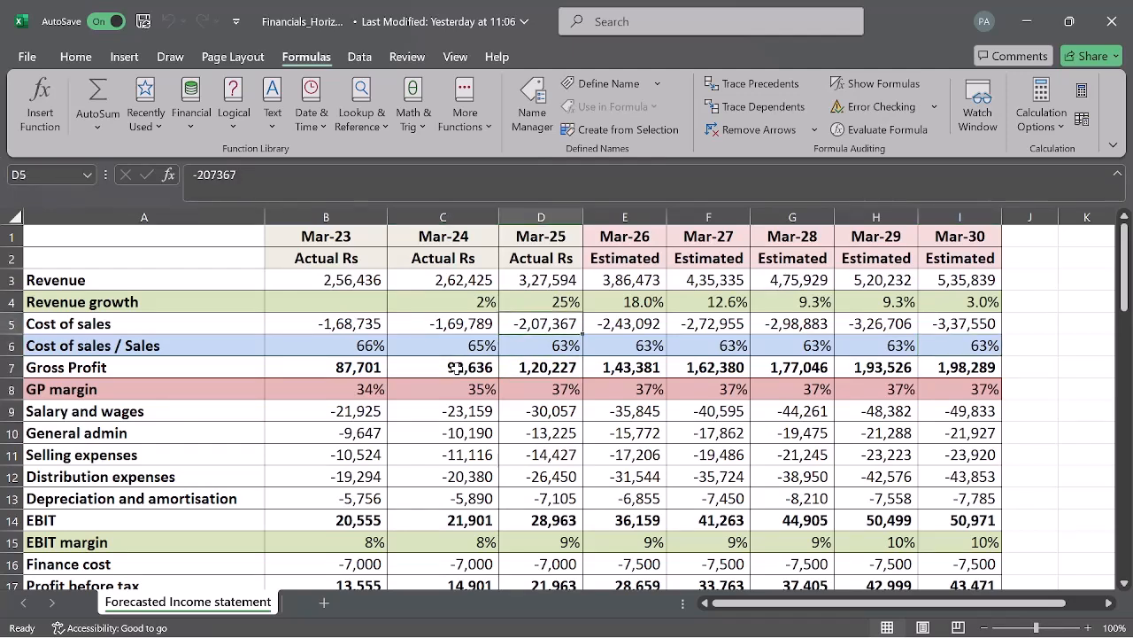
Trace the precedents of the Mar-25 Gross Profit formula in D7, and clear the arrows.
key("Down")
key("Down")
key("Down")
key("Down")
key("Down")
key("Down")
key("Up")
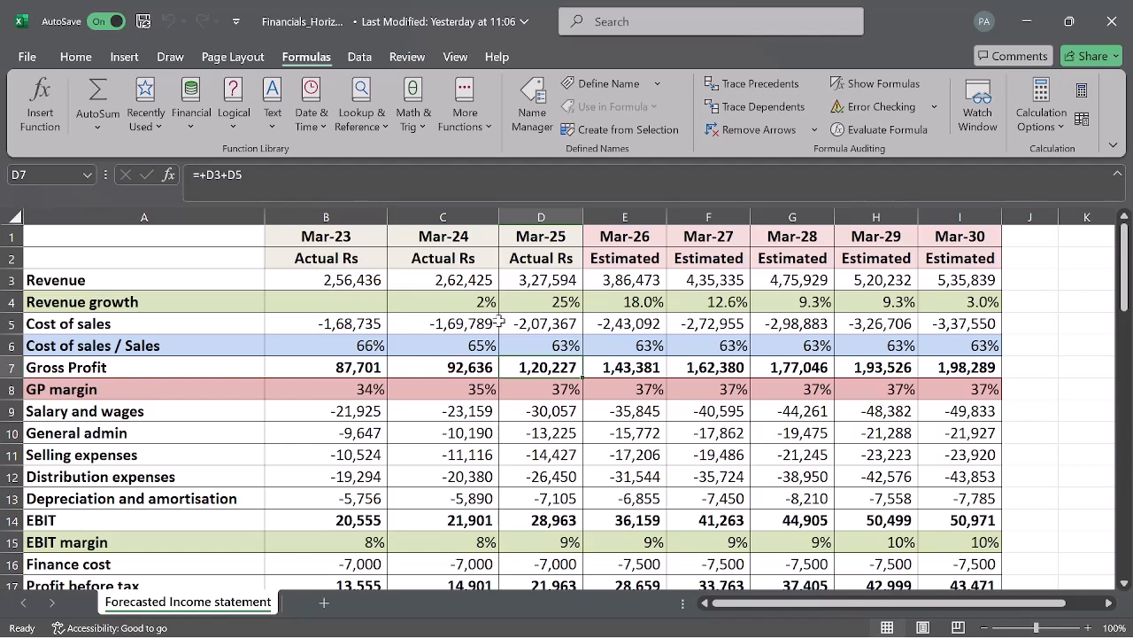
left_click(773, 83)
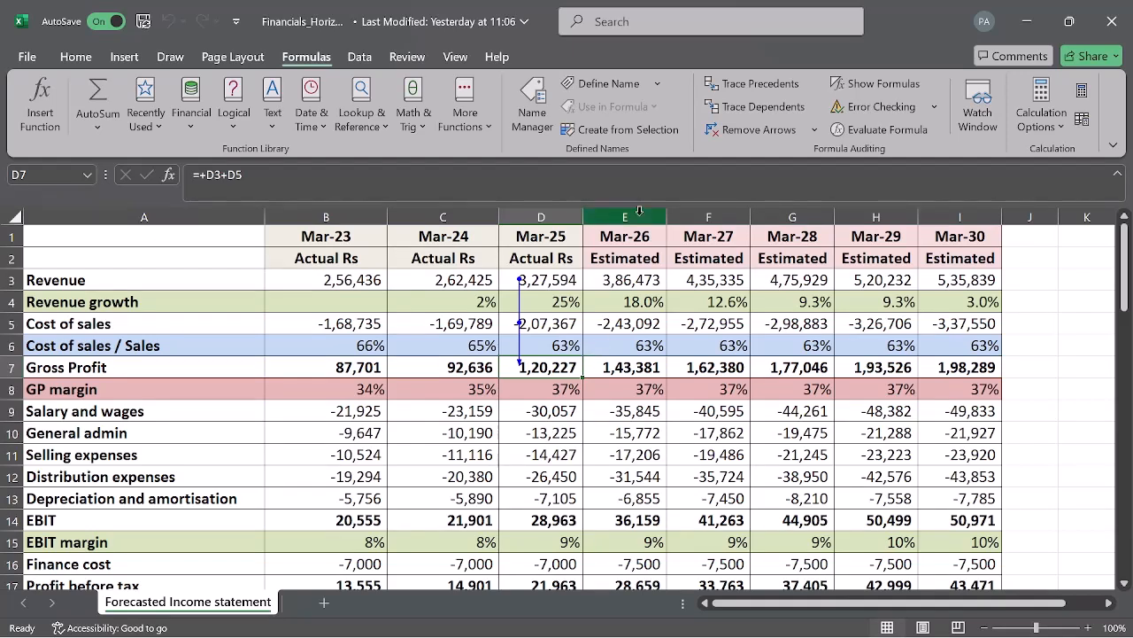
left_click(765, 134)
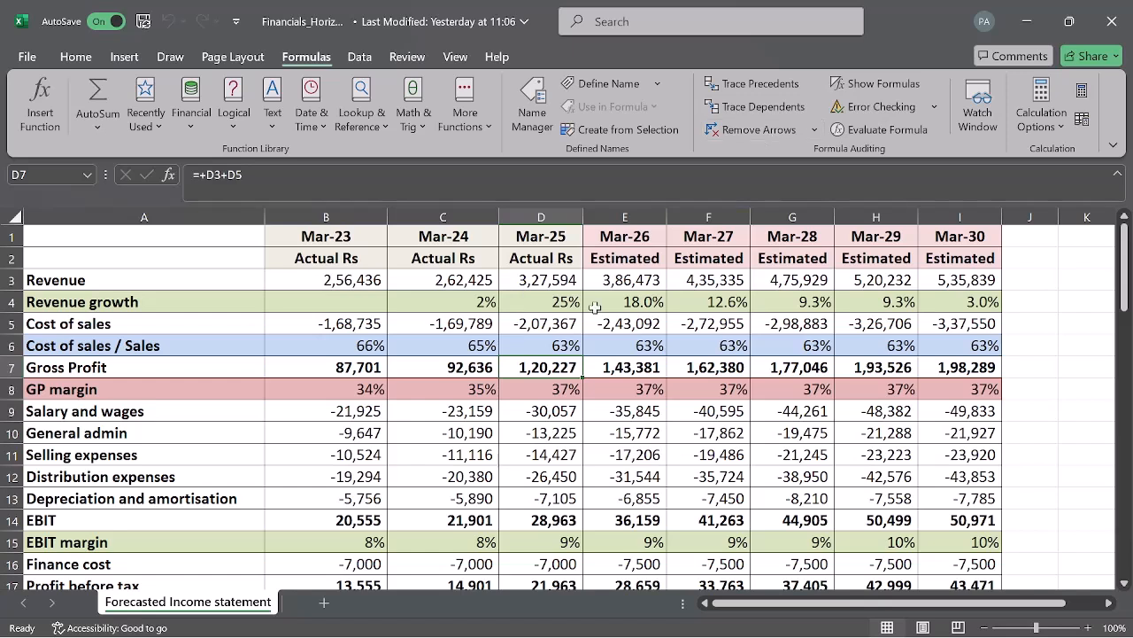
Inspect the GP margin formulas from Mar-25 through Mar-29.
key("Down")
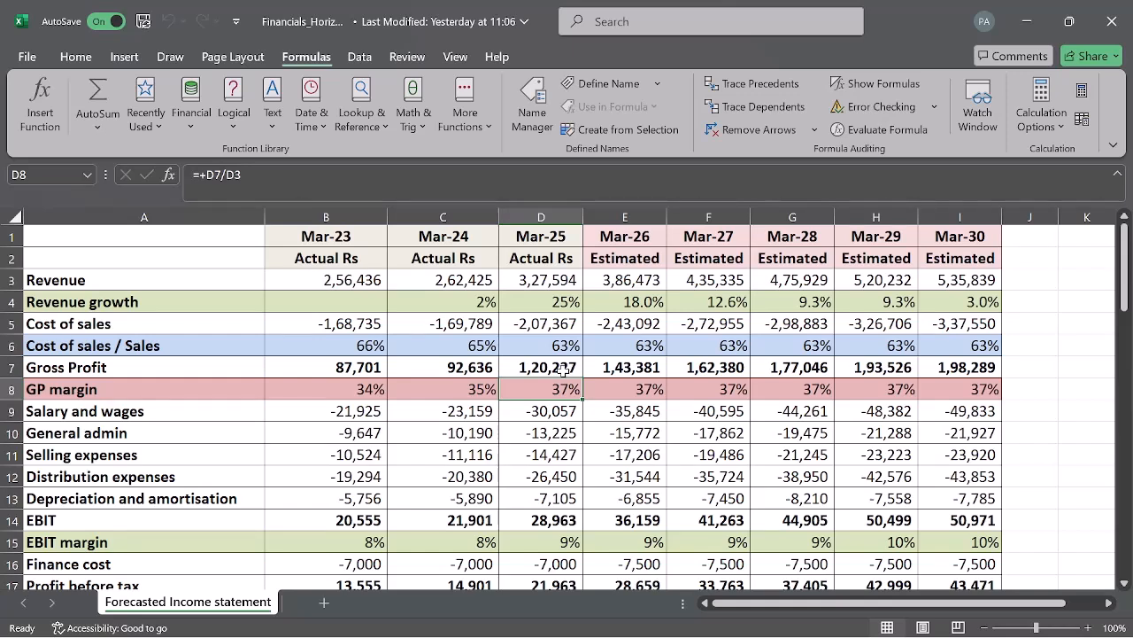
key("Right")
key("Right")
key("Right")
key("Right")
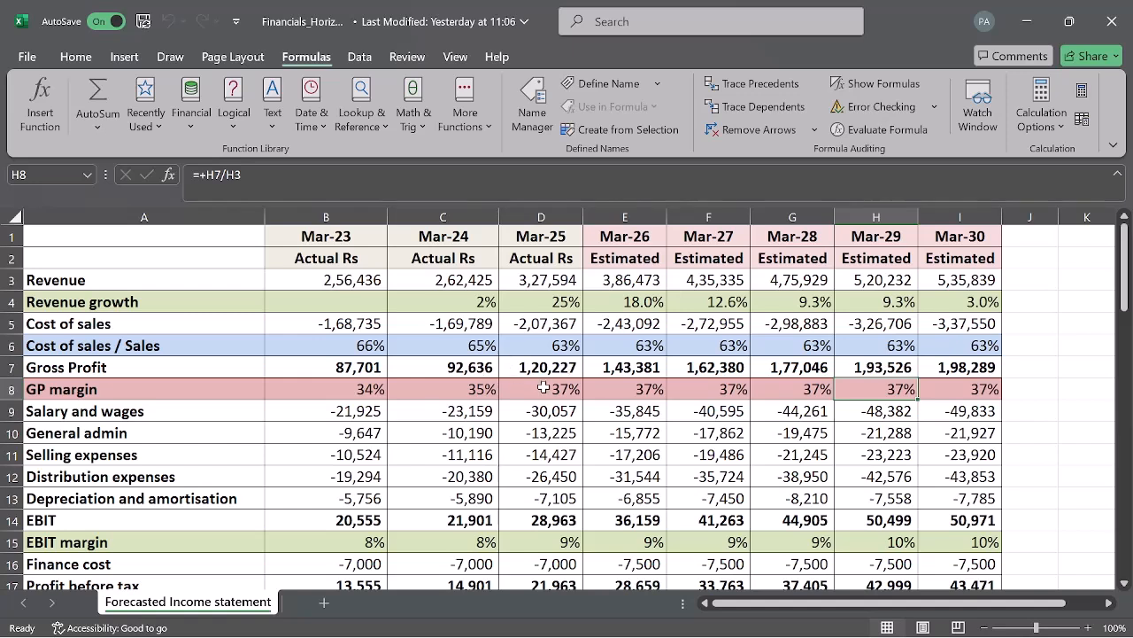
Compare the GP margin formulas in row 8 across Mar-25 and all the estimated years up to Mar-30.
left_click(543, 387)
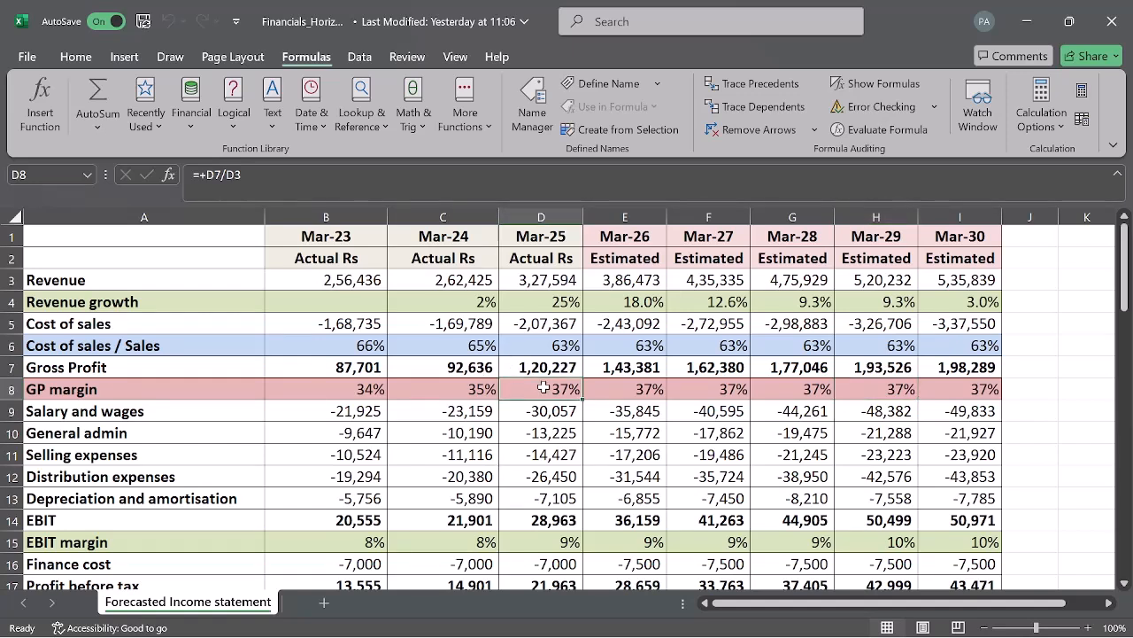
key("Right")
key("Right")
key("Right")
key("Right")
key("Right")
key("Right")
key("Right")
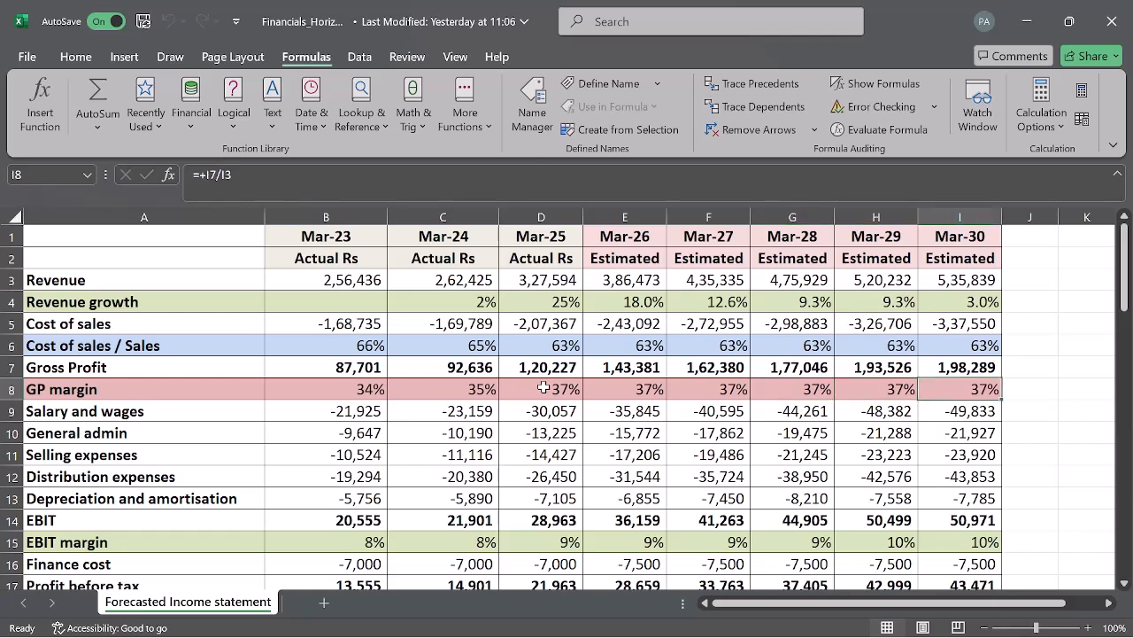
key("Left")
key("Left")
key("Left")
key("Left")
key("Left")
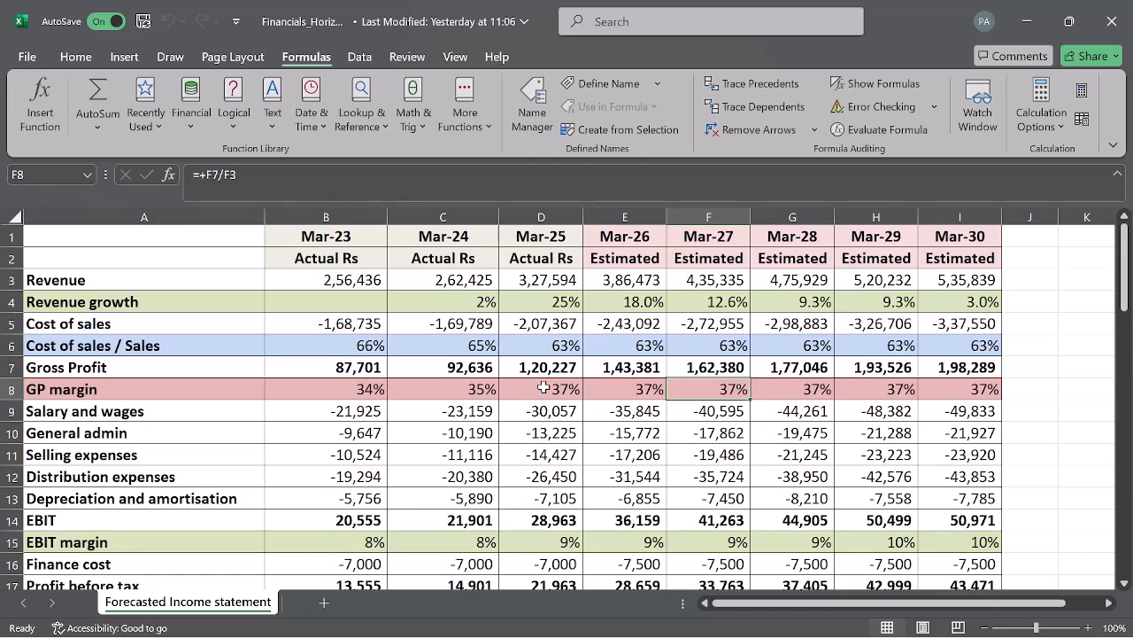
Look over the operating expense rows below GP margin, including Mar-27 Selling expenses and Mar-24 Salary and wages.
key("Down")
key("Down")
key("Down")
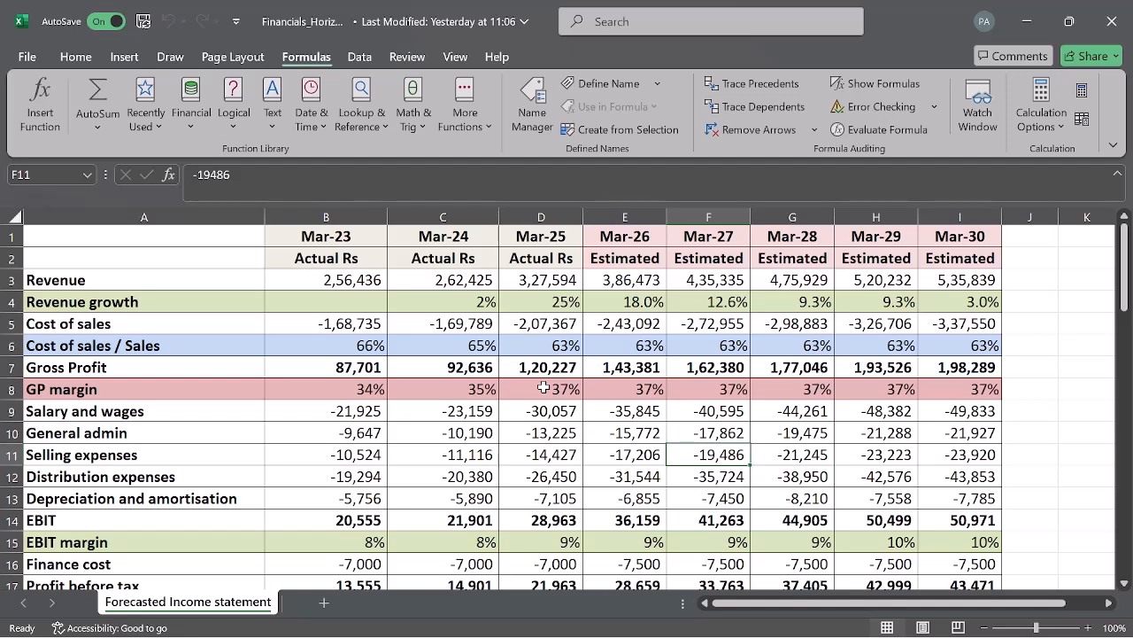
left_click(441, 403)
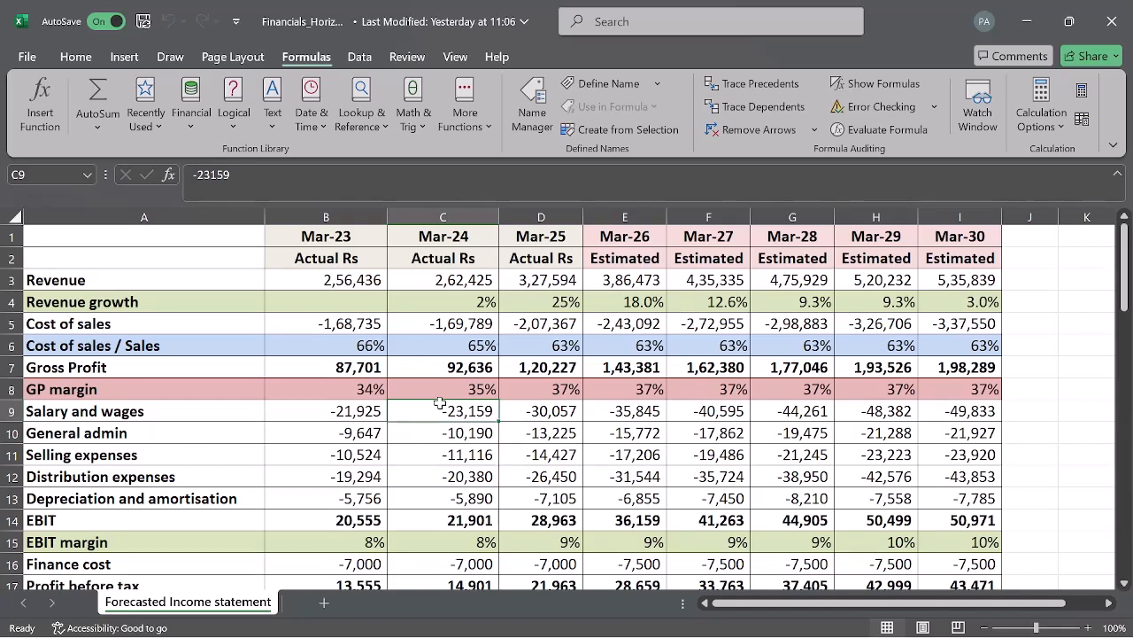
Inspect the EBIT formulas in row 14 from the actual years starting at Mar-23 through the estimated years.
left_click(358, 520)
key("Right")
key("Right")
key("Right")
key("Right")
key("Right")
key("Right")
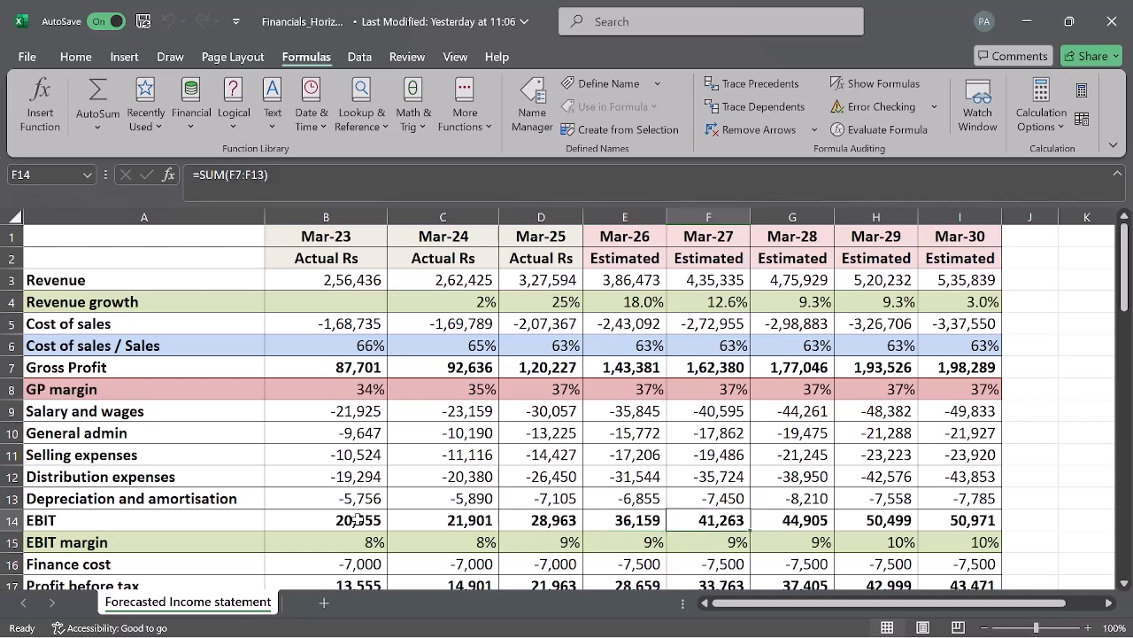
key("Right")
key("Left")
key("Left")
key("Left")
key("Left")
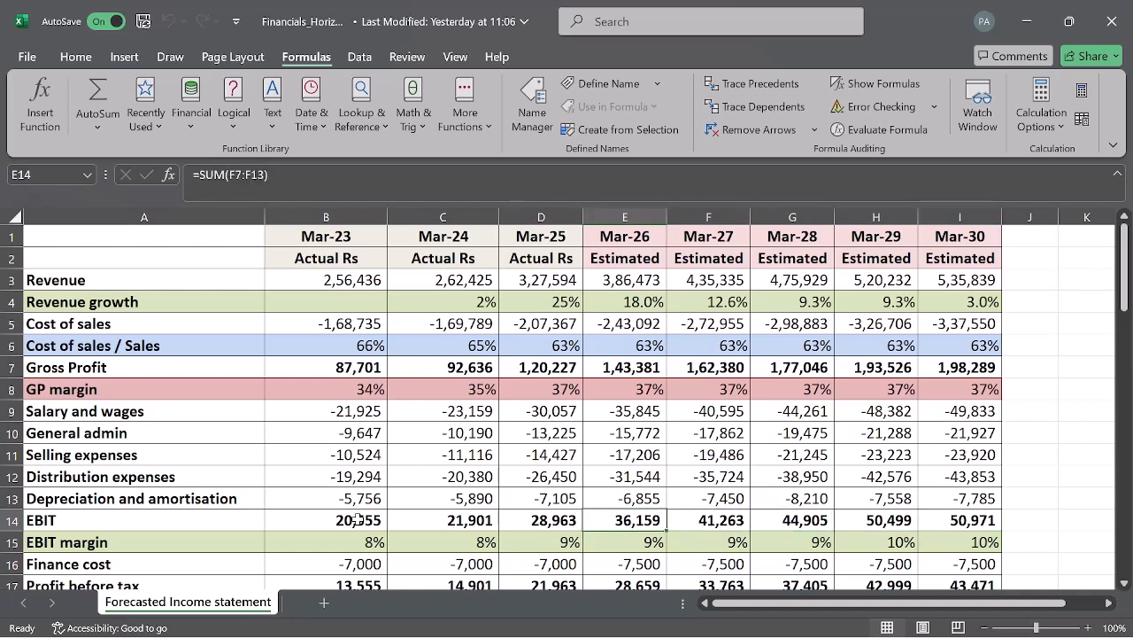
Trace the precedents of the Mar-26 Gross Profit formula in E7, and clear the arrows.
left_click(607, 369)
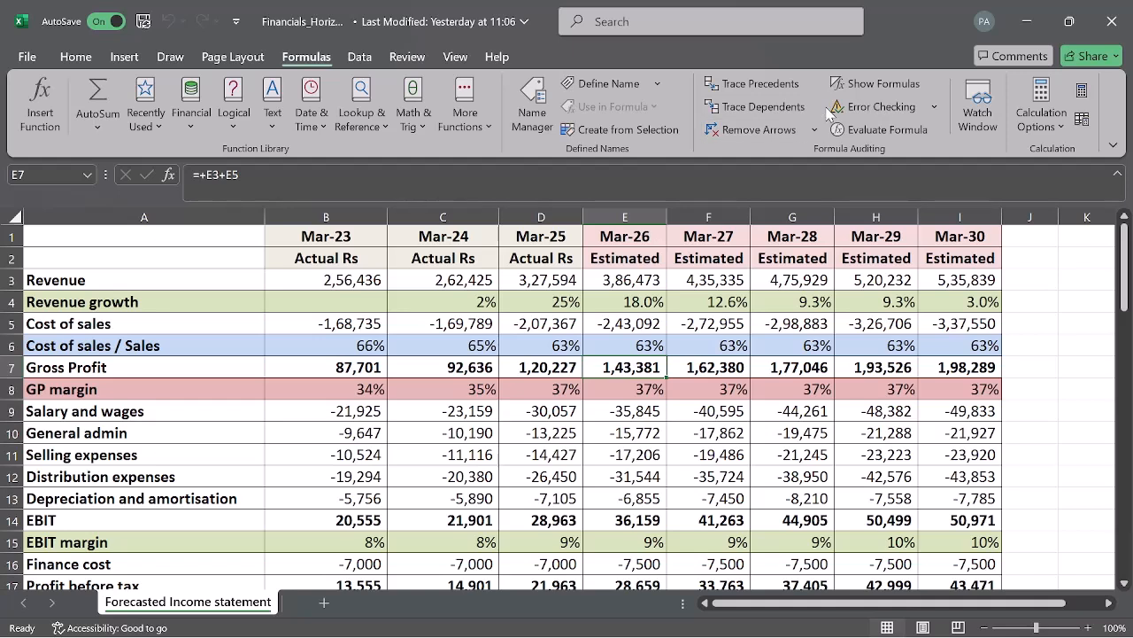
left_click(758, 83)
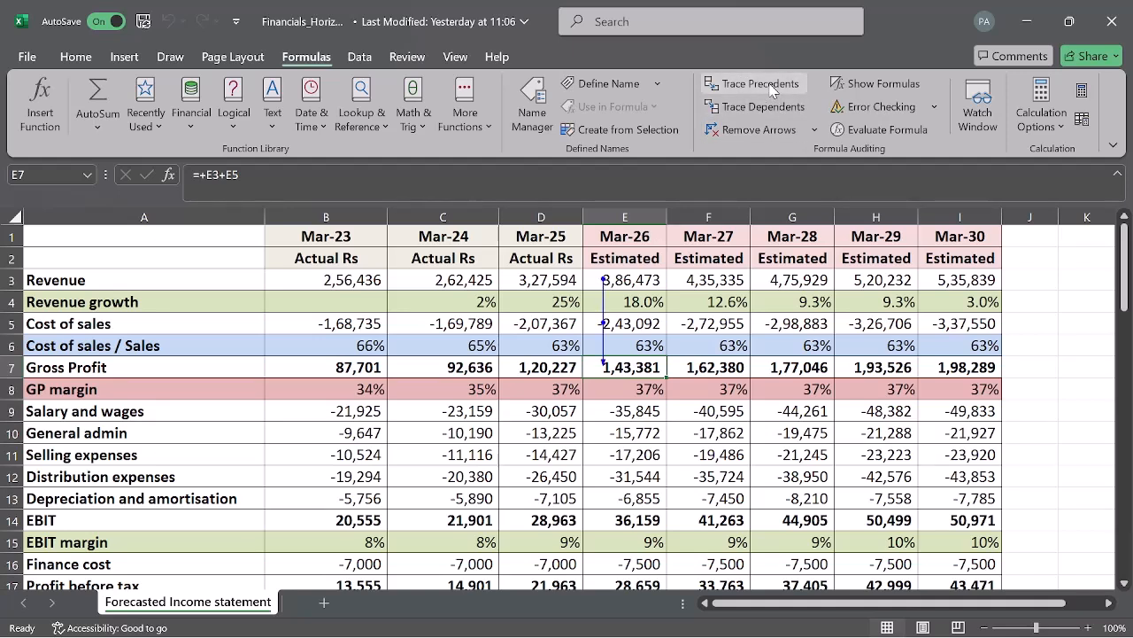
left_click(769, 134)
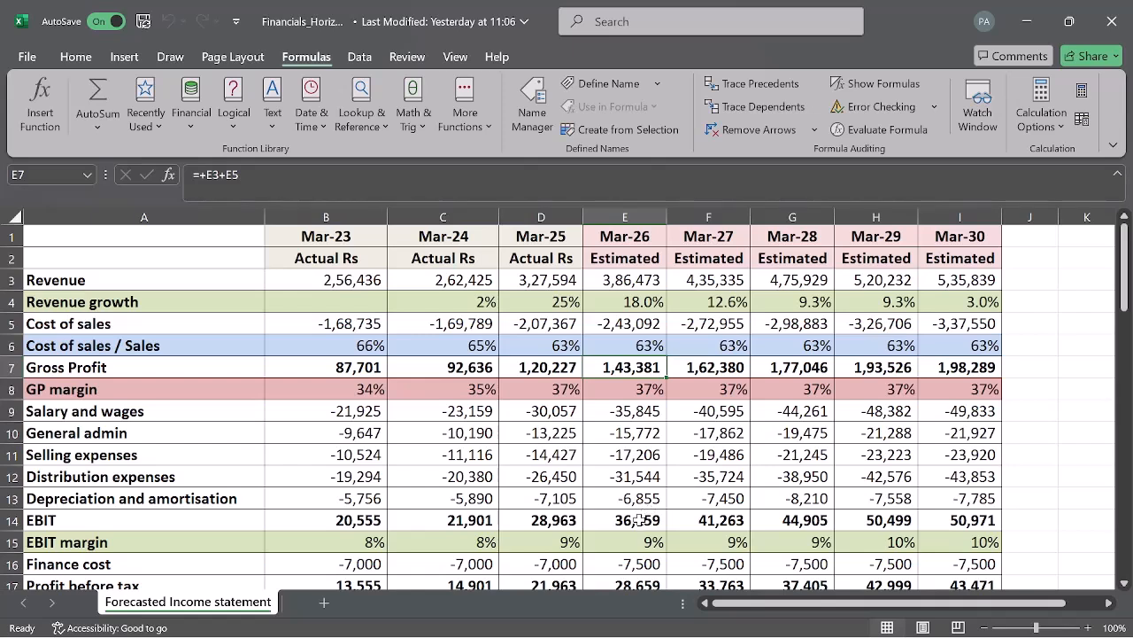
Trace the precedents of the Mar-26 EBIT formula in E14, and clear the arrows.
left_click(640, 521)
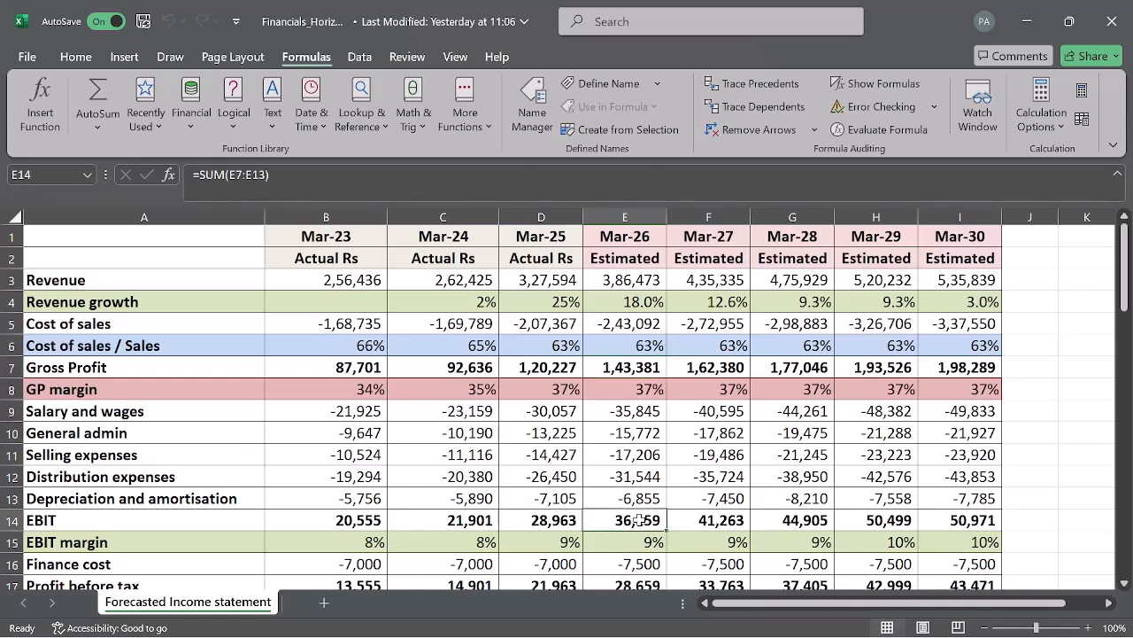
left_click(774, 83)
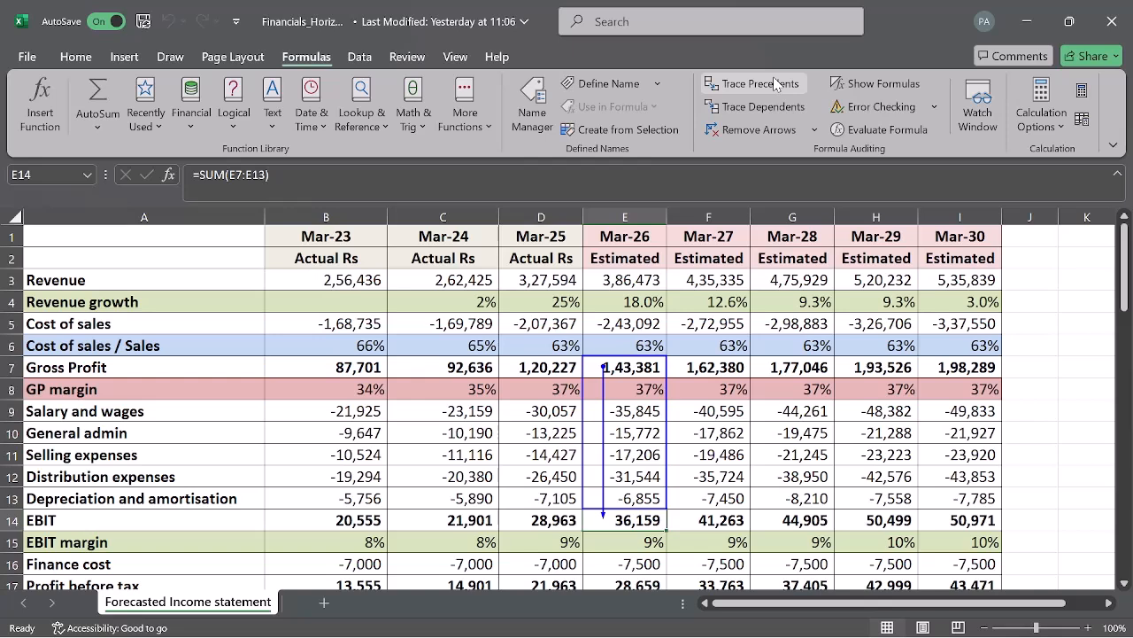
left_click(751, 129)
Go through the Mar-26 expense lines from General admin down to EBIT and EBIT margin.
left_click(653, 431)
key("Down")
key("Down")
key("Down")
key("Down")
key("Down")
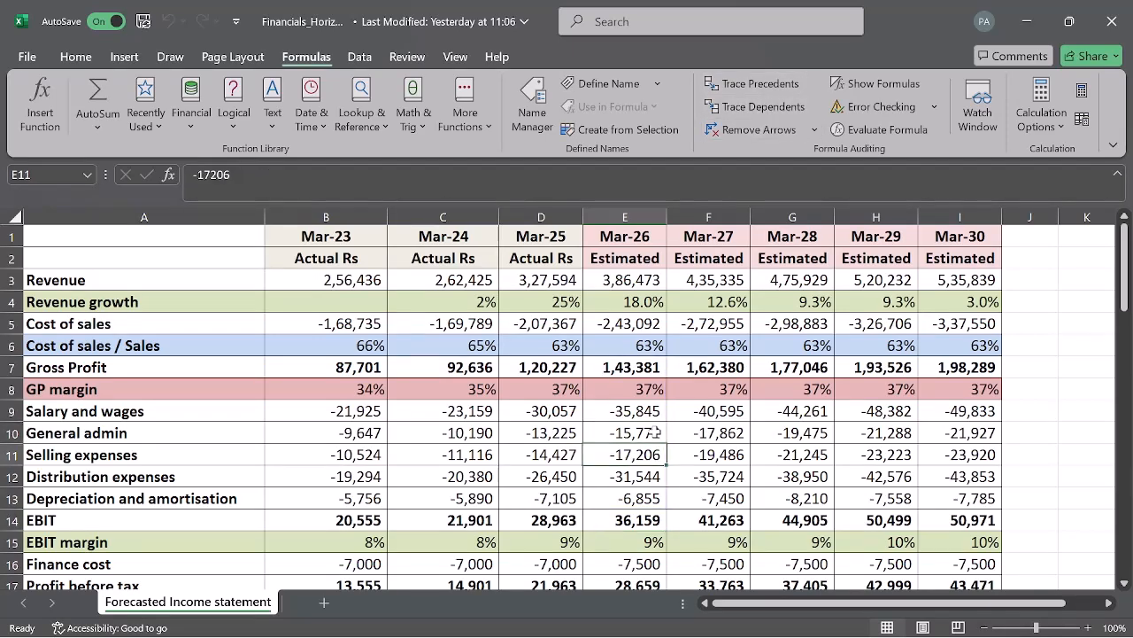
Compare the EBIT margin formulas in row 15 between the actual years and the estimated years.
key("Right")
key("Right")
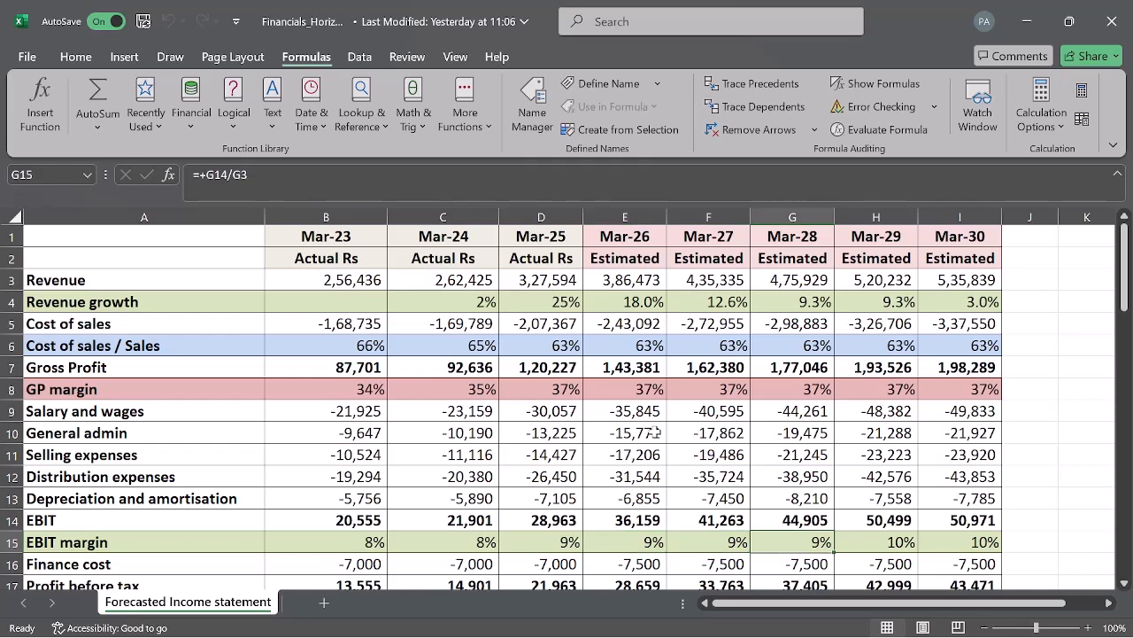
key("Left")
key("Left")
key("Left")
key("Right")
key("Right")
key("Right")
key("Right")
key("Left")
key("Left")
key("Left")
key("Left")
key("Left")
key("Left")
key("Right")
key("Right")
key("Right")
key("Right")
key("Right")
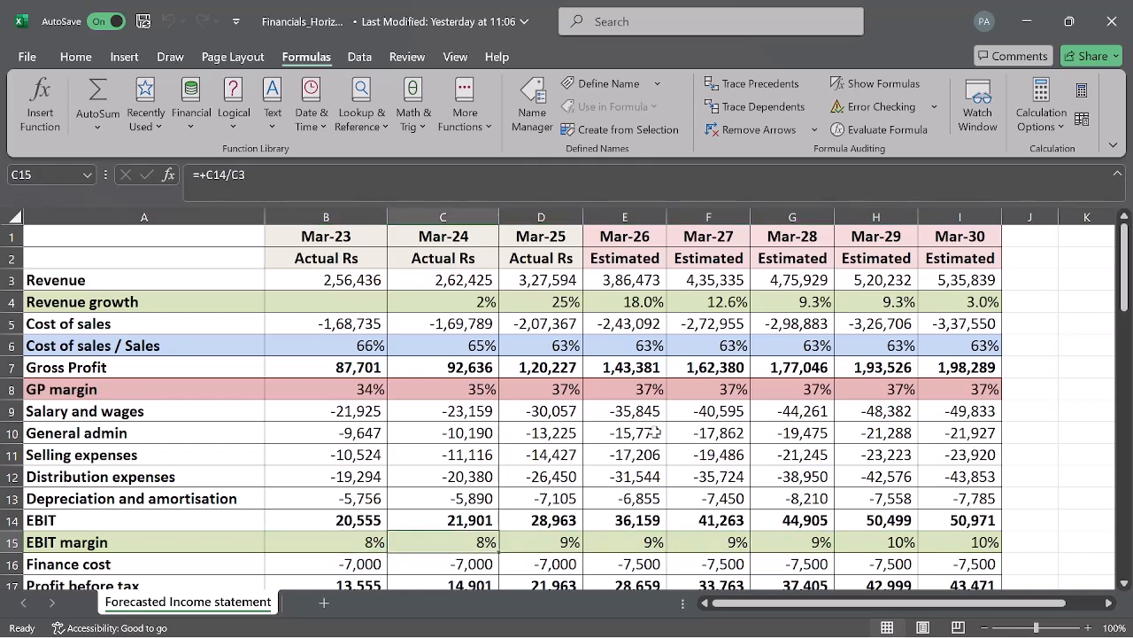
key("Right")
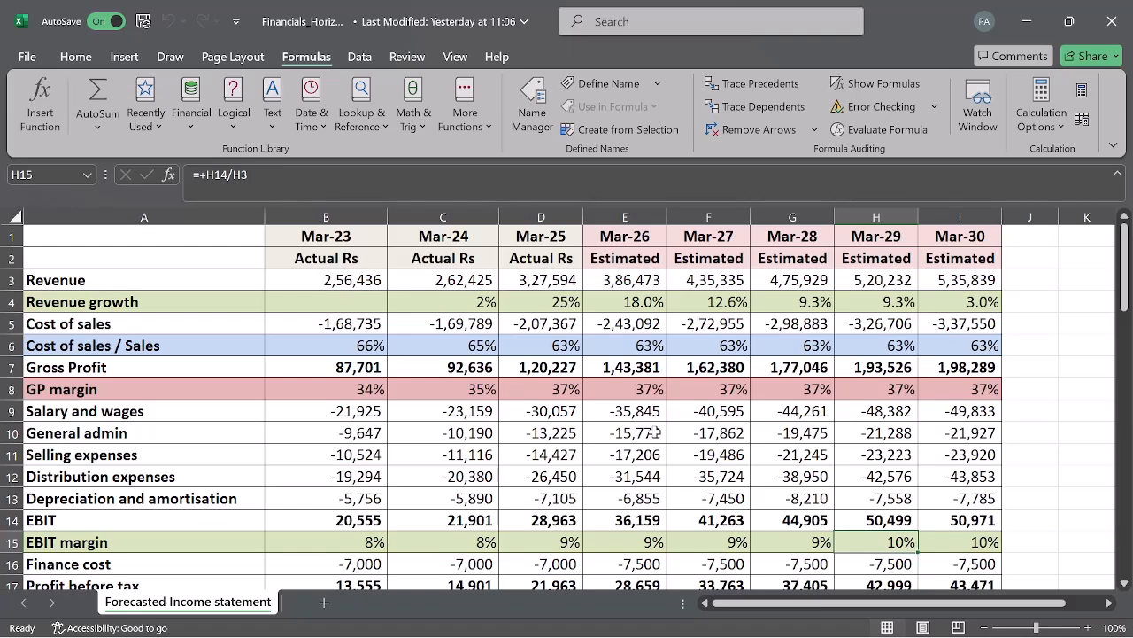
Look at the Mar-29 Finance cost, Profit before tax and Income tax cells.
key("Down")
key("Down")
key("Down")
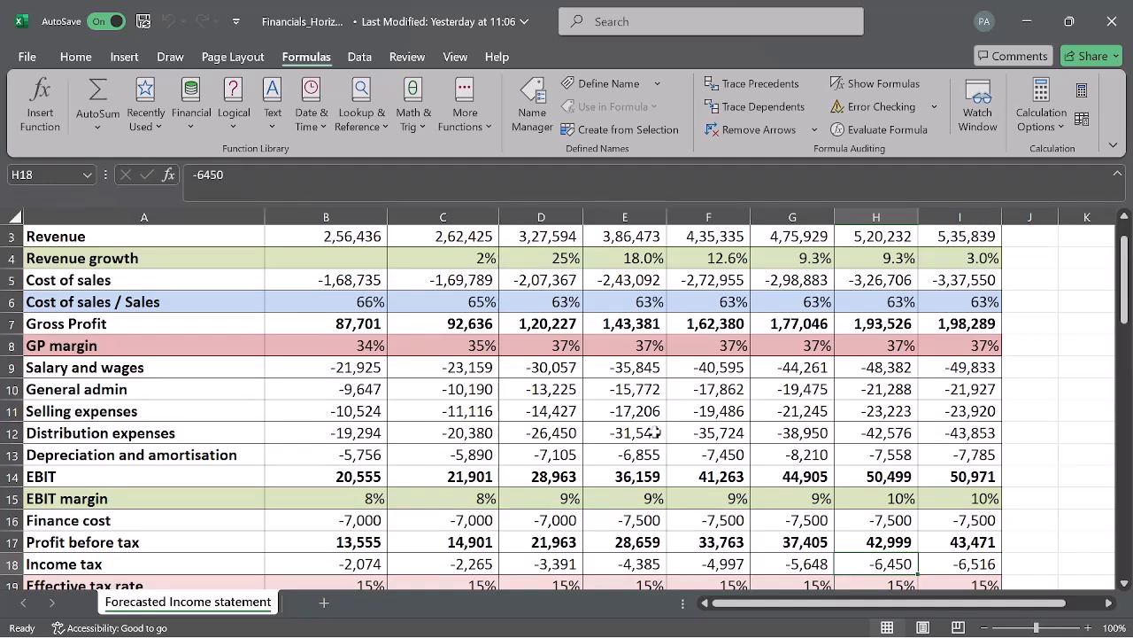
Compare the Finance cost entries of the actual years with the estimates up to Mar-30.
left_click(486, 523)
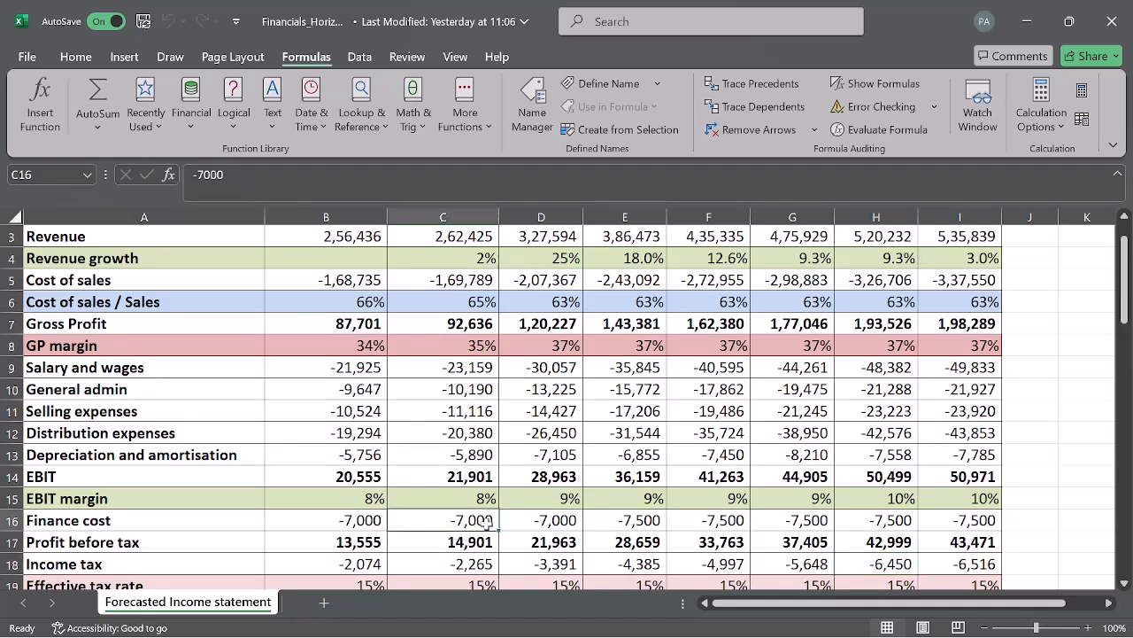
key("Right")
key("Right")
key("Right")
key("Right")
key("Right")
key("Right")
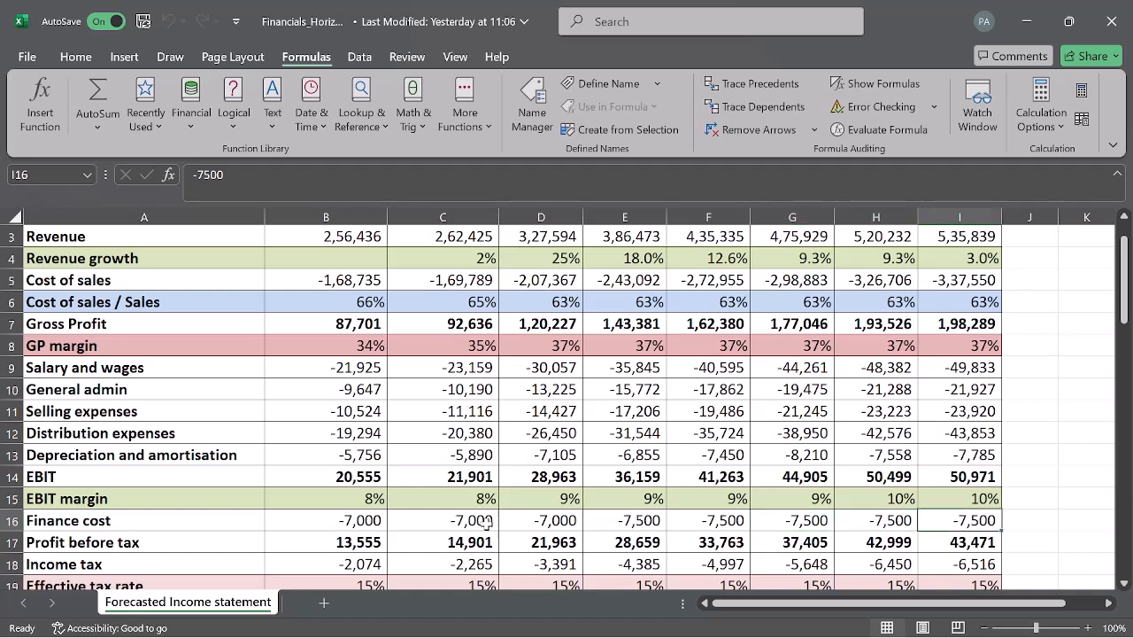
key("Left")
key("Left")
key("Left")
key("Left")
key("Right")
key("Right")
key("Right")
key("Right")
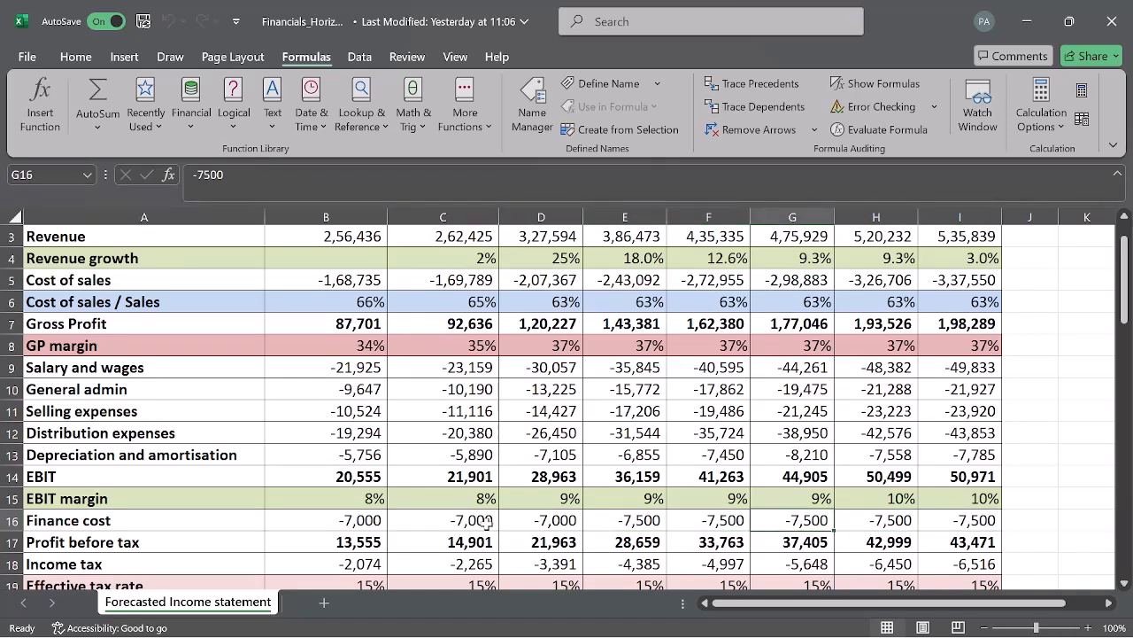
key("Left")
key("Left")
key("Left")
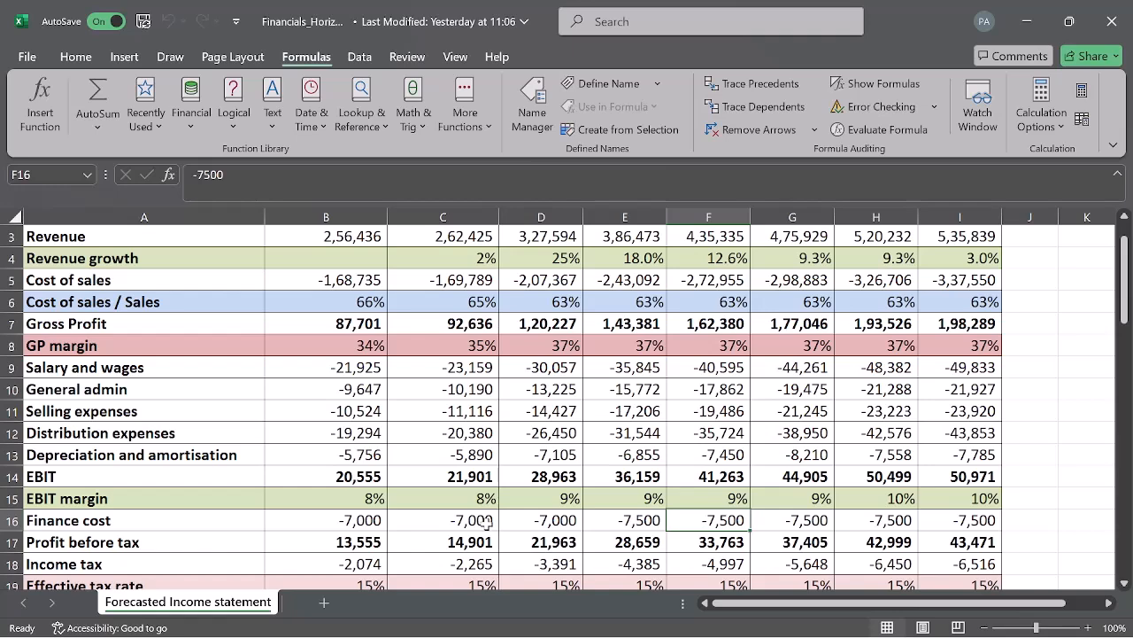
Inspect the Mar-27 Effective tax rate formula and the Profit before tax formulas from Mar-27 back to Mar-25.
key("Down")
key("Down")
key("Down")
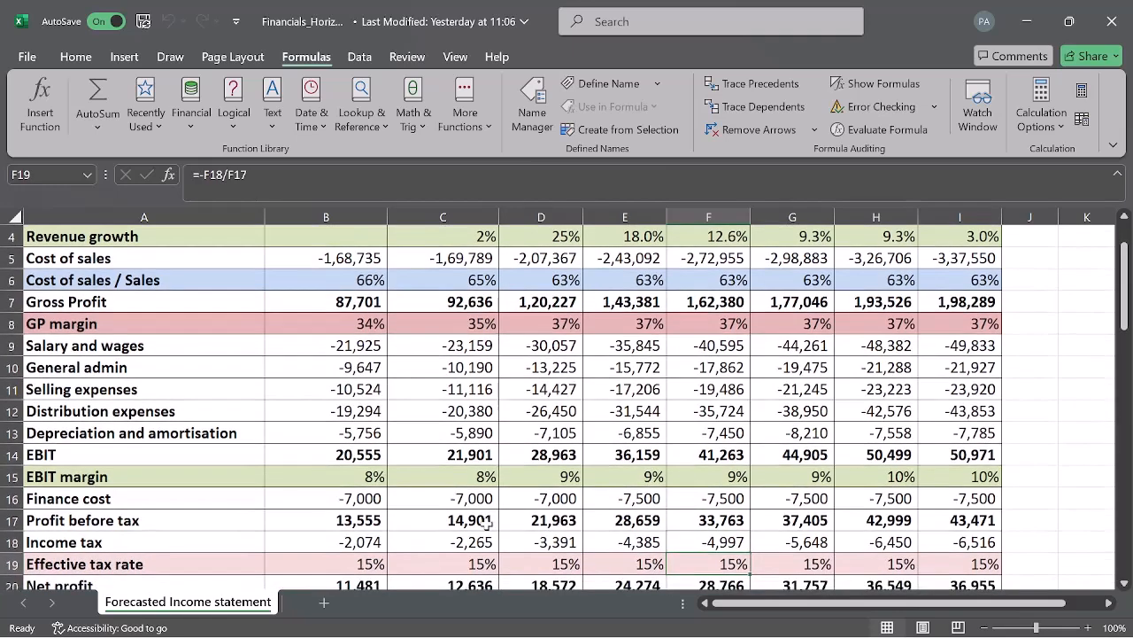
key("Up")
key("Up")
key("Left")
key("Left")
key("Right")
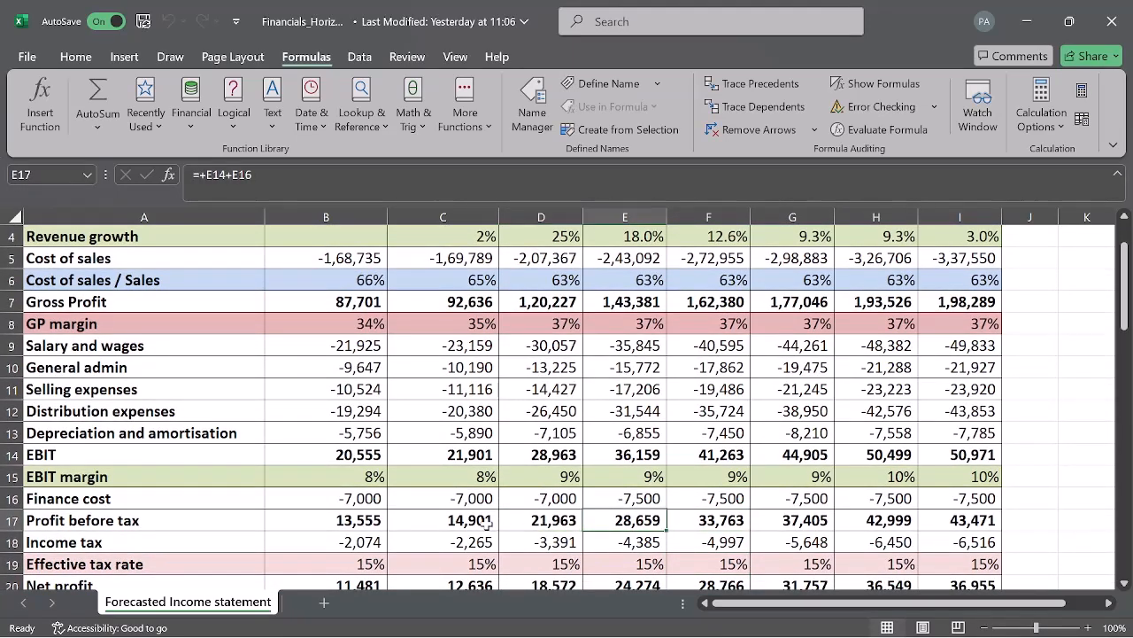
Check the Mar-26 EBIT and Finance cost cells that feed into the Profit before tax formula in E17.
key("Up")
key("Up")
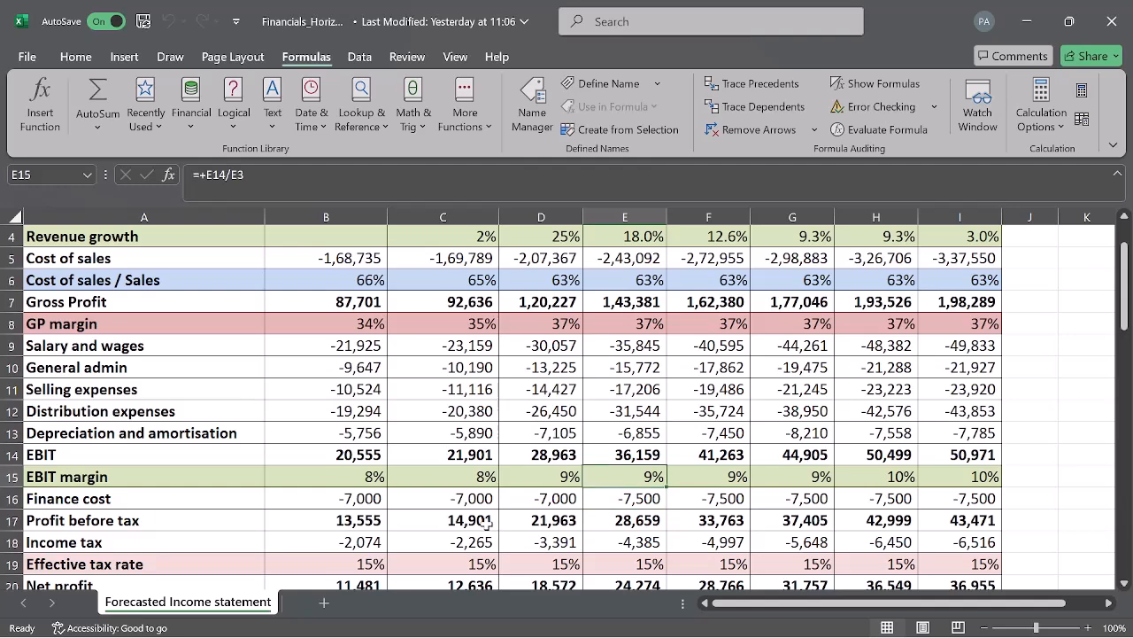
key("Up")
key("Up")
key("Down")
key("Down")
key("Down")
key("Down")
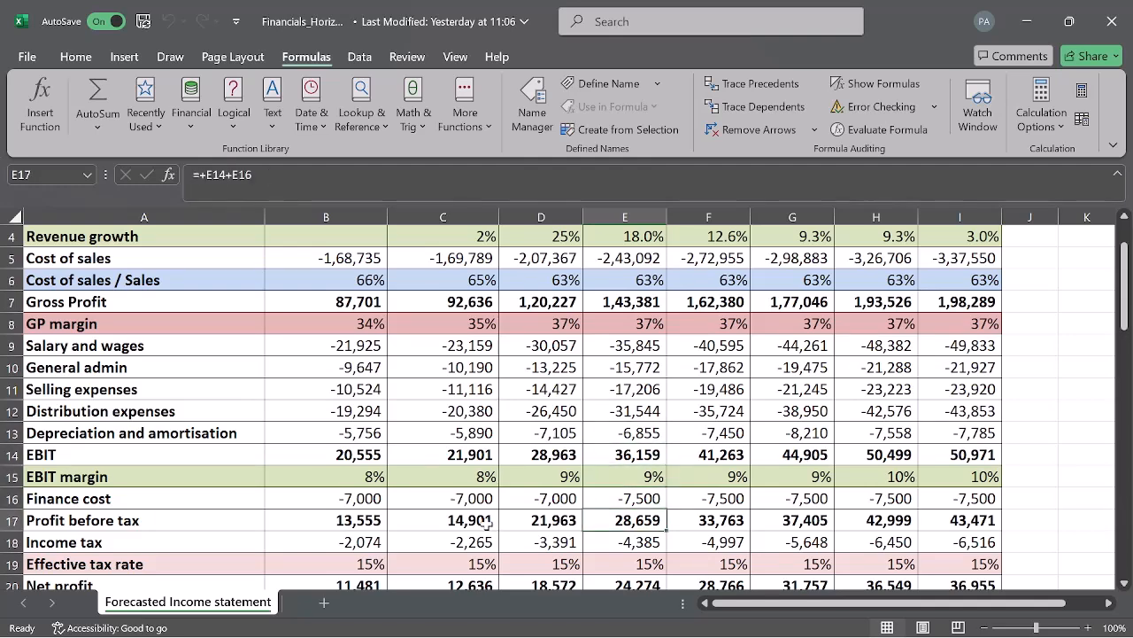
Inspect the Mar-26 Income tax, Effective tax rate, Net profit and Net profit margin cells.
key("Down")
key("Down")
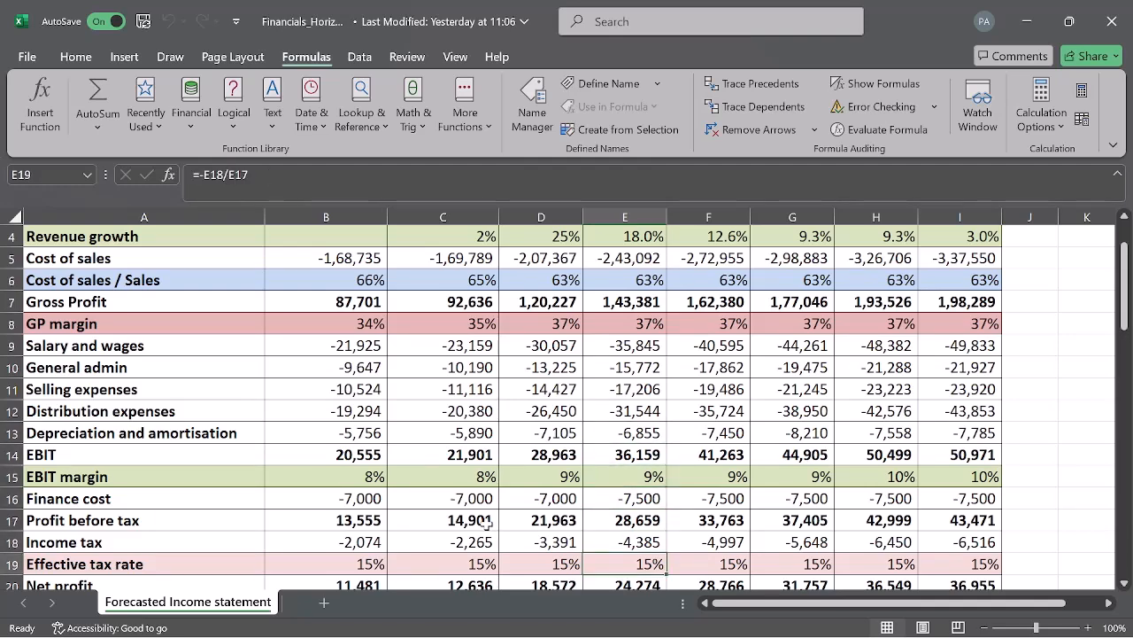
key("Down")
key("Down")
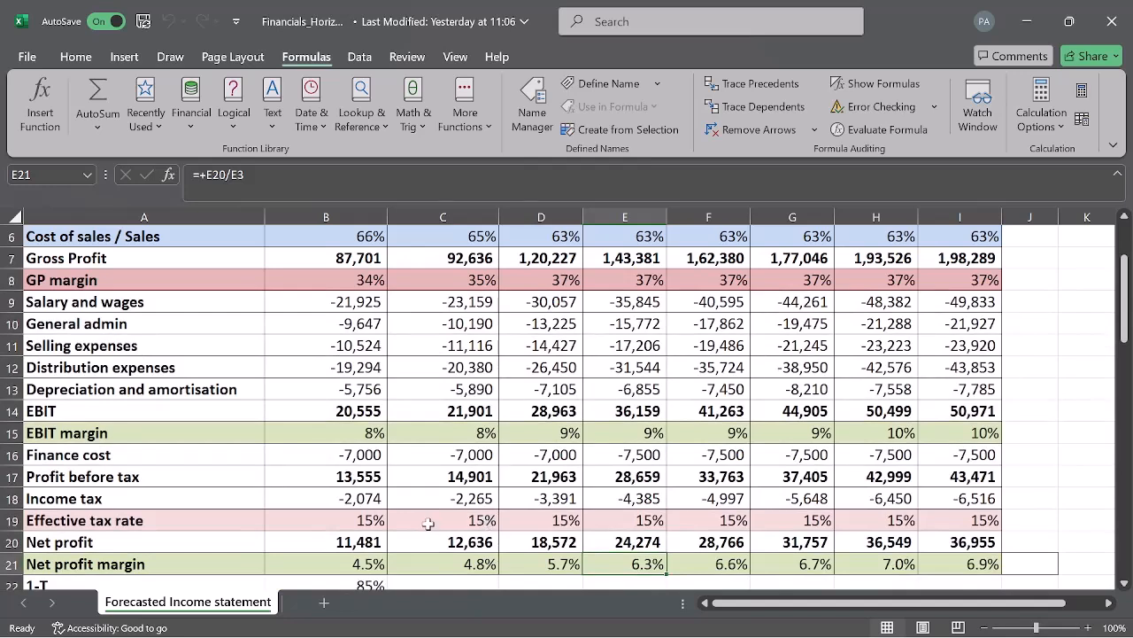
Compare the Effective tax rate formulas in row 19 from Mar-24 through Mar-30.
left_click(428, 524)
key("Right")
key("Right")
key("Right")
key("Right")
key("Right")
key("Right")
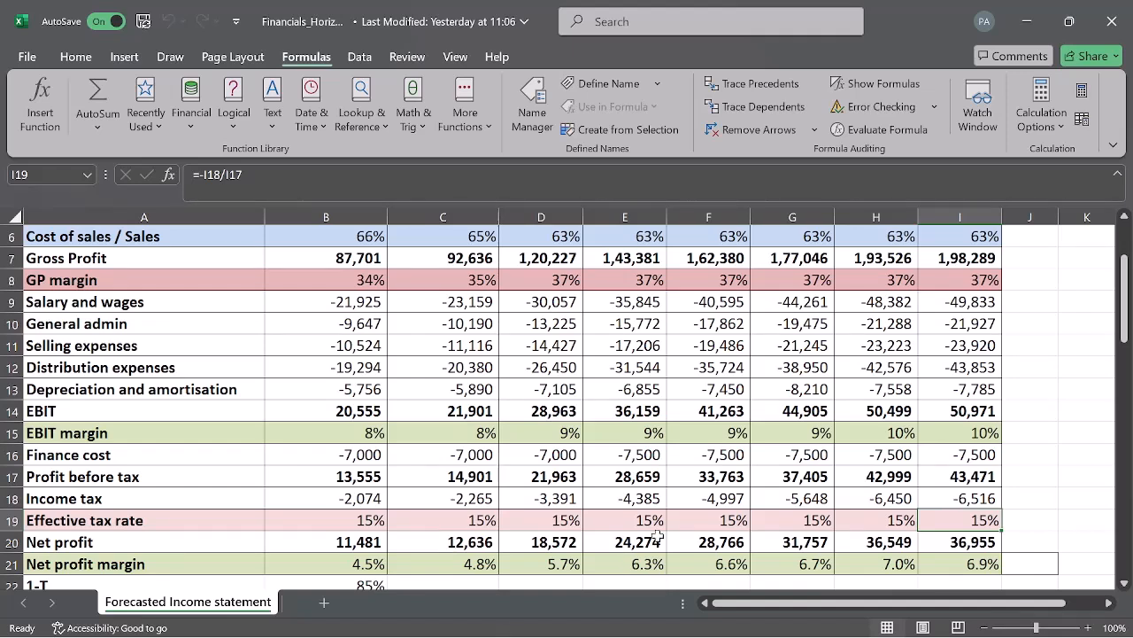
Trace the precedents of the Mar-27 Effective tax rate formula in F19, and clear the arrows.
left_click(714, 519)
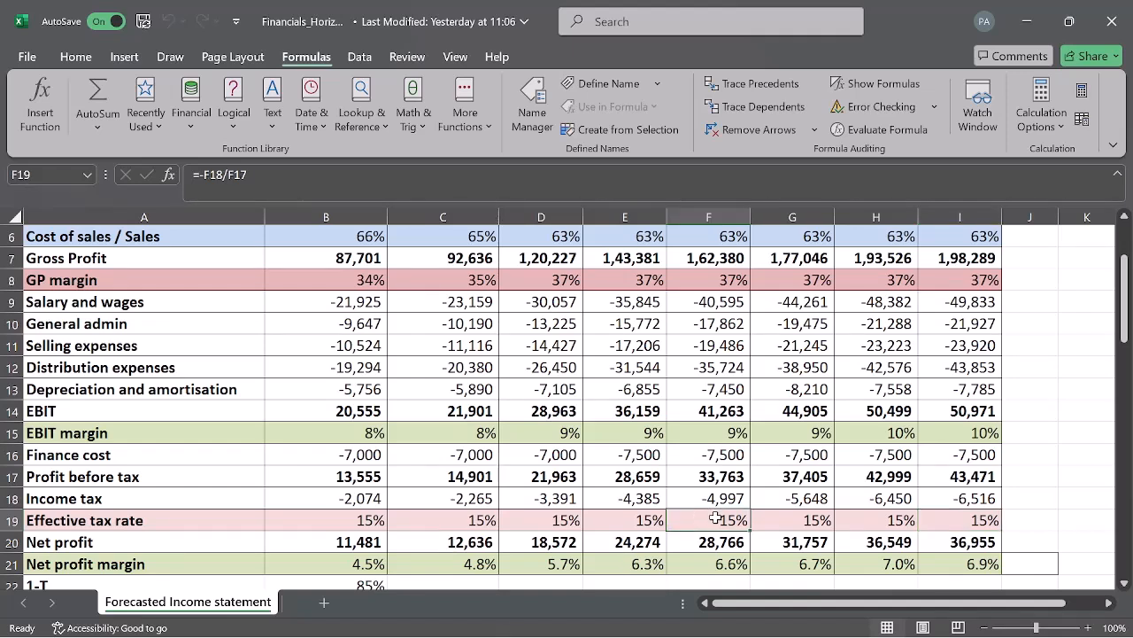
left_click(759, 84)
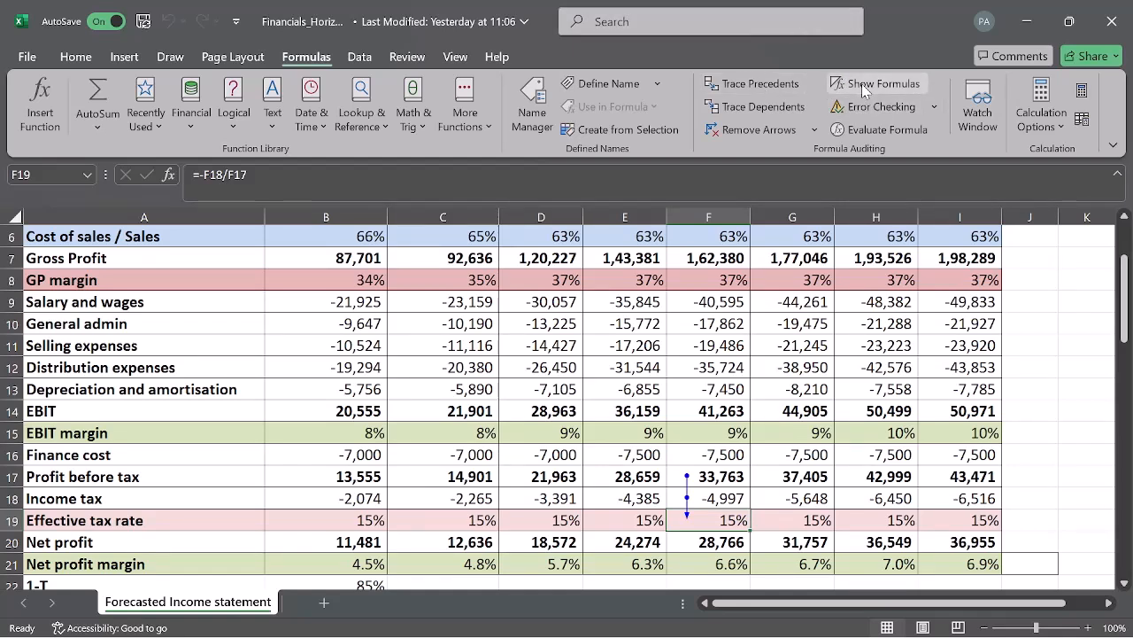
left_click(771, 132)
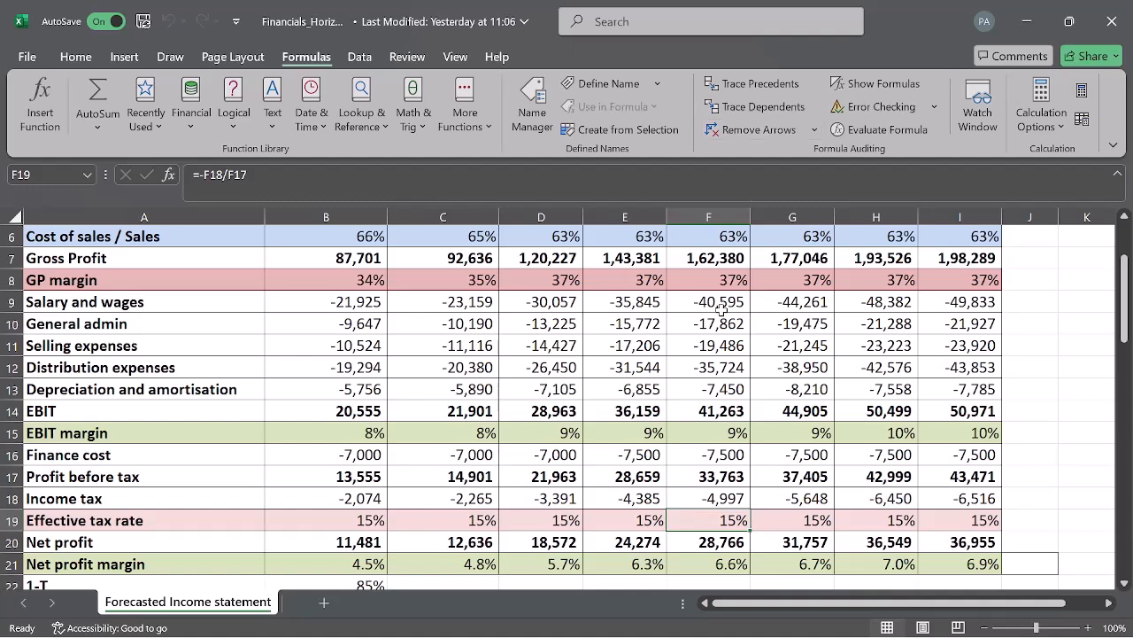
Compare the Net profit margin formulas in row 21 across the actual years and the estimates up to Mar-30.
left_click(568, 556)
scroll(567, 544, "down", 1)
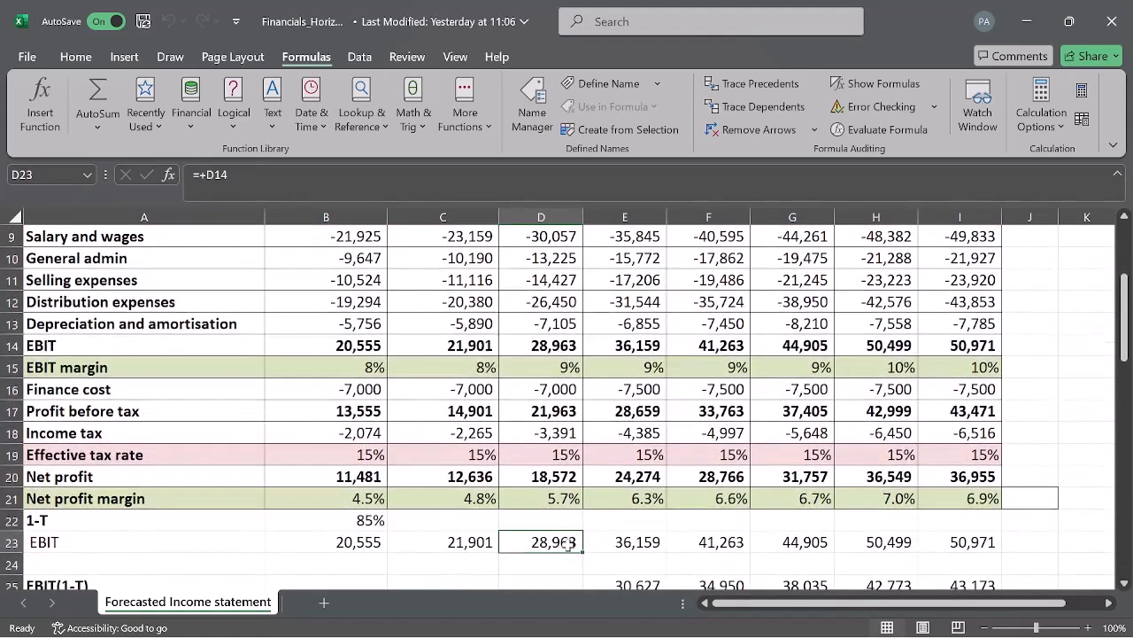
key("Right")
key("Right")
key("Right")
key("Right")
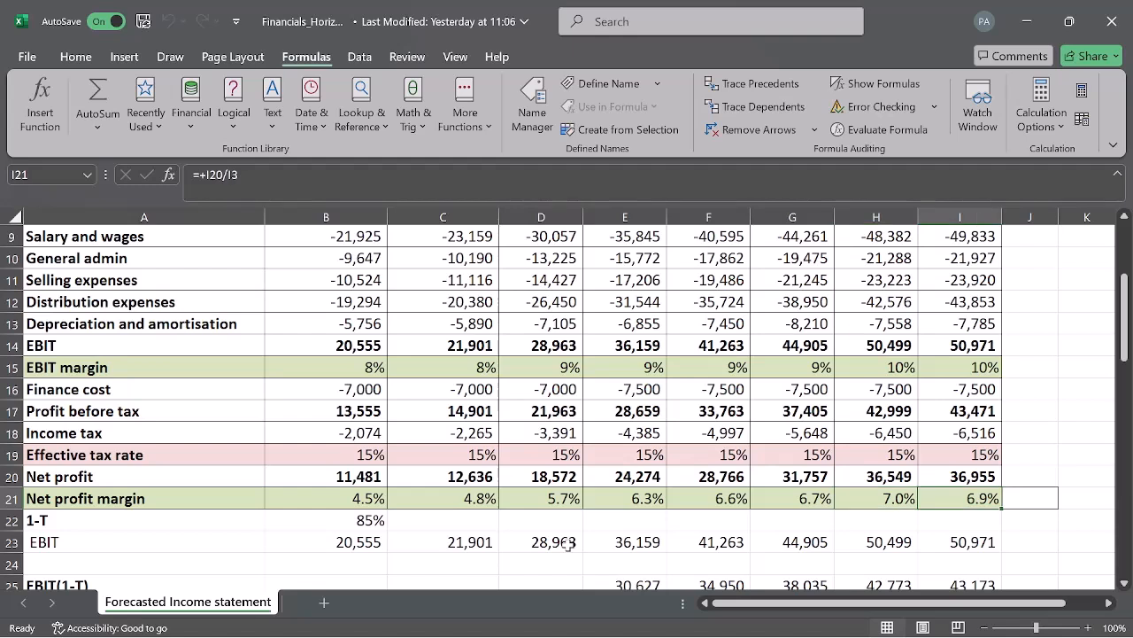
key("Left")
key("Left")
key("Left")
key("Left")
key("Left")
key("Left")
key("Left")
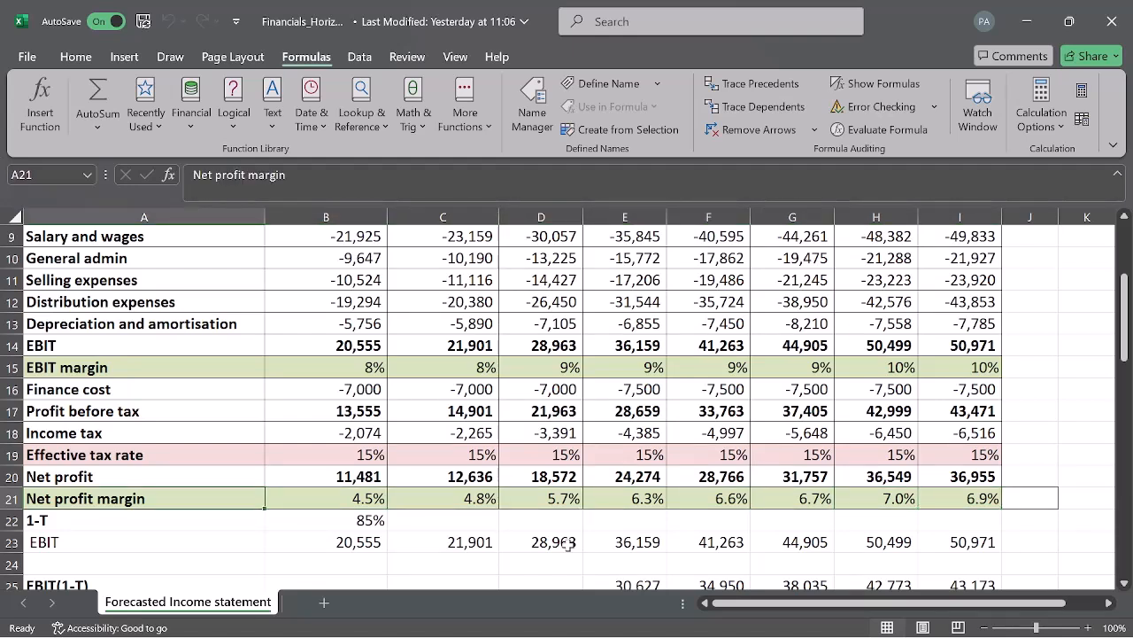
key("Right")
key("Right")
key("Right")
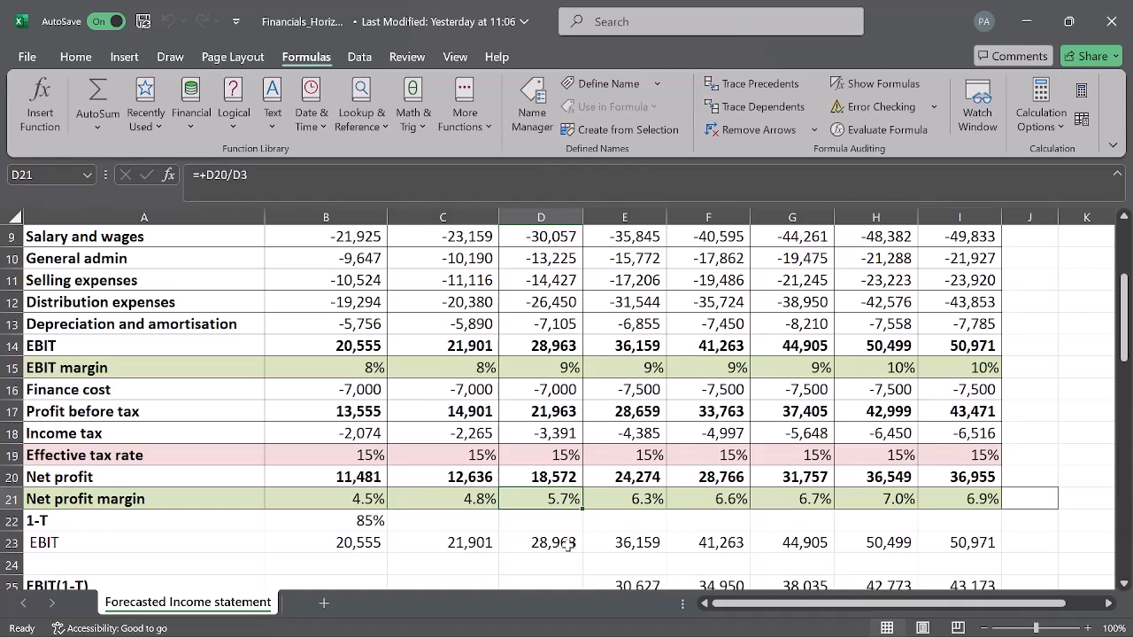
Recheck the Net profit margin formulas in row 21 on both sides of Mar-25, ending on the Mar-26 estimate.
key("Right")
key("Right")
key("Right")
key("Right")
key("Right")
key("Right")
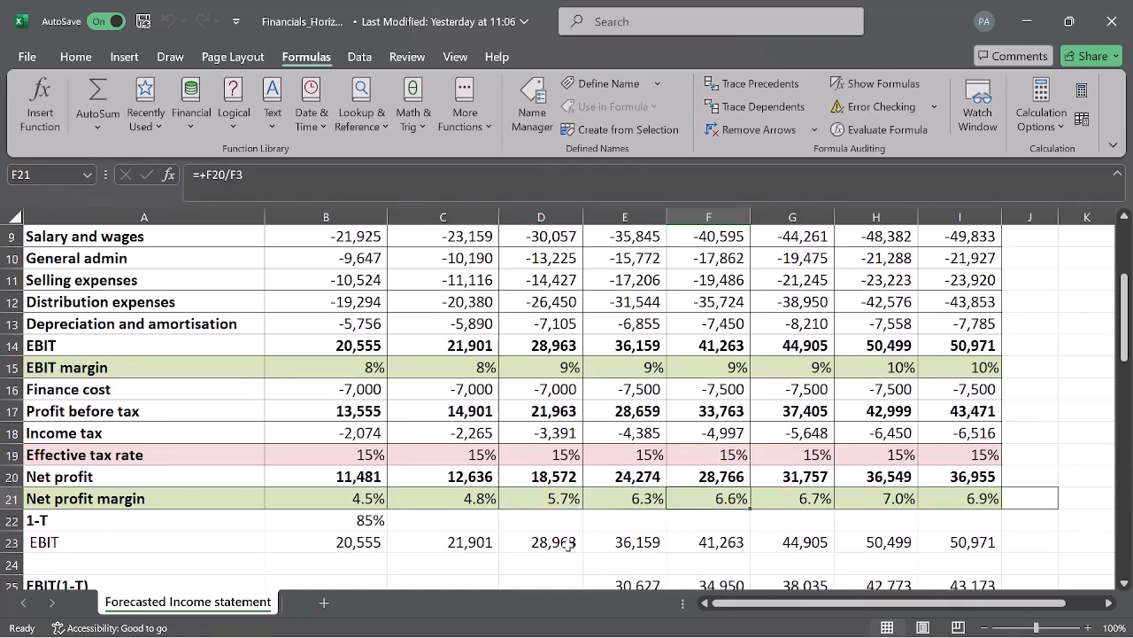
key("Left")
key("Left")
key("Left")
key("Left")
key("Left")
key("Left")
key("Left")
key("Left")
key("Right")
key("Right")
key("Right")
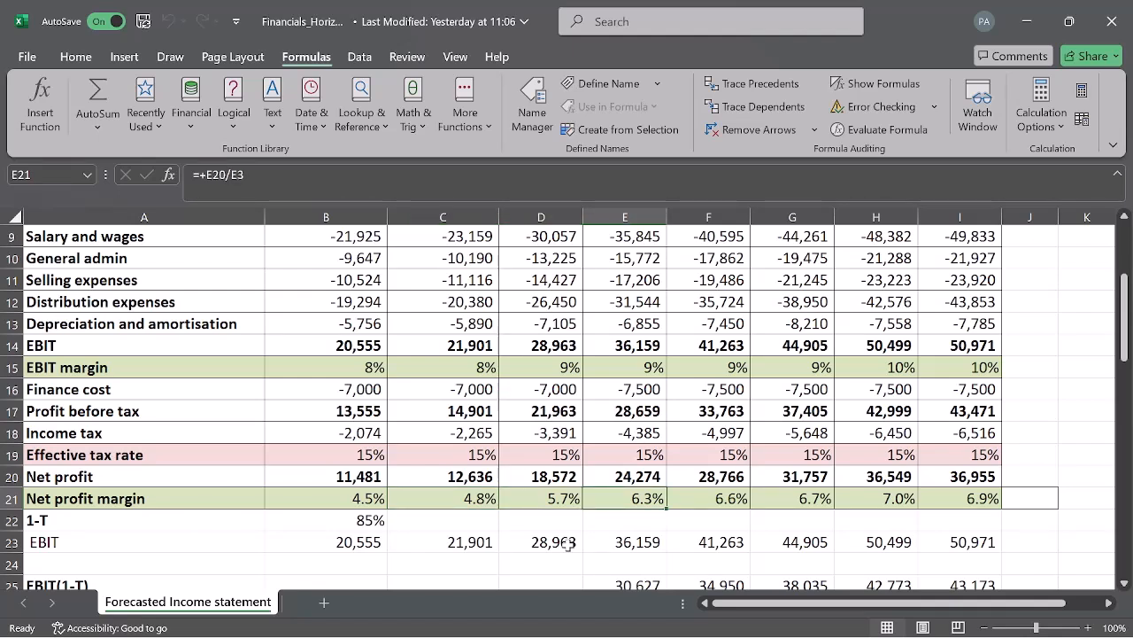
Review the Mar-26 column upward from the Effective tax rate to the date header in E1.
key("Up")
key("Up")
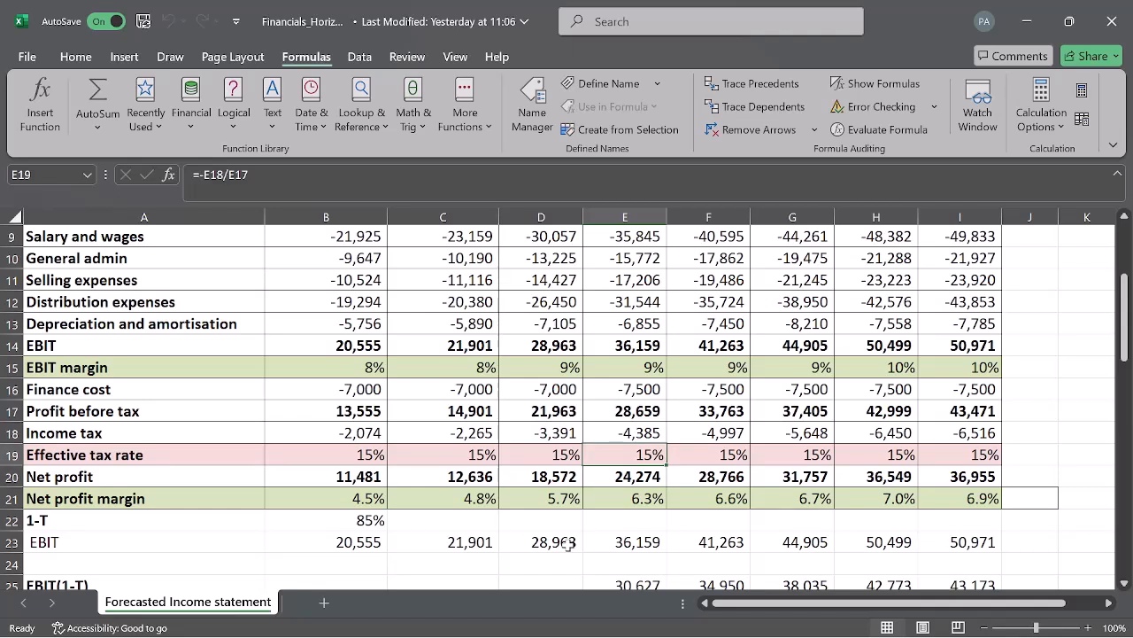
key("Up")
key("Up")
key("Up")
key("Up")
key("Up")
key("Up")
key("Up")
key("Up")
key("Up")
key("Up")
key("Up")
key("Up")
key("Up")
key("Up")
key("Up")
key("Up")
key("Up")
key("Up")
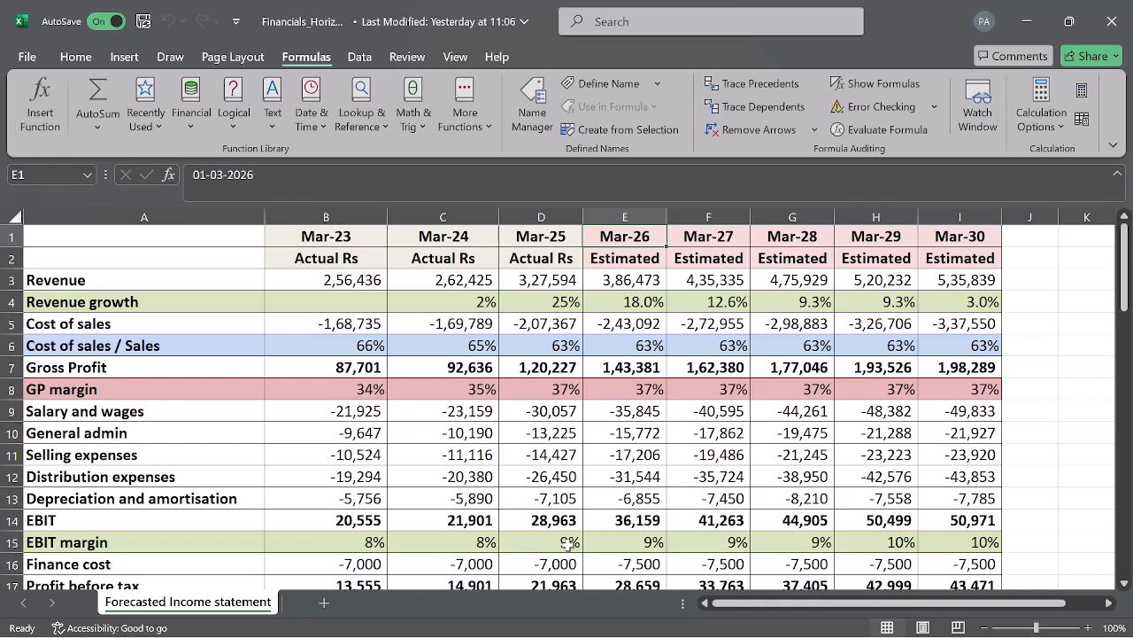
Review the Mar-25 actual figures in column D downward from Cost of sales to the rows below Net profit margin.
left_click(1030, 368)
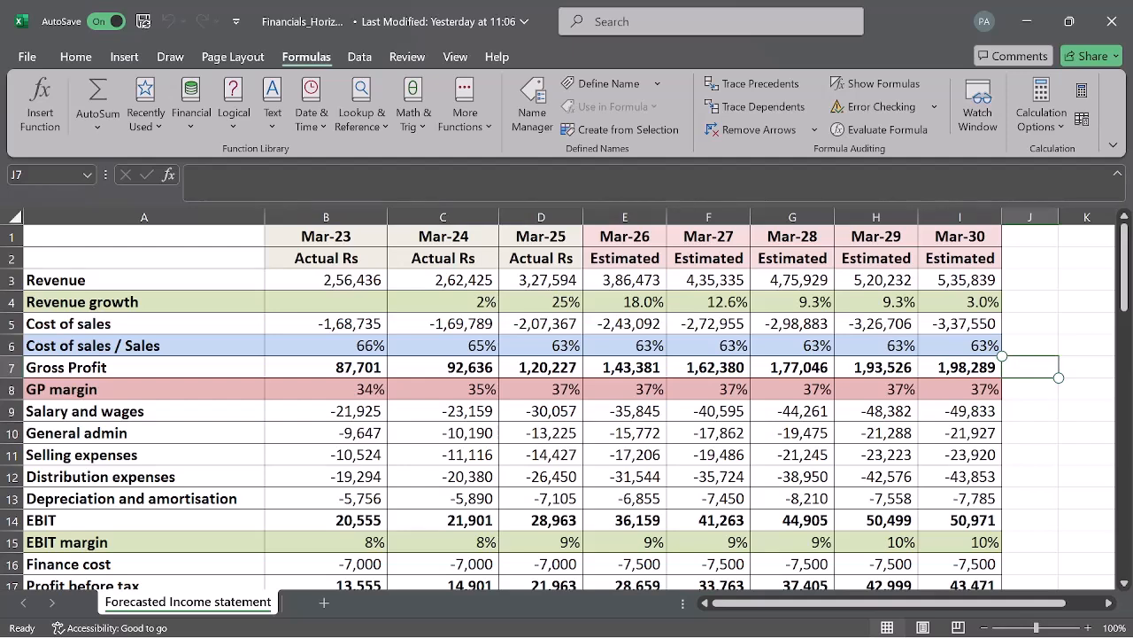
left_click(541, 323)
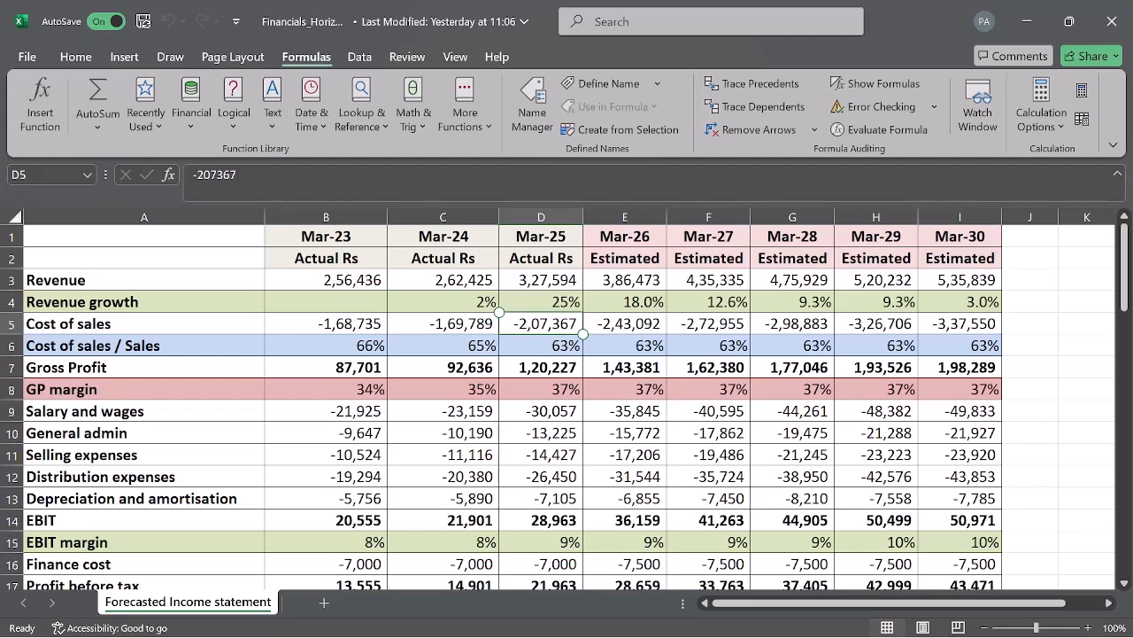
key("Down")
key("Down")
key("Down")
key("Down")
key("Down")
key("Down")
key("Down")
key("Down")
key("Down")
key("Down")
key("Down")
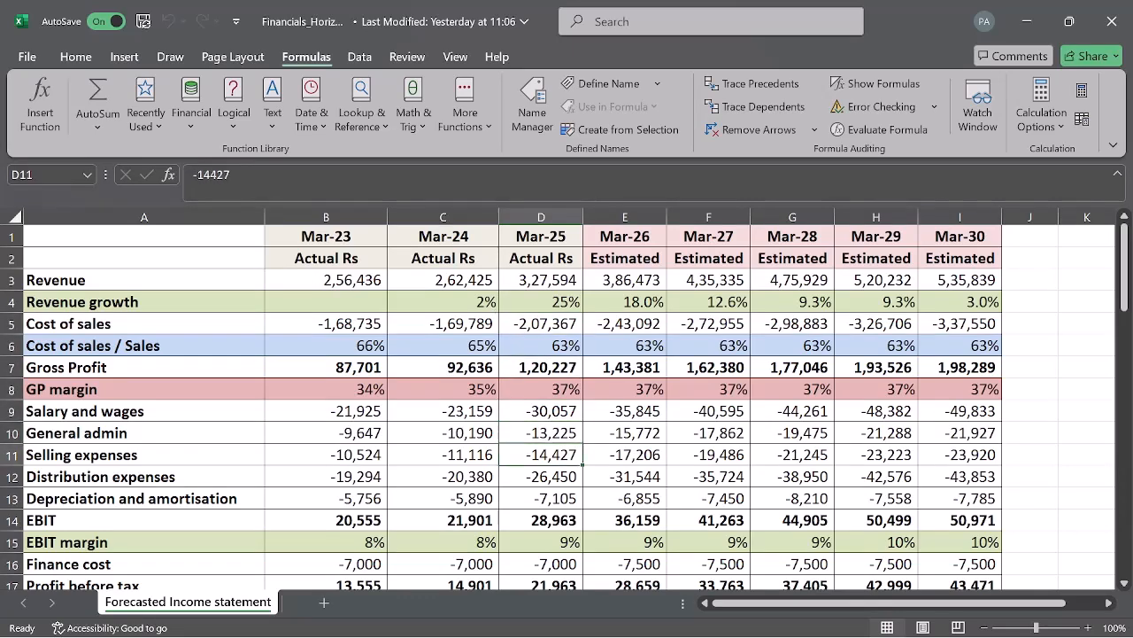
key("Down")
key("Down")
key("Down")
key("Down")
key("Down")
key("Down")
key("Down")
key("Down")
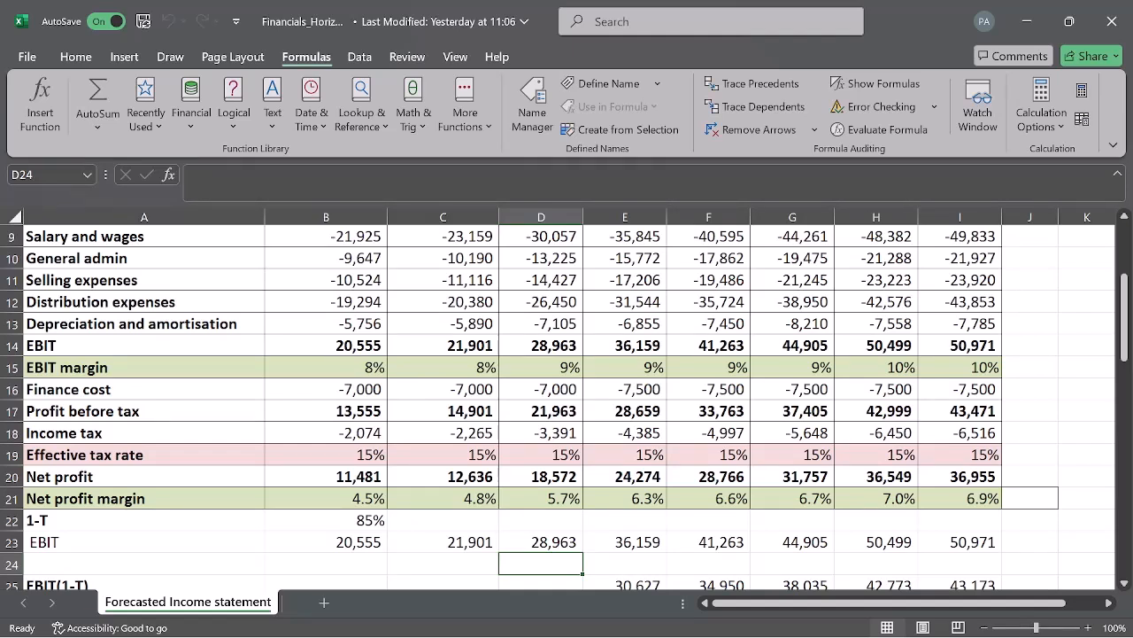
Inspect the EBIT label and the first linked EBIT formulas in row 23.
key("Up")
key("Left")
key("Left")
key("Left")
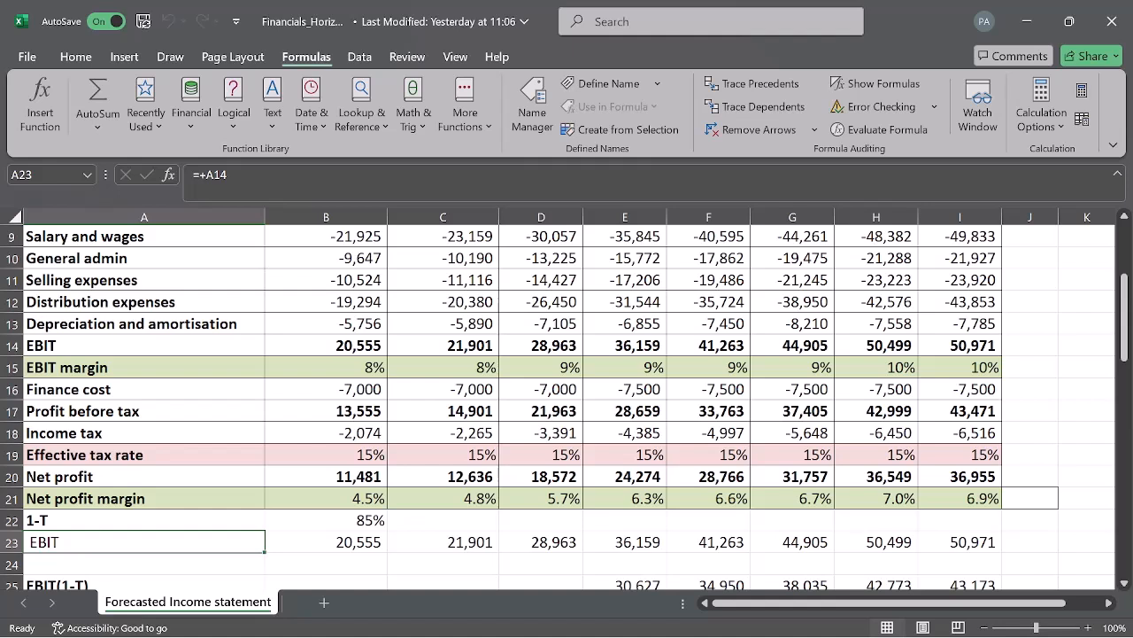
key("Right")
key("Right")
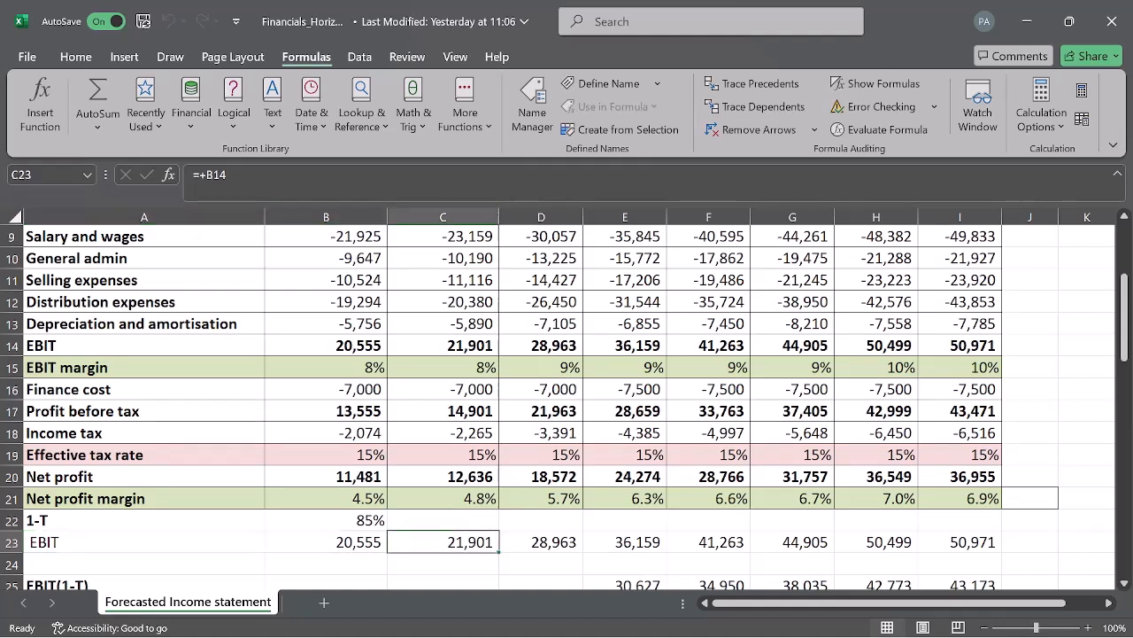
Compare the Mar-24 EBIT link in C23 with its source line in row 14 of the income statement.
key("Up")
key("Up")
key("Up")
key("Up")
key("Up")
key("Up")
key("Up")
key("Up")
key("Up")
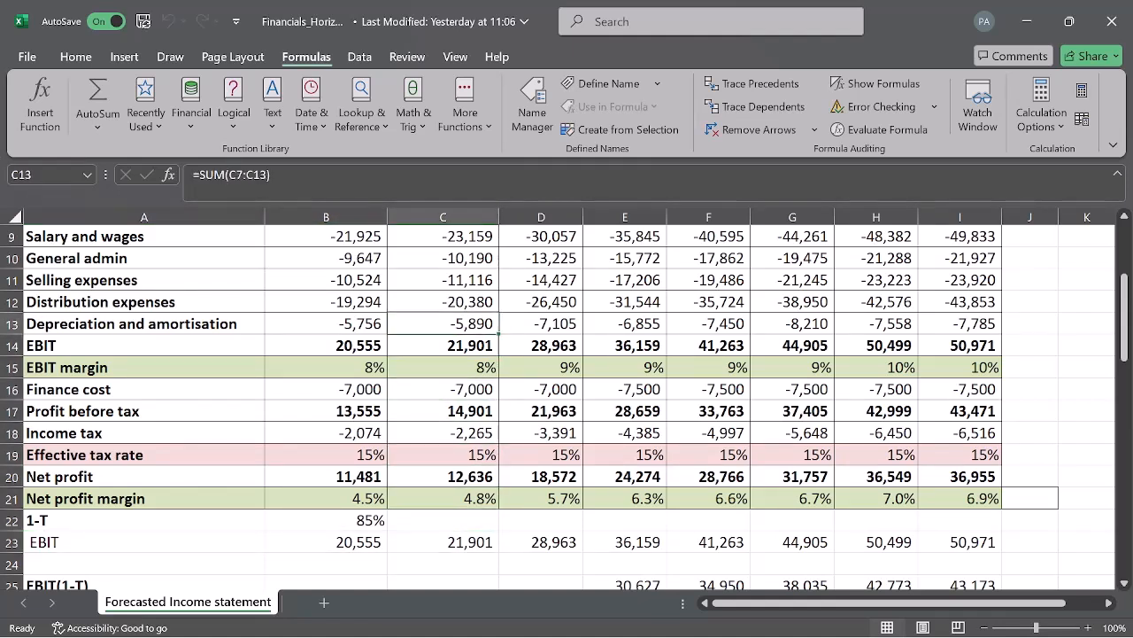
key("Down")
key("Down")
key("Down")
key("Down")
key("Down")
key("Down")
key("Down")
key("Down")
key("Down")
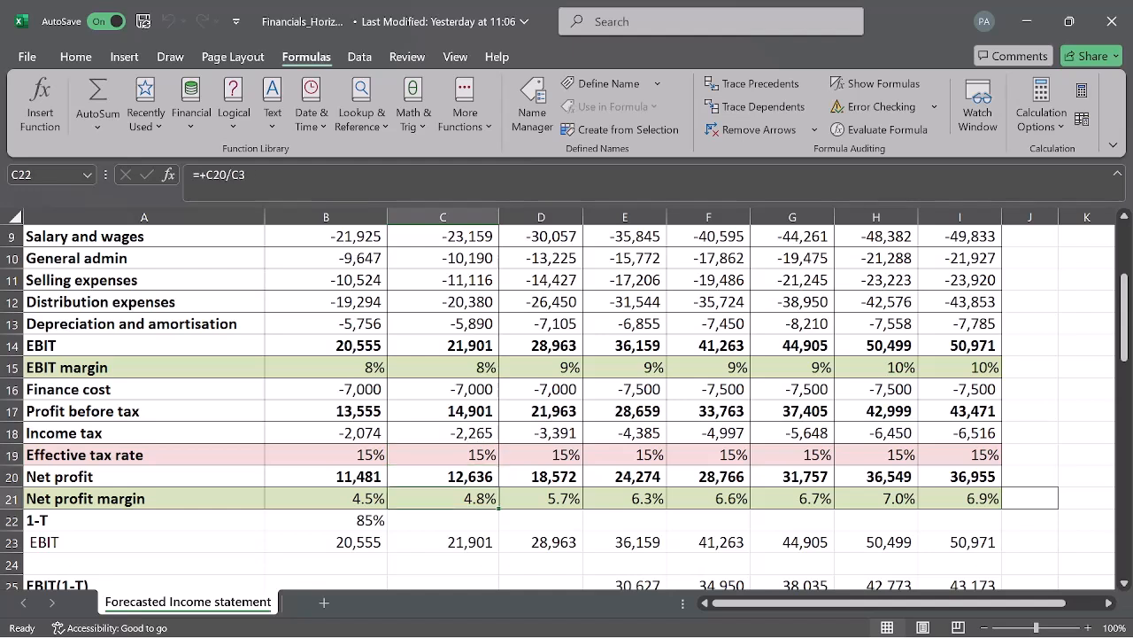
Examine the linked EBIT formulas across row 23 through Mar-30.
key("Left")
key("Right")
key("Right")
key("Right")
key("Right")
key("Right")
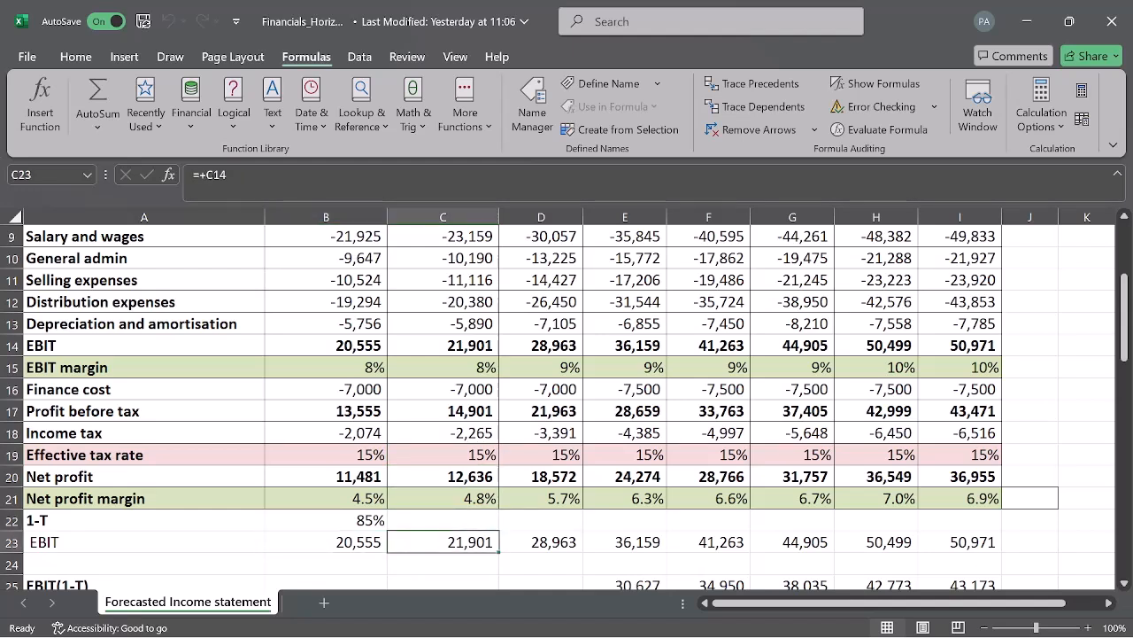
key("Right")
key("Right")
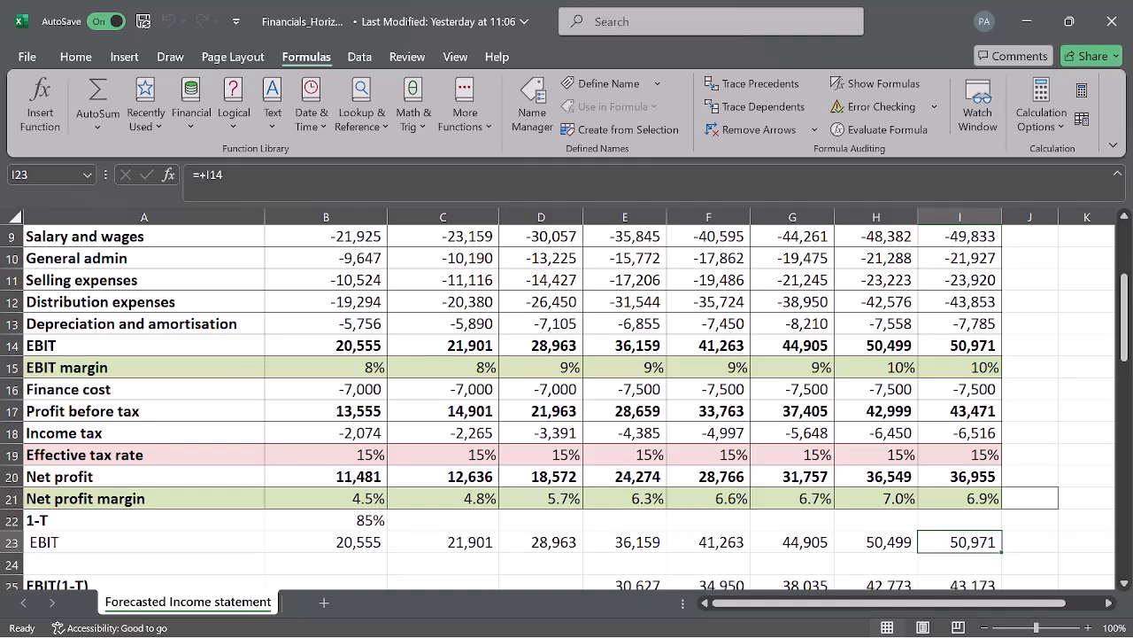
Trace the precedents of the Mar-26 EBIT formula in E23, and clear the arrows.
left_click_drag(541, 542, 642, 232)
left_click(637, 563)
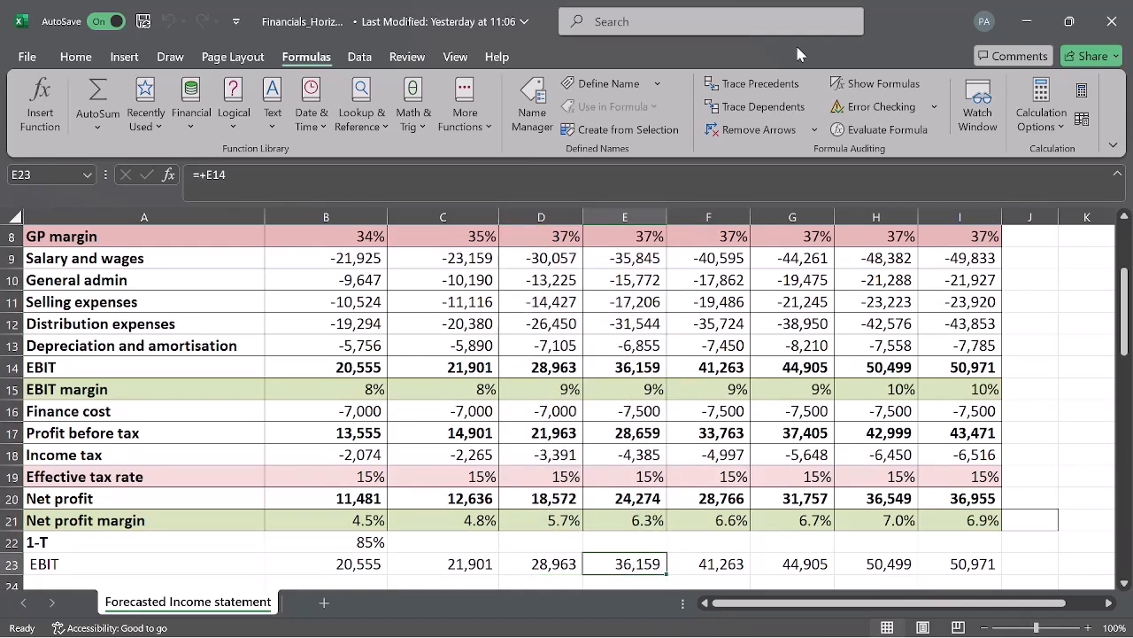
left_click(764, 87)
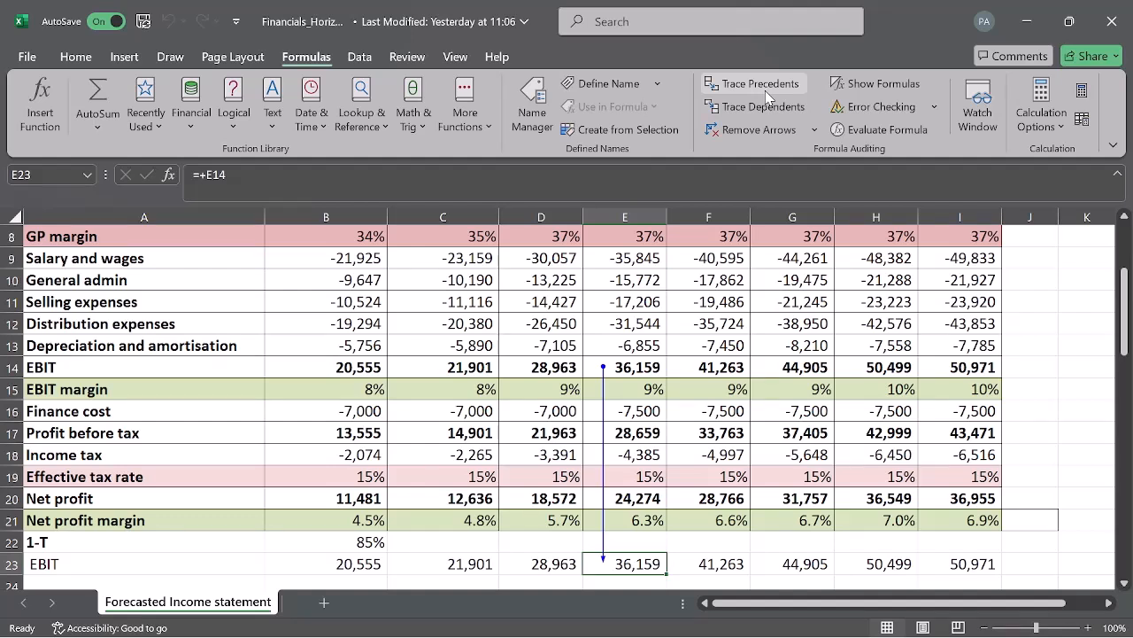
left_click(755, 130)
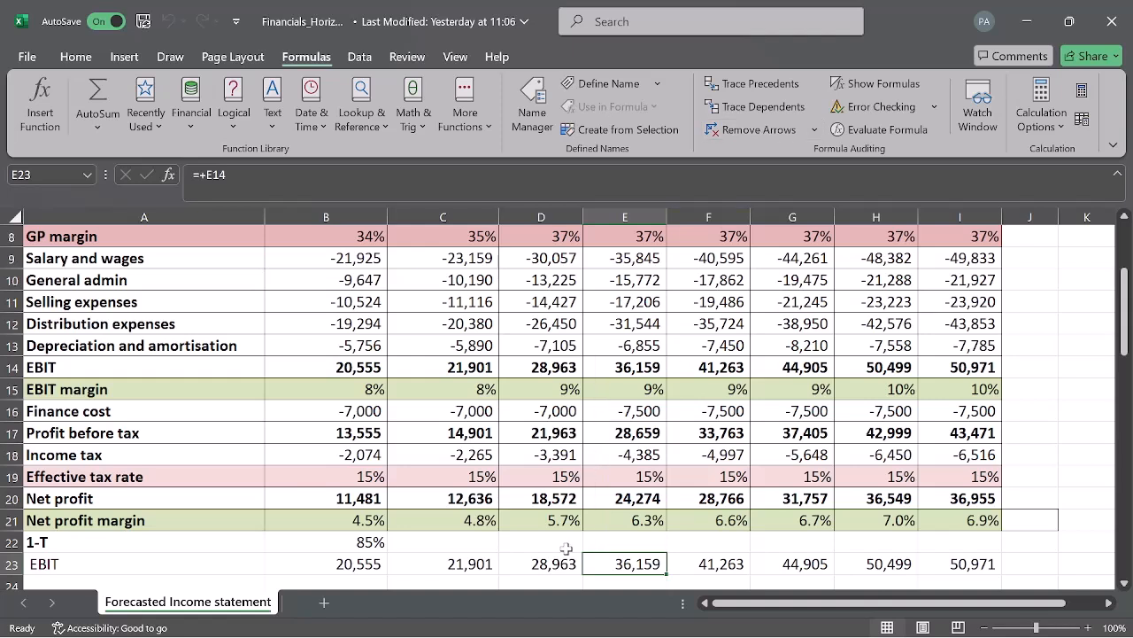
Inspect the 1-T formula in B22 and the Effective tax rate in B19 that it refers to.
key("Up")
key("Left")
key("Left")
key("Left")
key("Left")
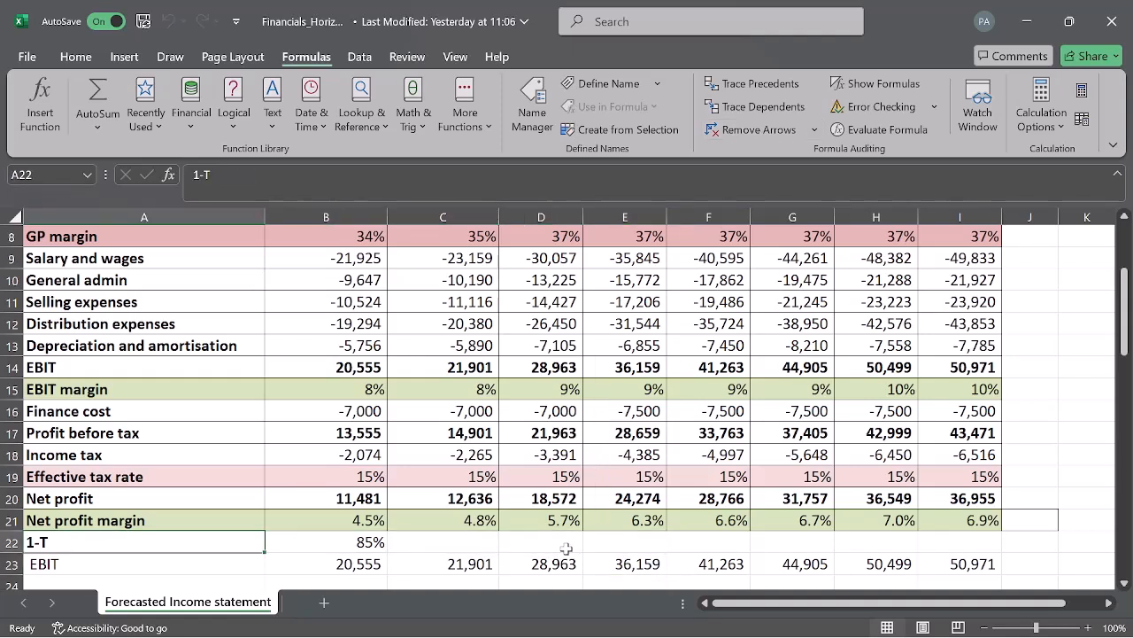
key("Right")
key("Right")
key("Left")
key("Up")
key("Up")
key("Up")
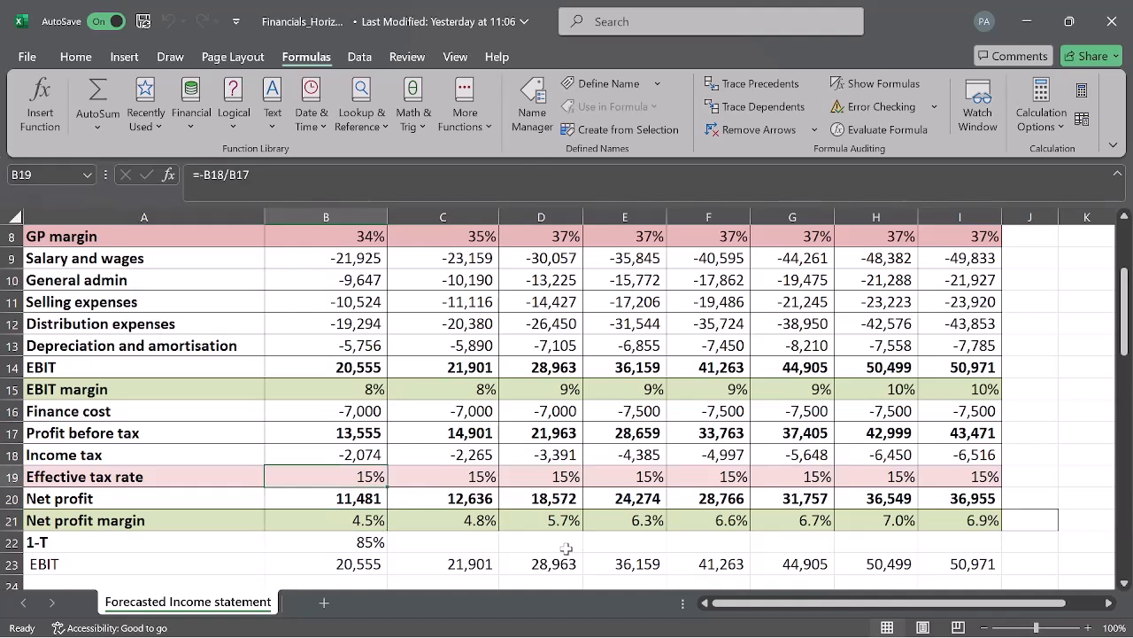
key("Down")
key("Down")
key("Down")
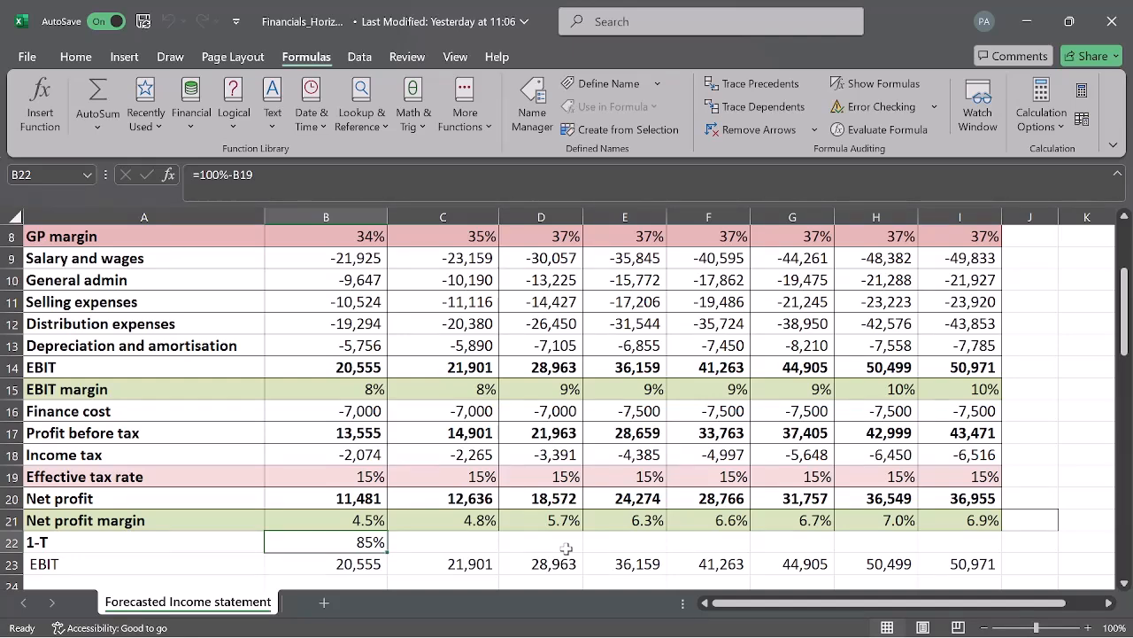
Look over the EBIT(1-T) and Add Depriciation labels, and inspect the Mar-26 EBIT(1-T) formula in E25.
key("Down")
key("Down")
key("Down")
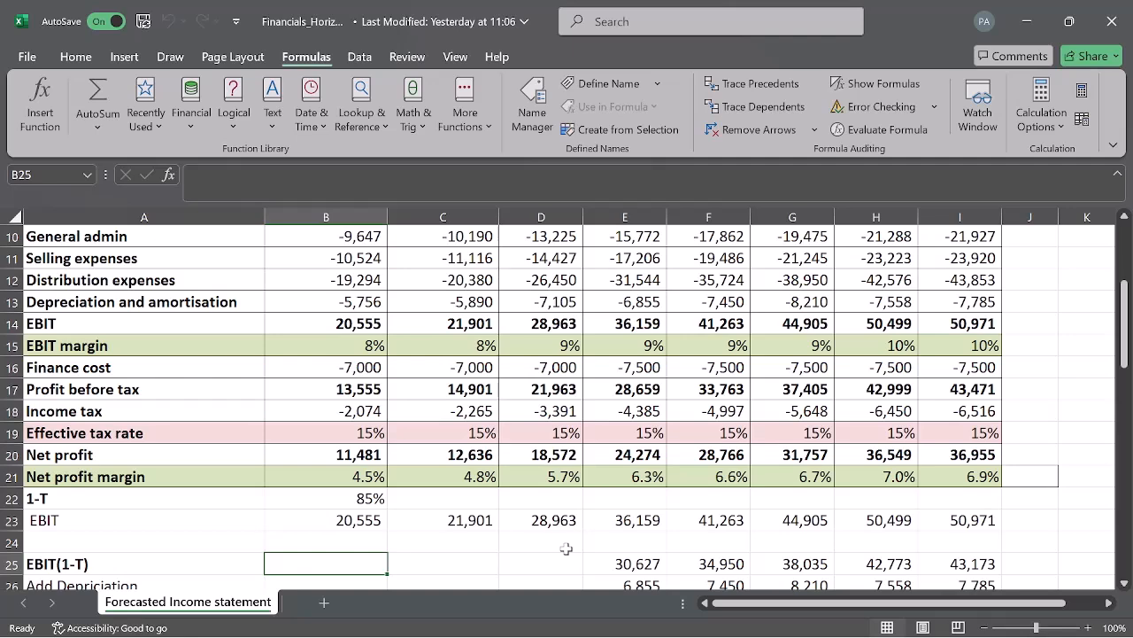
key("Left")
key("Down")
key("Down")
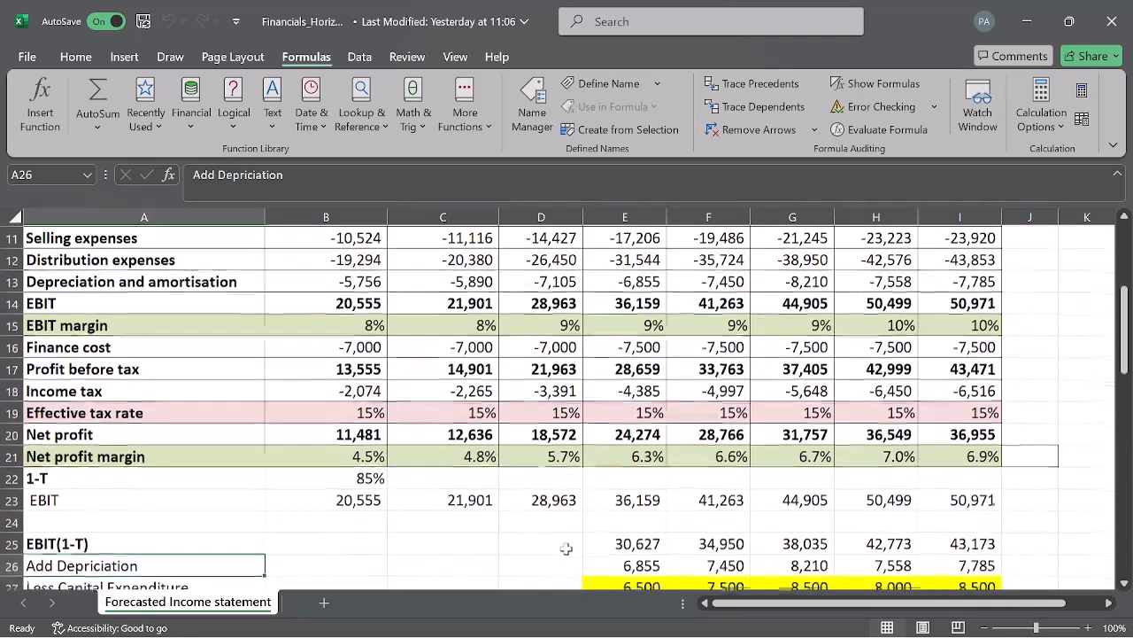
key("Up")
key("Up")
key("Up")
key("Down")
key("Right")
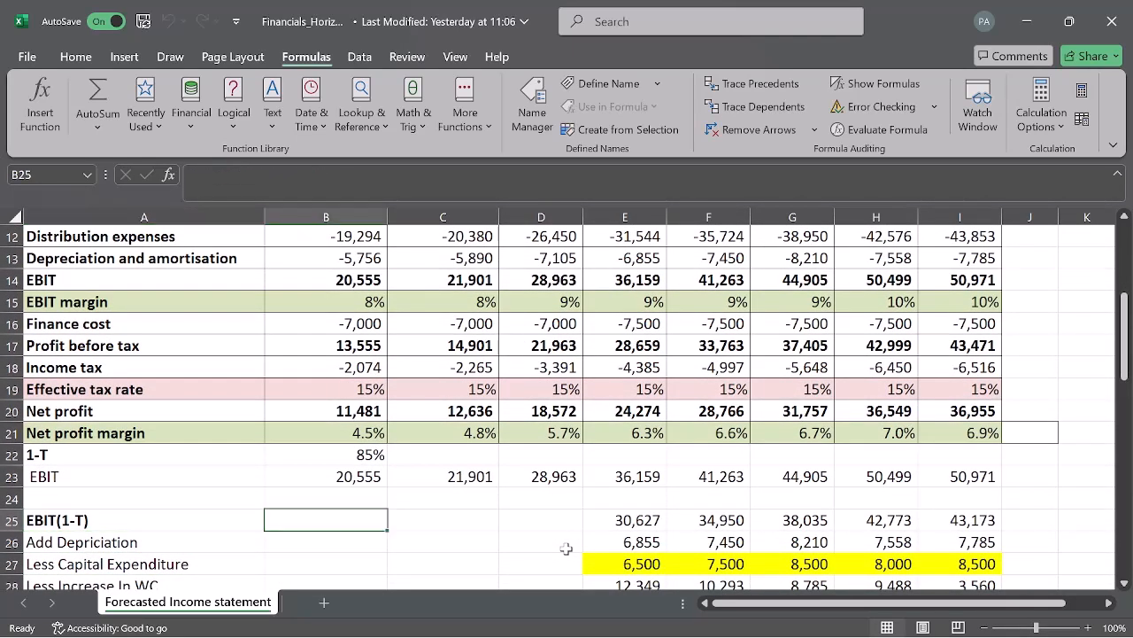
key("Right")
key("Right")
key("Right")
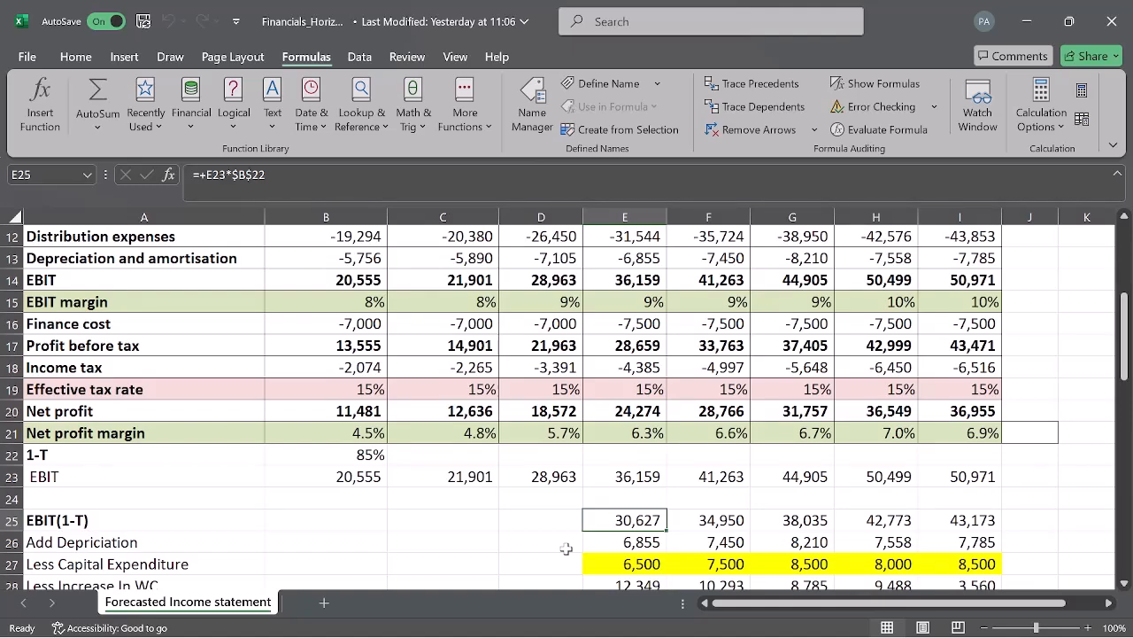
Review the Mar-26 column upward from EBIT(1-T) to the Net profit formula in E20.
key("shift+Up")
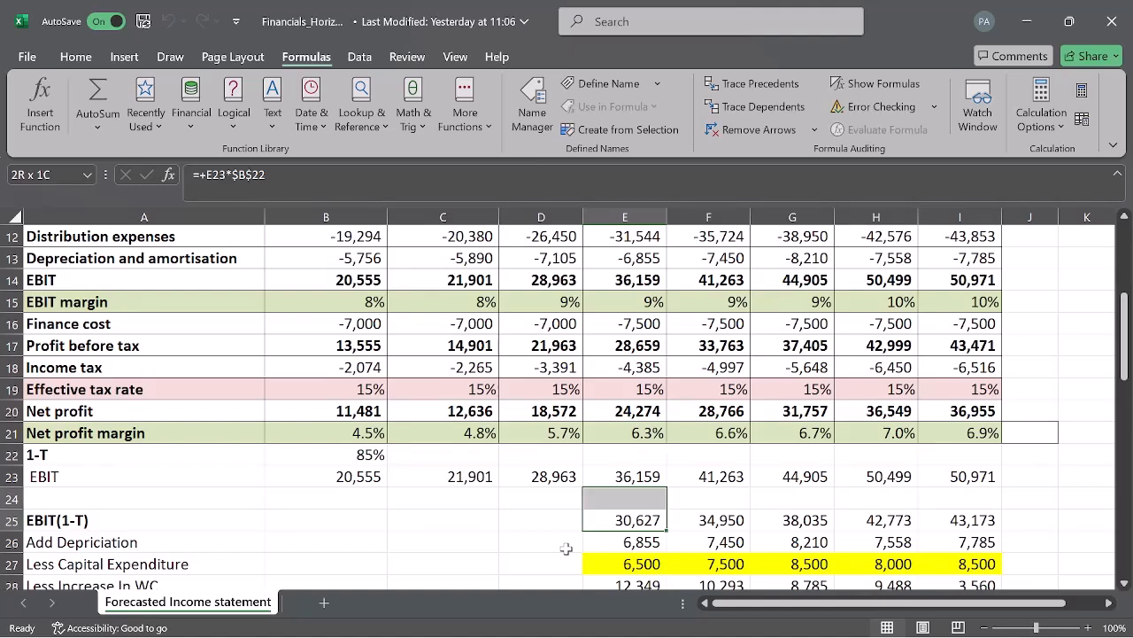
key("shift+Up")
key("shift+Up")
key("shift+Up")
key("shift+Up")
key("shift+Up")
key("shift+Up")
key("shift+Up")
key("shift+Up")
key("shift+Up")
key("shift+Up")
key("shift+Up")
key("shift+Up")
key("shift+Up")
key("shift+Up")
key("shift+Up")
key("shift+Up")
key("shift+Up")
key("shift+Up")
key("shift+Up")
key("shift+Up")
key("Up")
key("Up")
key("Up")
key("Up")
key("Up")
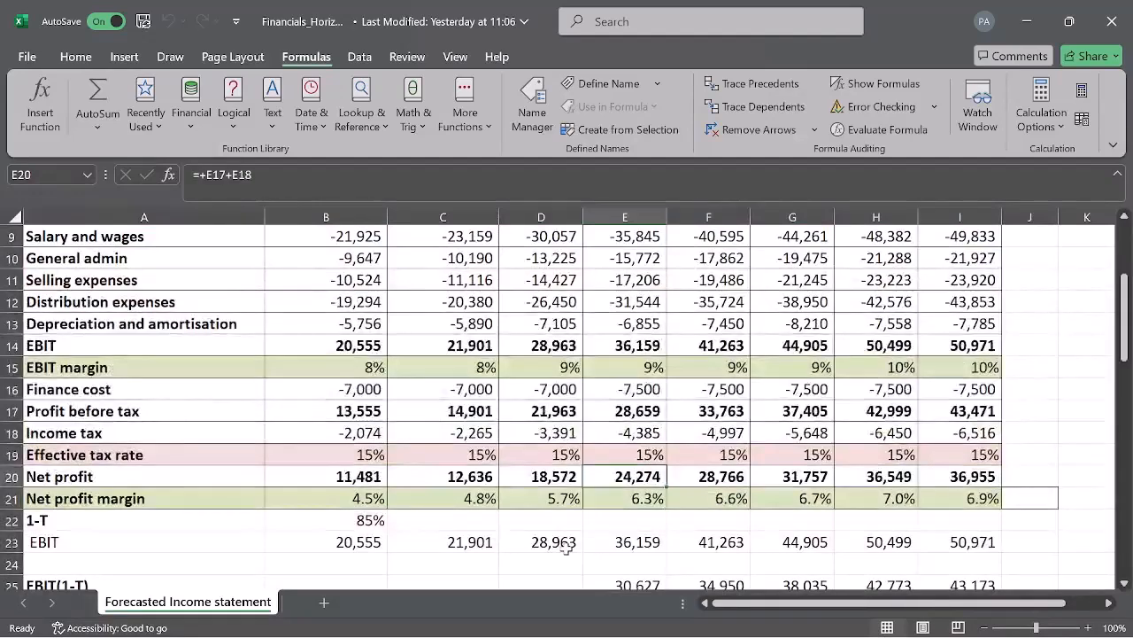
Freeze the top row containing the Mar-23 to Mar-30 headings.
key("Up")
key("Up")
key("Up")
key("Up")
key("Up")
key("Up")
key("Up")
key("Up")
key("Up")
key("Up")
key("Up")
key("Up")
key("Up")
key("Up")
key("Up")
key("Up")
key("Up")
key("Up")
key("Up")
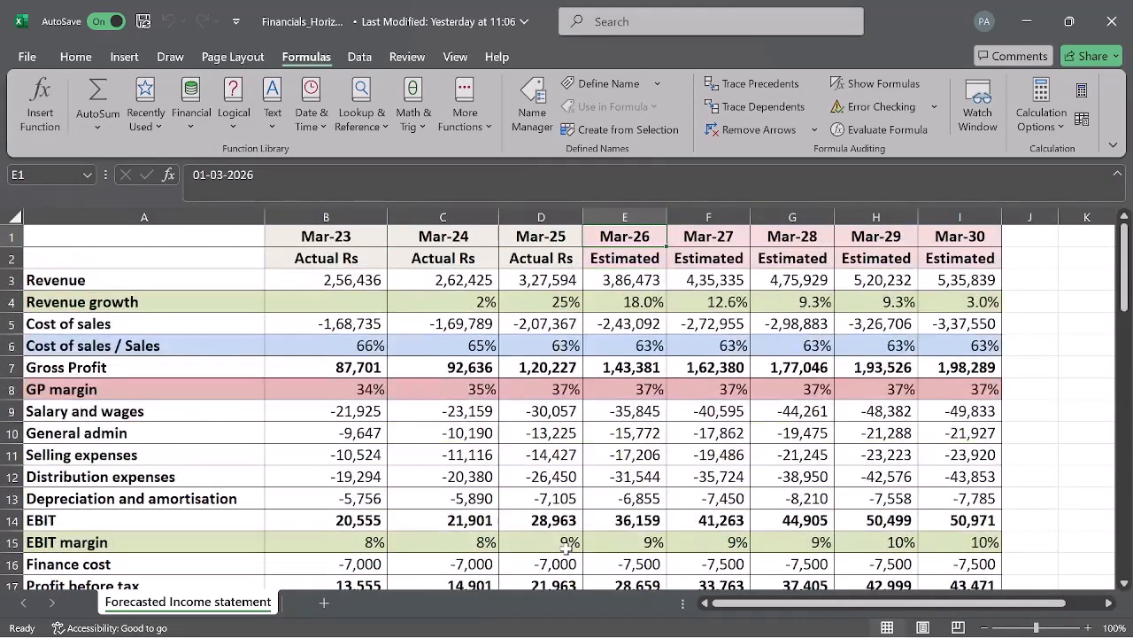
left_click(12, 236)
left_click(454, 57)
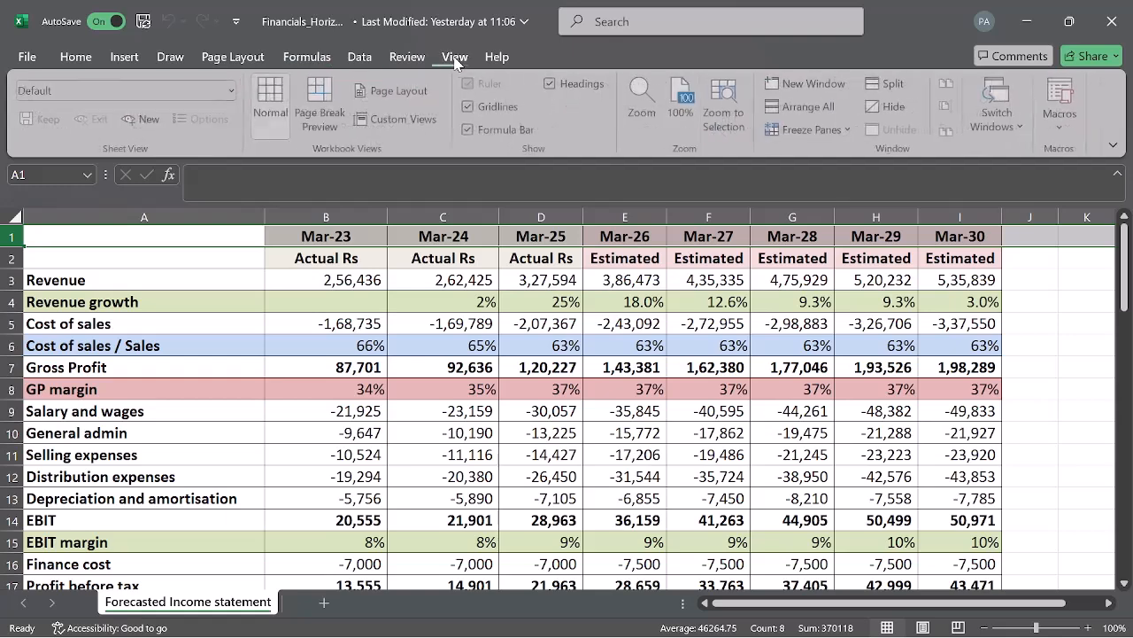
left_click(803, 134)
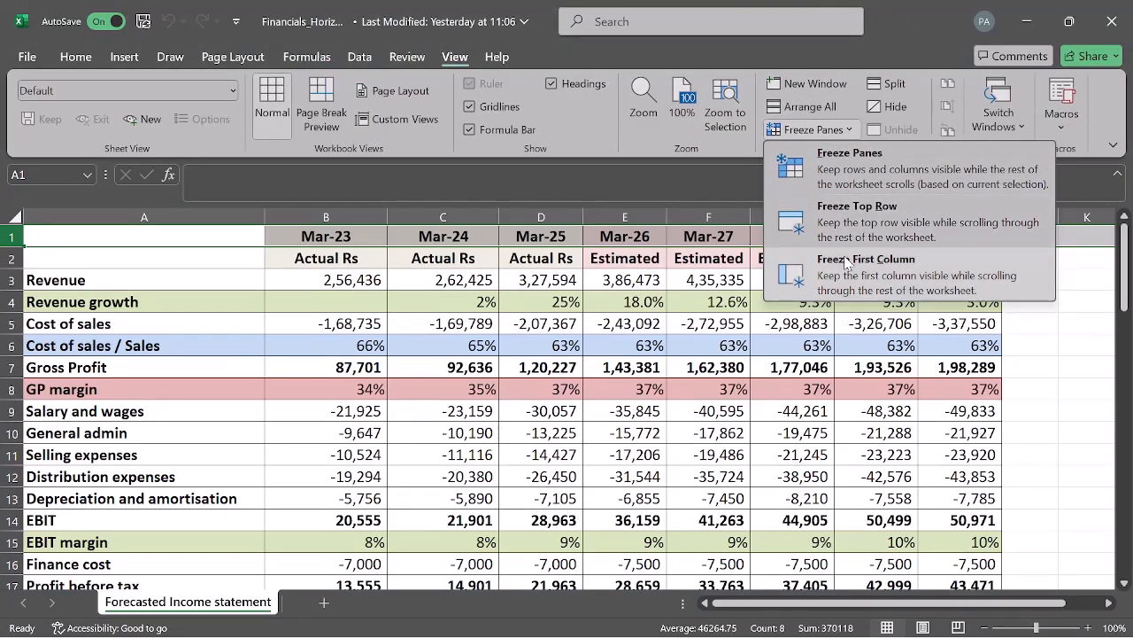
left_click(843, 230)
Review the Mar-28 column from Revenue in G3 down to the EBIT(1-T) formula in G25.
left_click(761, 282)
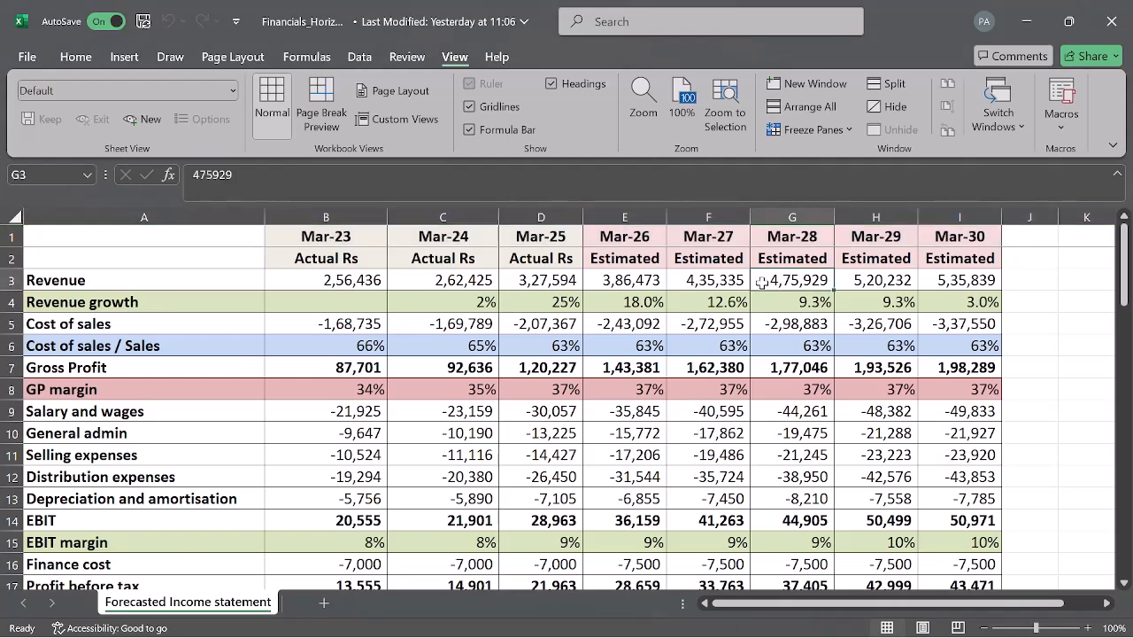
key("Down")
key("Down")
key("Down")
key("Down")
key("Down")
key("Down")
key("Down")
key("Down")
key("Down")
key("Down")
key("Down")
key("Down")
key("Down")
key("Down")
key("Down")
key("Down")
key("Down")
key("Down")
key("Down")
key("Down")
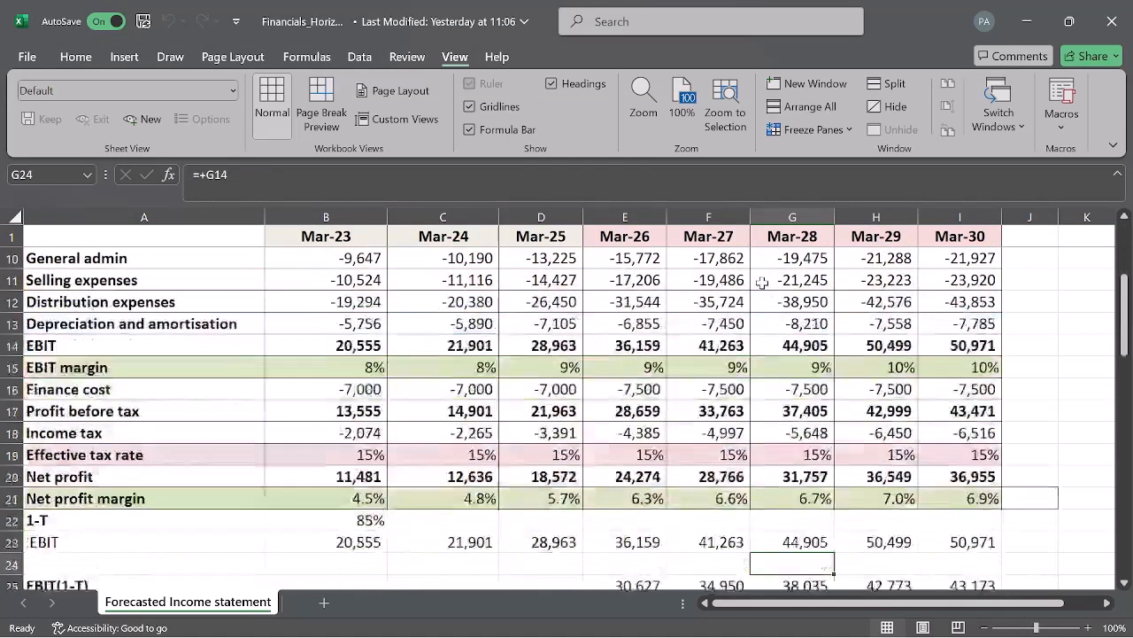
key("Down")
key("Up")
key("Up")
key("Up")
key("Down")
key("Down")
key("Down")
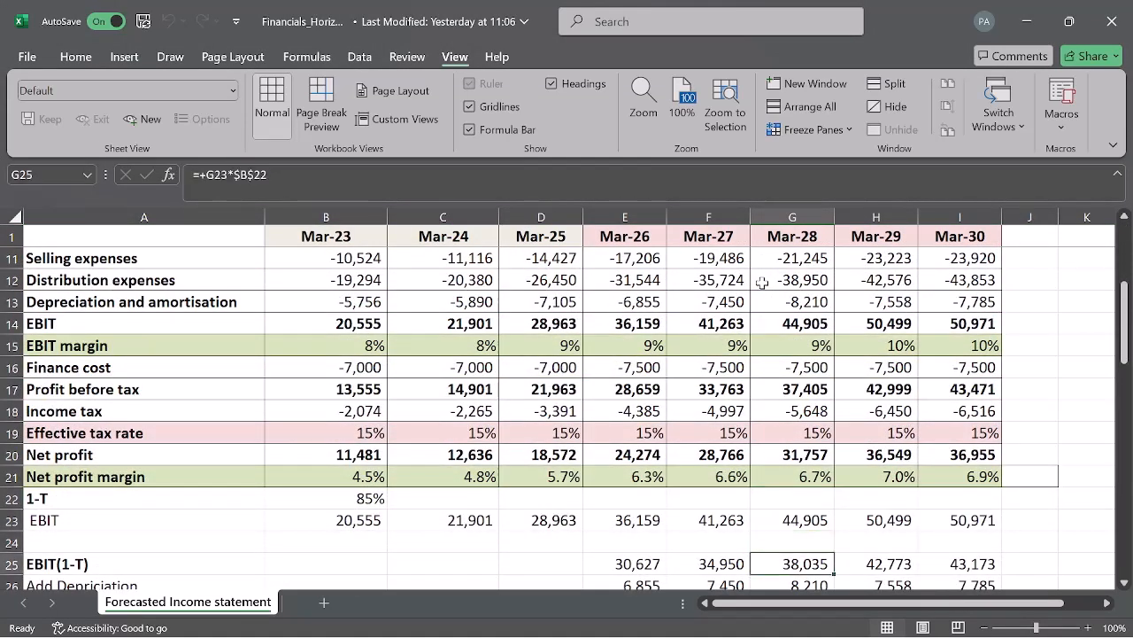
Inspect the Mar-26 EBIT(1-T) formula in E25 and compare it with the EBIT(1-T) formulas of the following years.
key("Up")
key("Left")
key("Left")
key("Down")
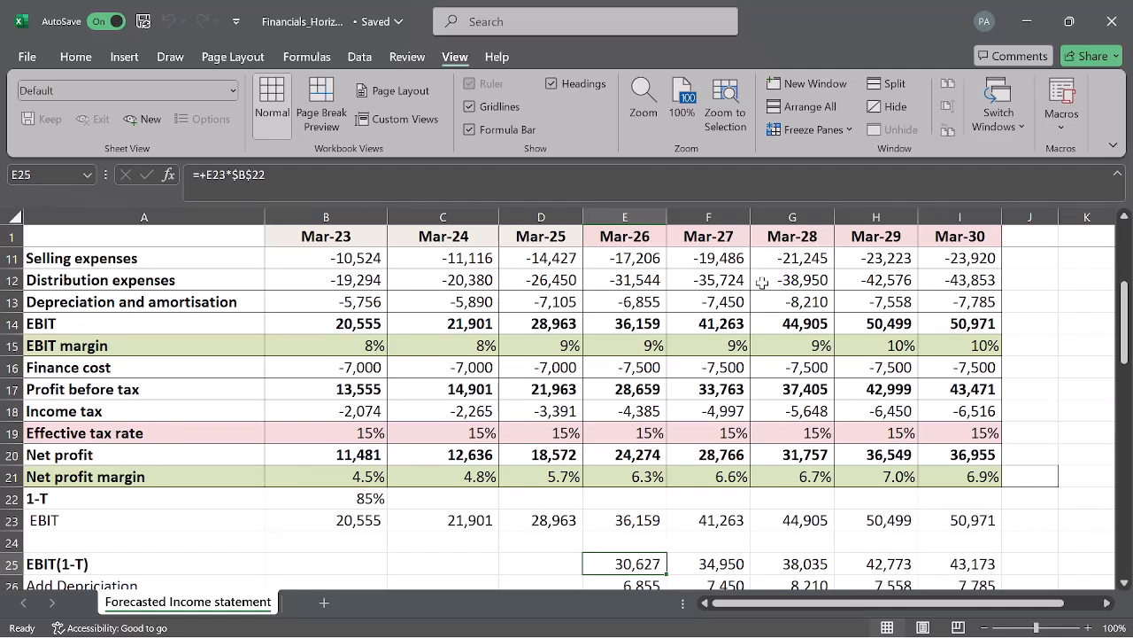
key("Right")
key("Right")
key("Right")
key("Left")
key("Left")
key("Left")
key("Up")
key("Up")
key("Down")
key("Down")
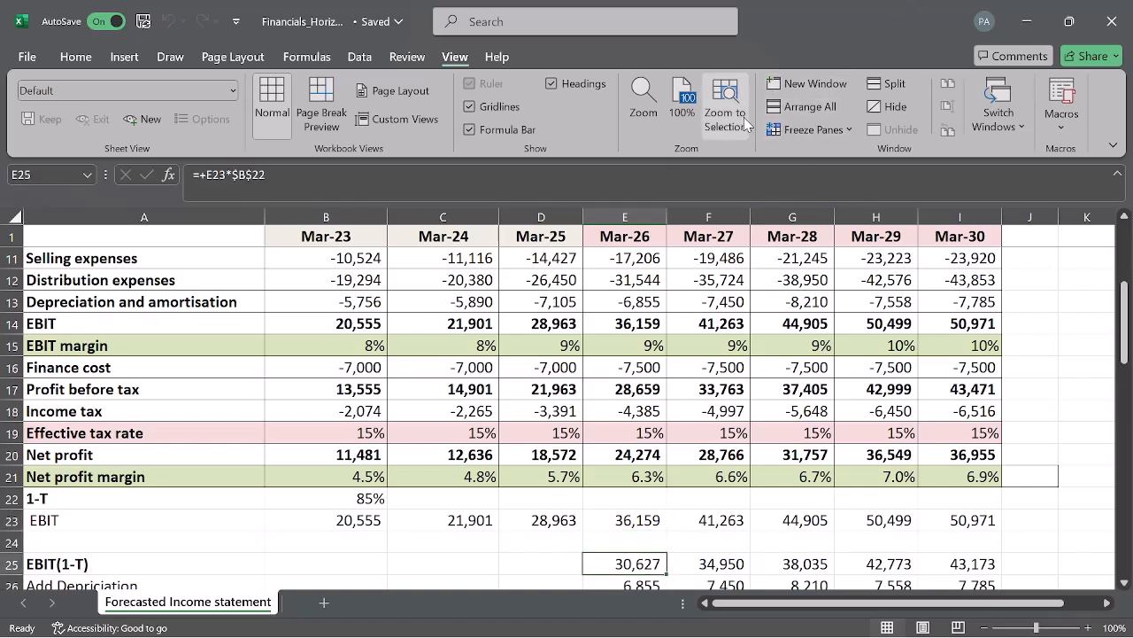
Trace the precedents of the Mar-26 EBIT(1-T) formula in E25, and clear the arrows.
left_click(292, 58)
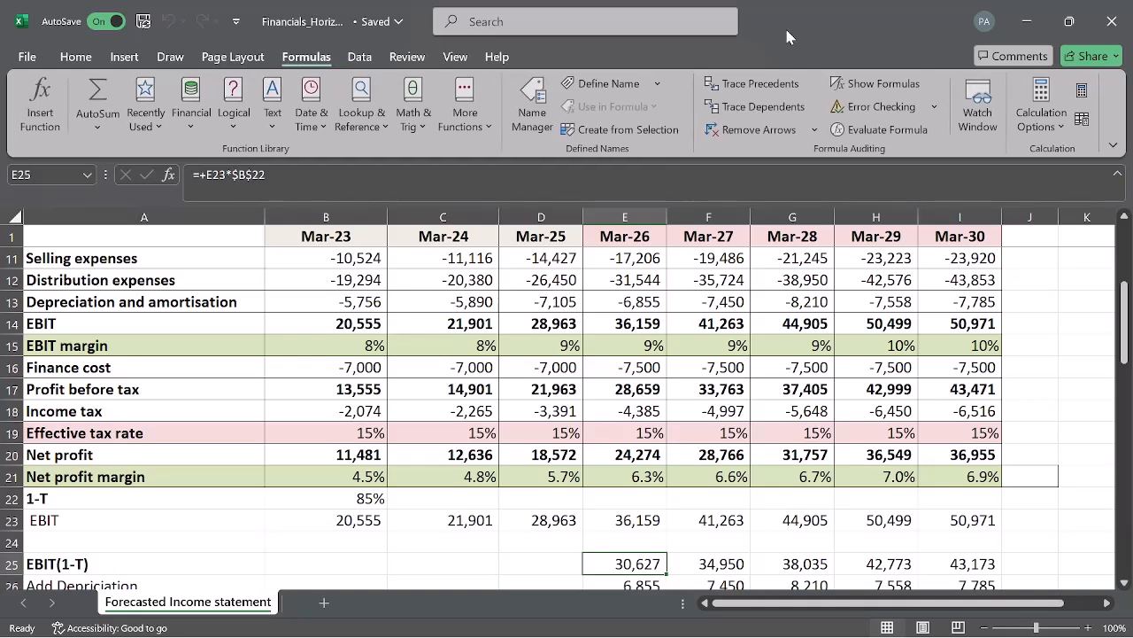
left_click(767, 85)
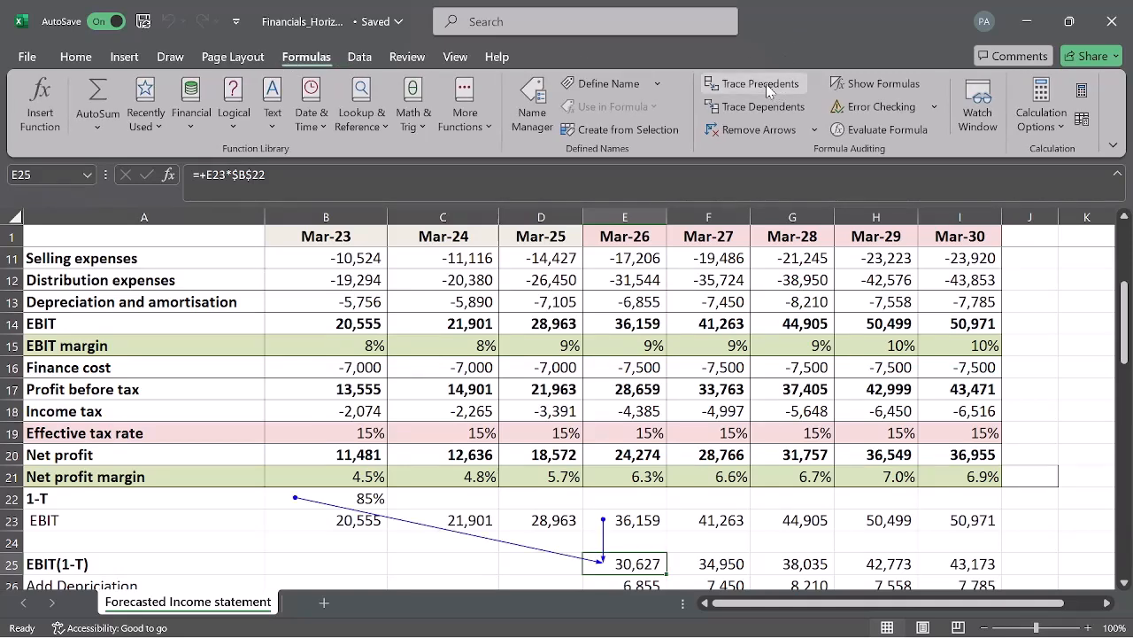
left_click(753, 130)
Inspect the Mar-26 Add Depriciation, Less Capital Expenditure and Less Increase In WC cells, E26 to E28.
key("Down")
key("Down")
key("Up")
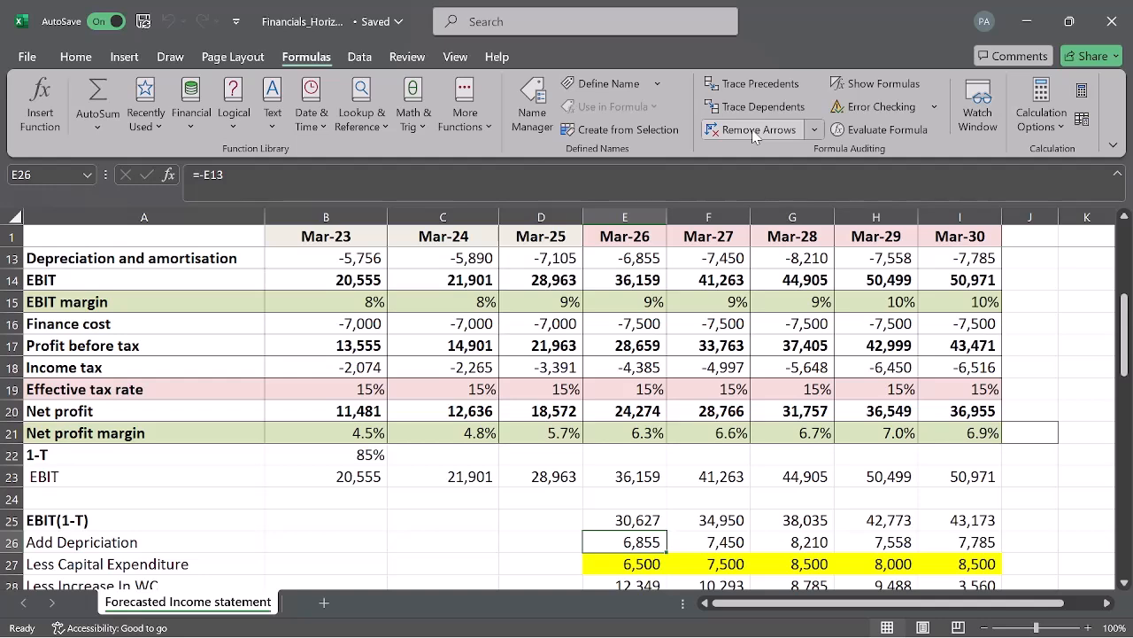
key("Down")
key("Down")
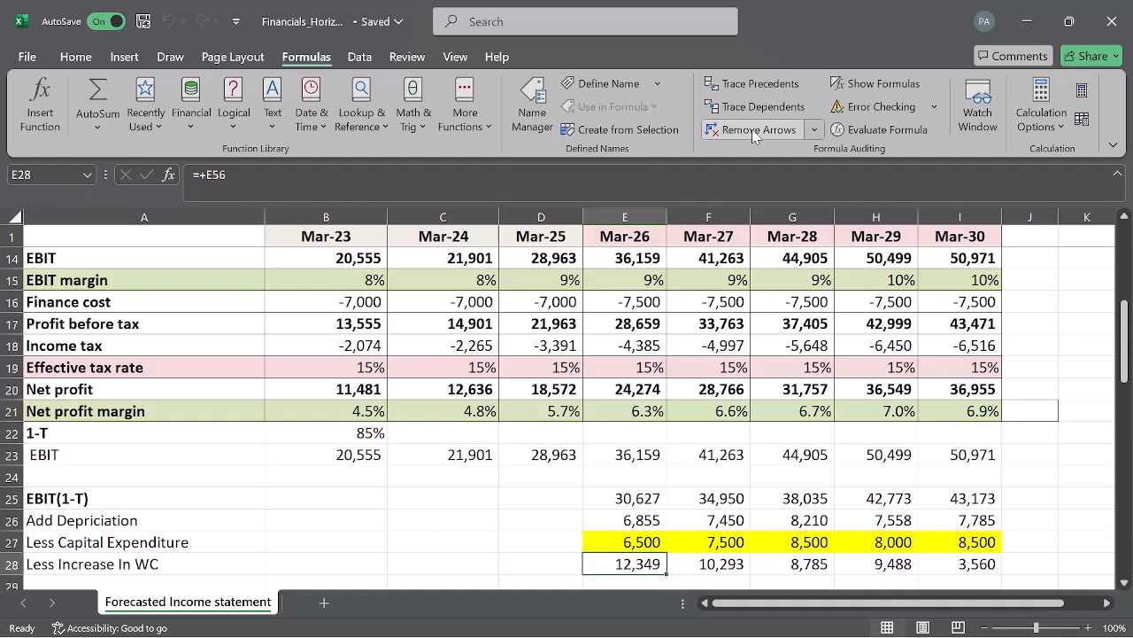
Follow the Mar-26 column past both free cash flow sections to Raw Material (60 days) in the working capital table.
key("Down")
key("Down")
key("Down")
key("Down")
key("Down")
key("Down")
key("Down")
key("Down")
key("Down")
key("Down")
key("Down")
key("Down")
key("Down")
key("Down")
key("Down")
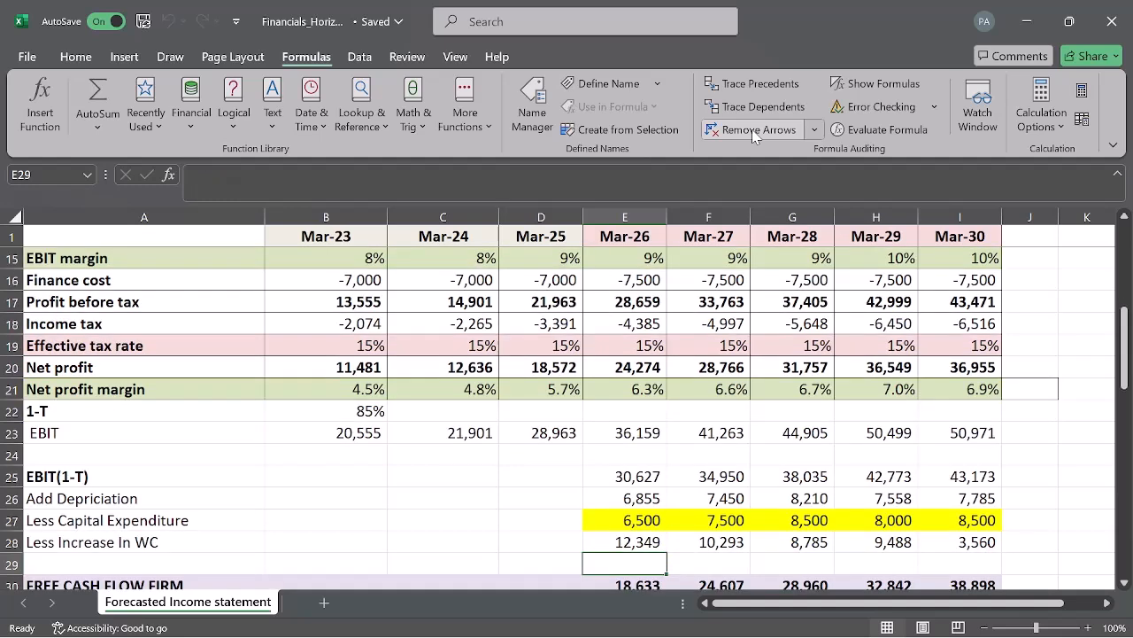
key("Down")
key("Down")
key("Down")
key("Down")
key("Down")
key("Down")
key("Down")
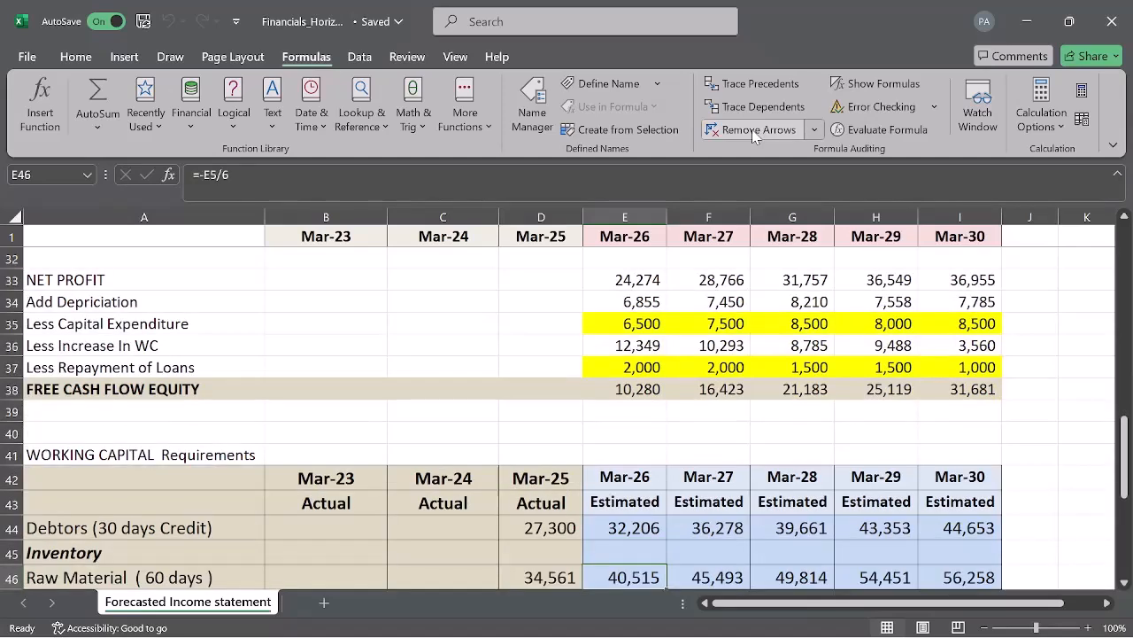
Inspect the Mar-26 formulas for CURRENT LIABILITIES, NET CURRENT ASSETS and CHANGE IN WORKING CAPITAL in E52, E54 and E56.
key("Down")
key("Down")
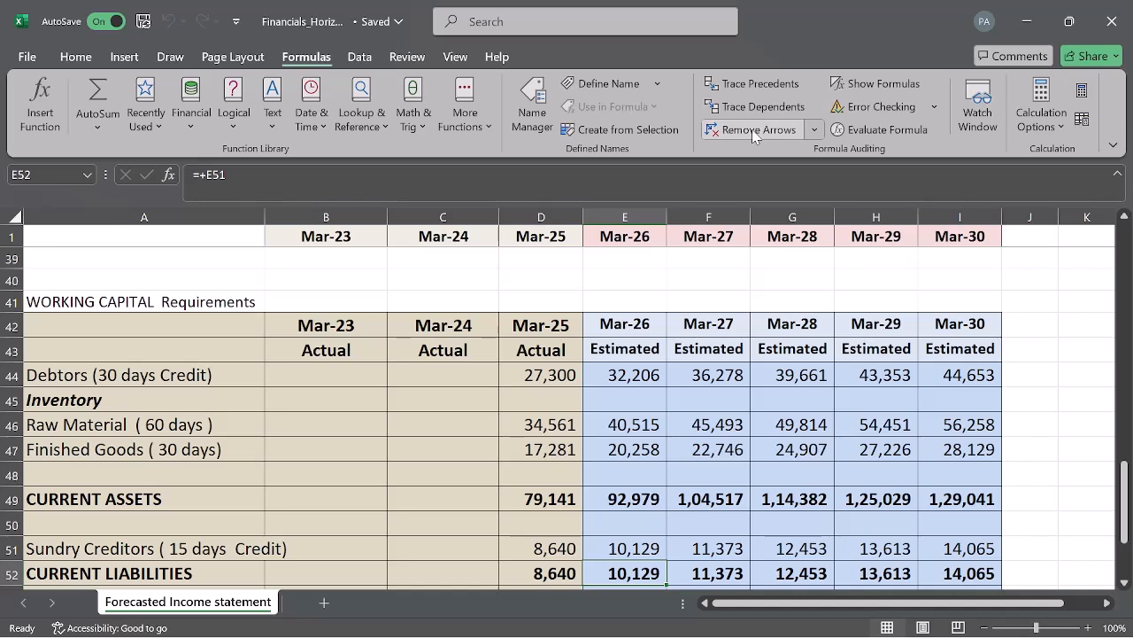
key("Down")
key("Down")
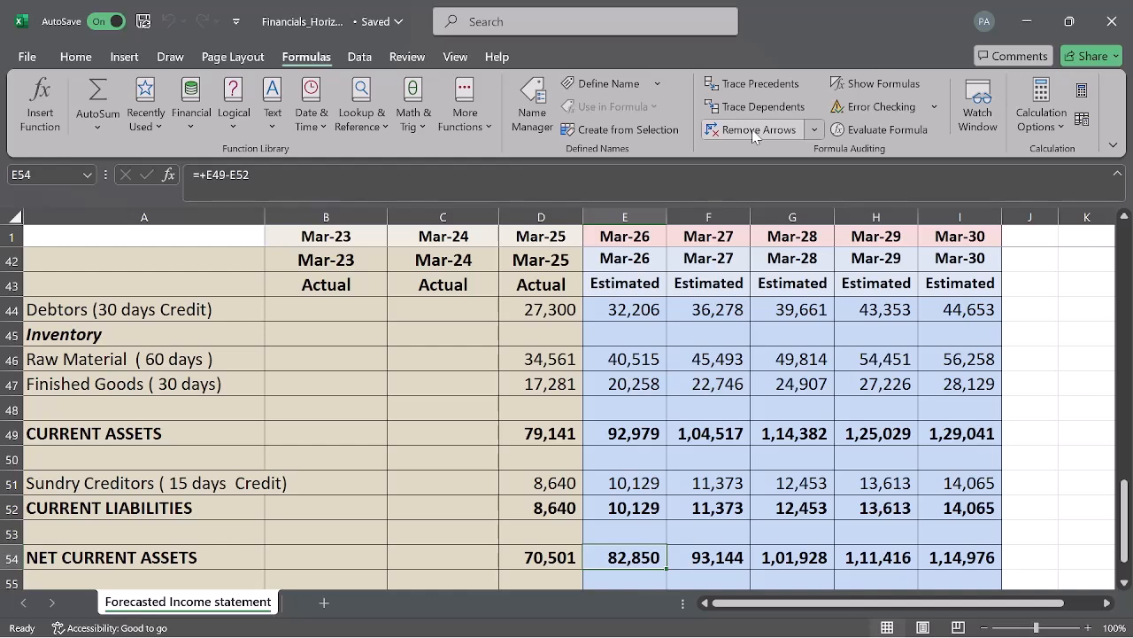
key("Down")
key("Down")
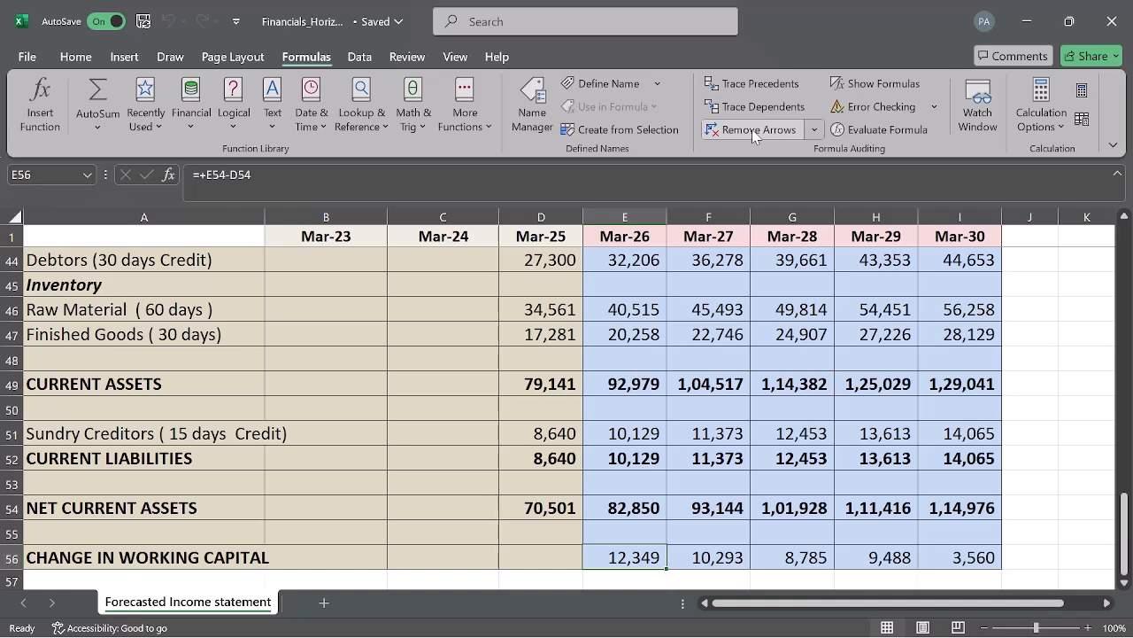
scroll(753, 135, "down", 1)
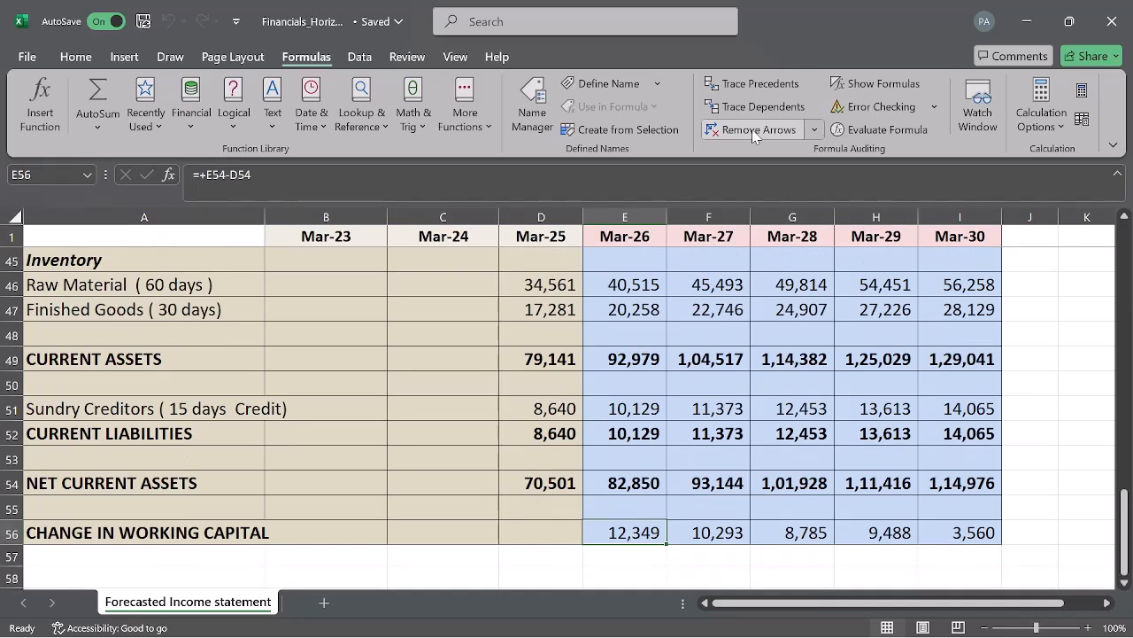
Return to the FREE CASH FLOW EQUITY calculation and inspect its Less Increase In WC row from Mar-26 to Mar-30.
key("Up")
key("Up")
key("Up")
key("Up")
key("Up")
key("Up")
key("Up")
key("Up")
key("Up")
key("Up")
key("Up")
key("Up")
key("Up")
key("Up")
key("Up")
key("Up")
key("Up")
key("Up")
key("Up")
key("Up")
key("Up")
key("Up")
key("Up")
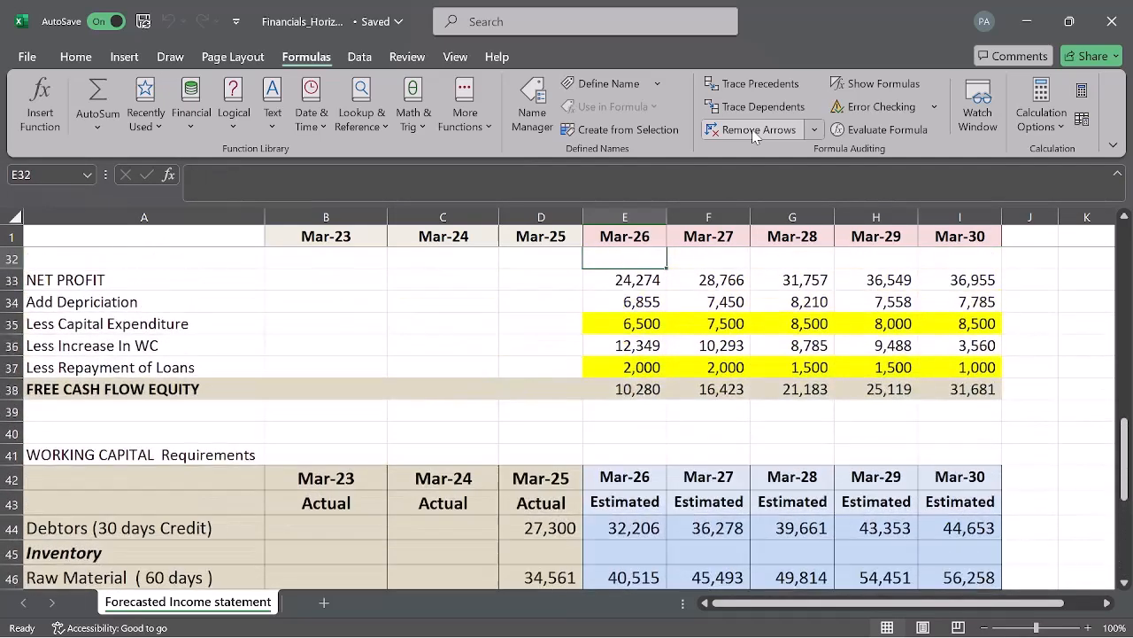
key("Down")
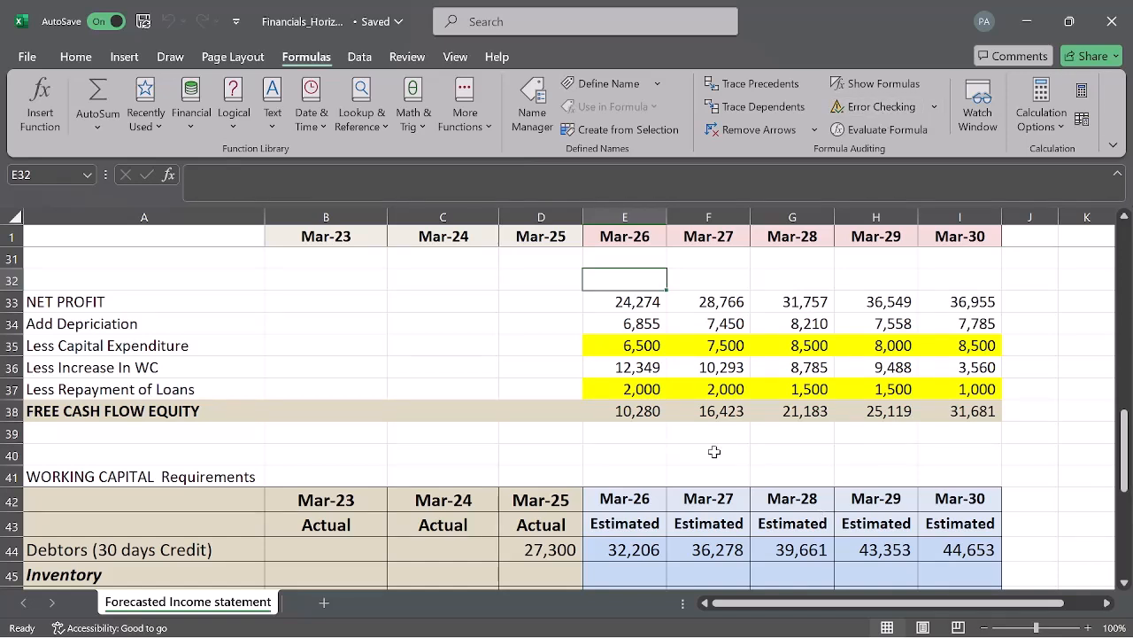
left_click(622, 369)
key("Right")
key("Right")
key("Right")
key("Right")
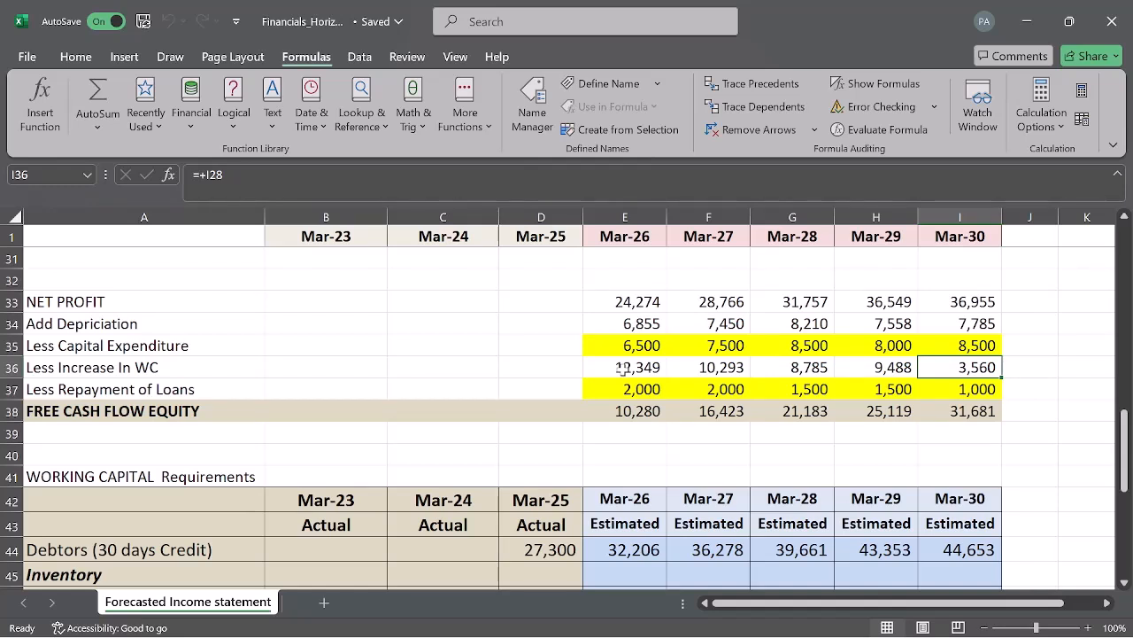
Inspect the FREE CASH FLOW EQUITY formulas for Mar-27 and Mar-26 in F38 and E38.
key("Left")
key("Left")
key("Left")
key("Down")
key("Down")
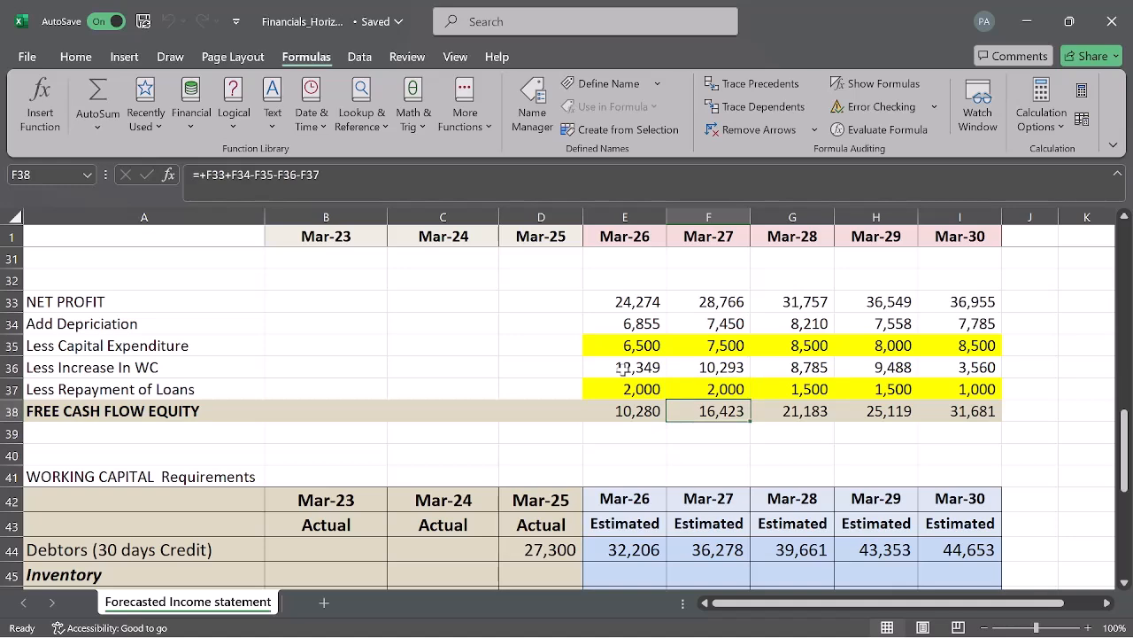
key("Left")
Go back up the Mar-26 column past both free cash flow sections and inspect the NET PROFIT formula in E33.
key("Up")
key("Up")
key("Up")
key("Up")
key("Up")
key("Up")
key("Up")
key("Up")
key("Up")
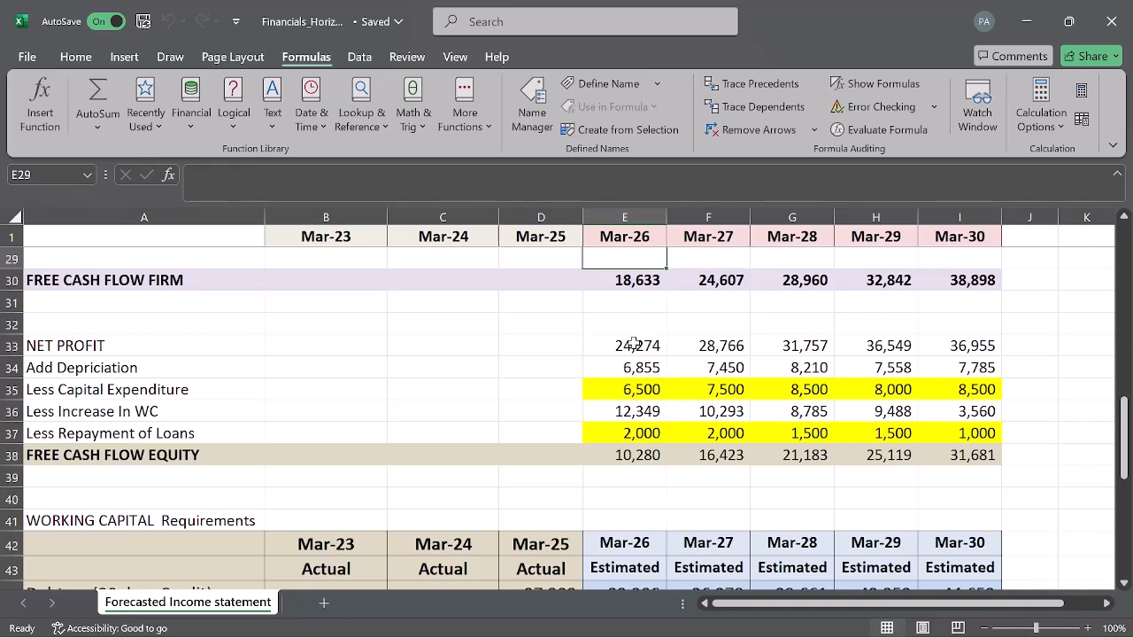
left_click(637, 345)
type("=+E20")
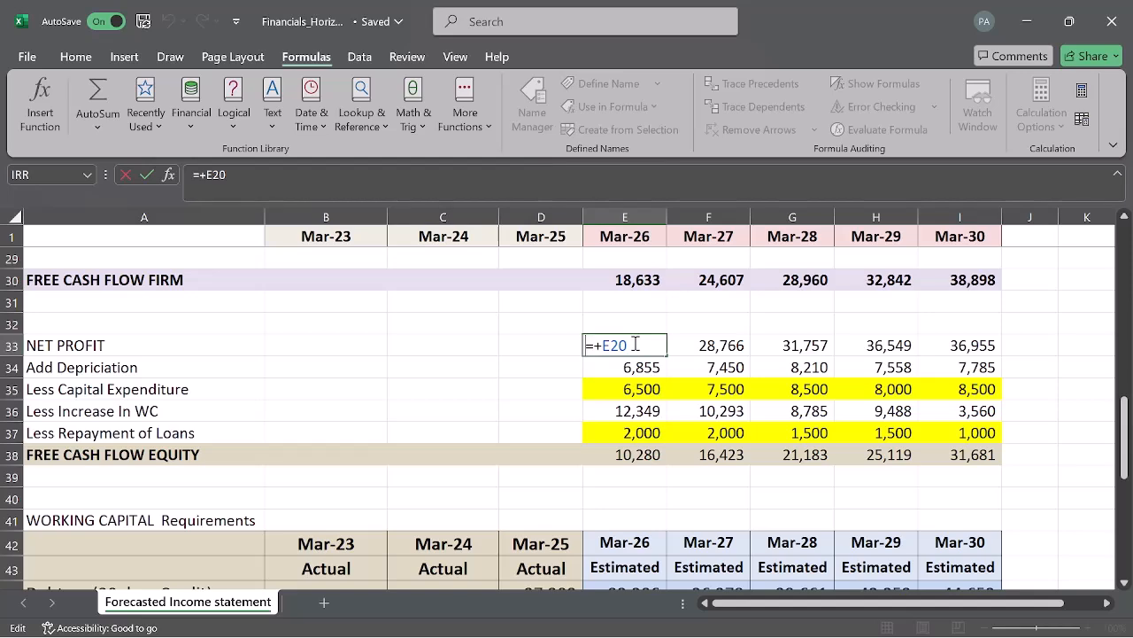
key("Home")
type("=")
left_click(510, 321)
key("Up")
key("Up")
key("Up")
key("Up")
key("Up")
key("Up")
key("Up")
key("Up")
key("Up")
key("Up")
key("Up")
key("Up")
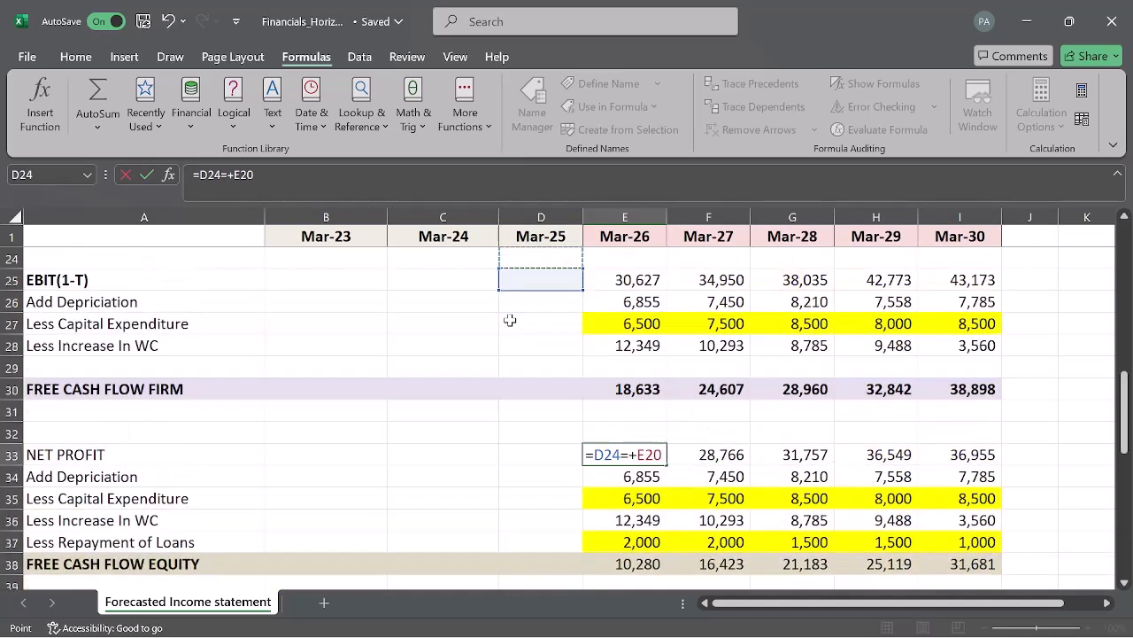
key("Down")
key("Down")
key("Down")
key("Down")
key("Down")
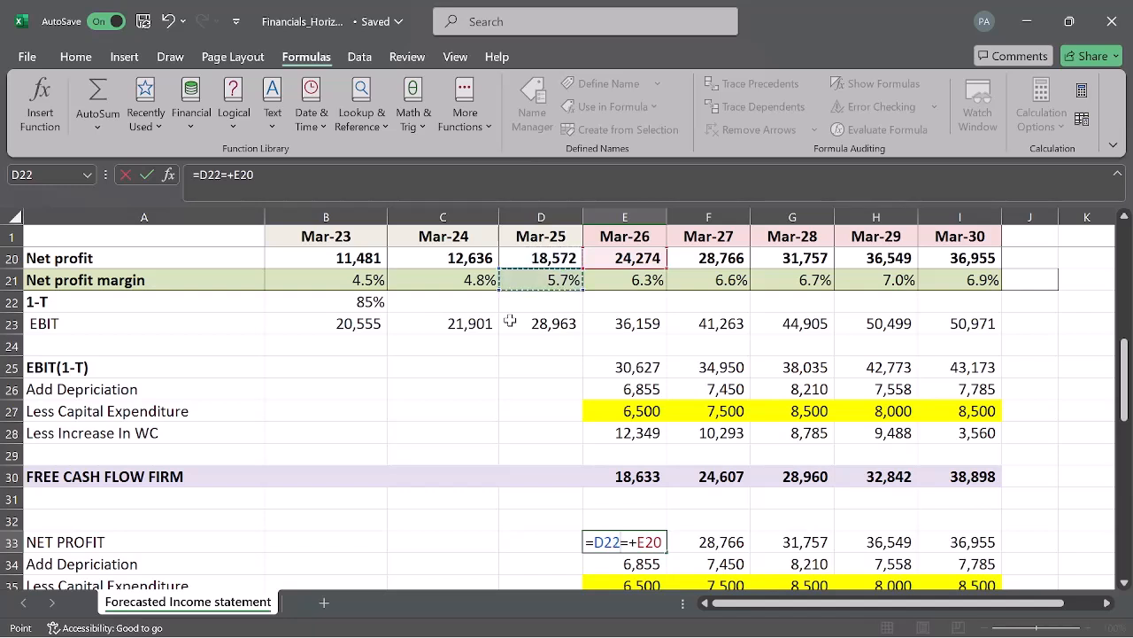
key("Up")
key("Up")
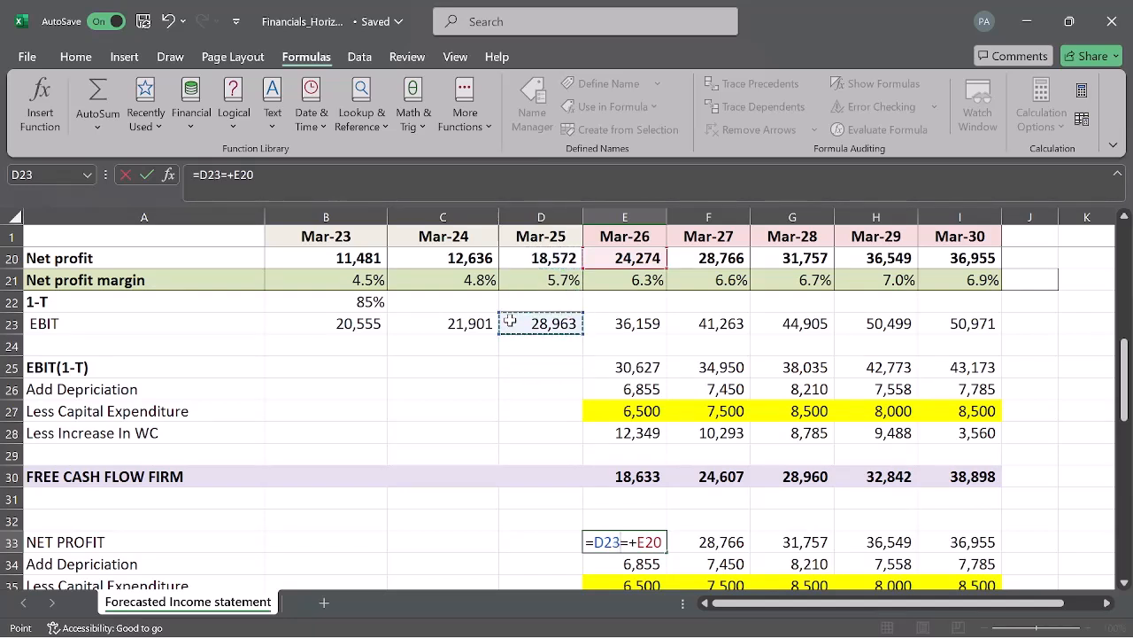
key("Down")
key("Down")
key("Down")
key("Up")
key("Down")
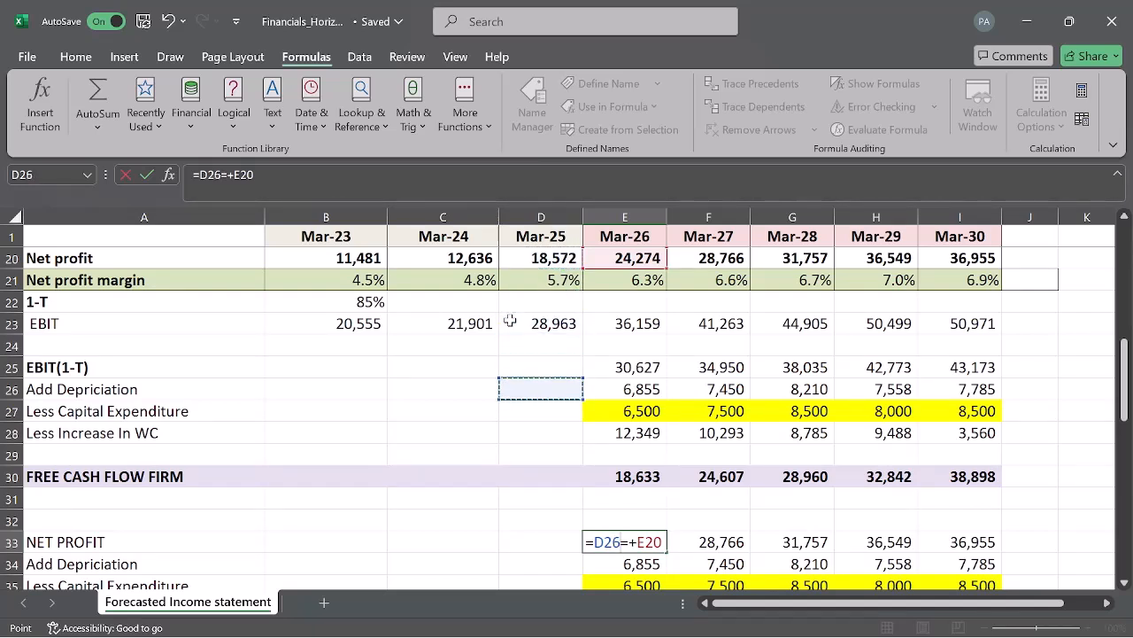
key("Up")
key("Right")
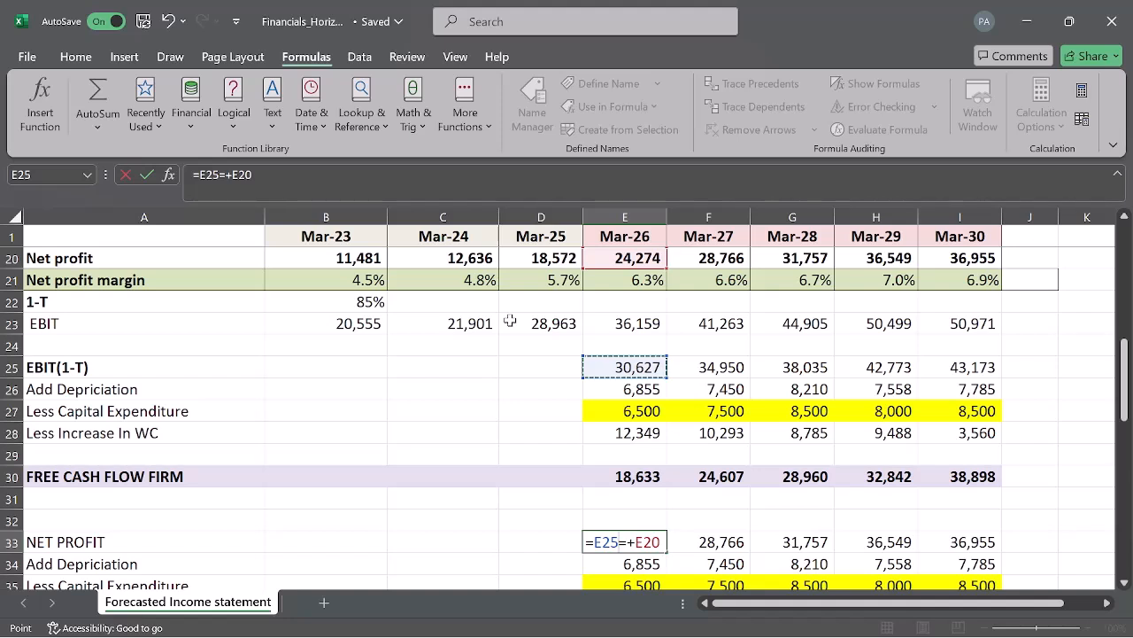
key("Down")
key("Up")
key("Down")
key("Down")
key("Down")
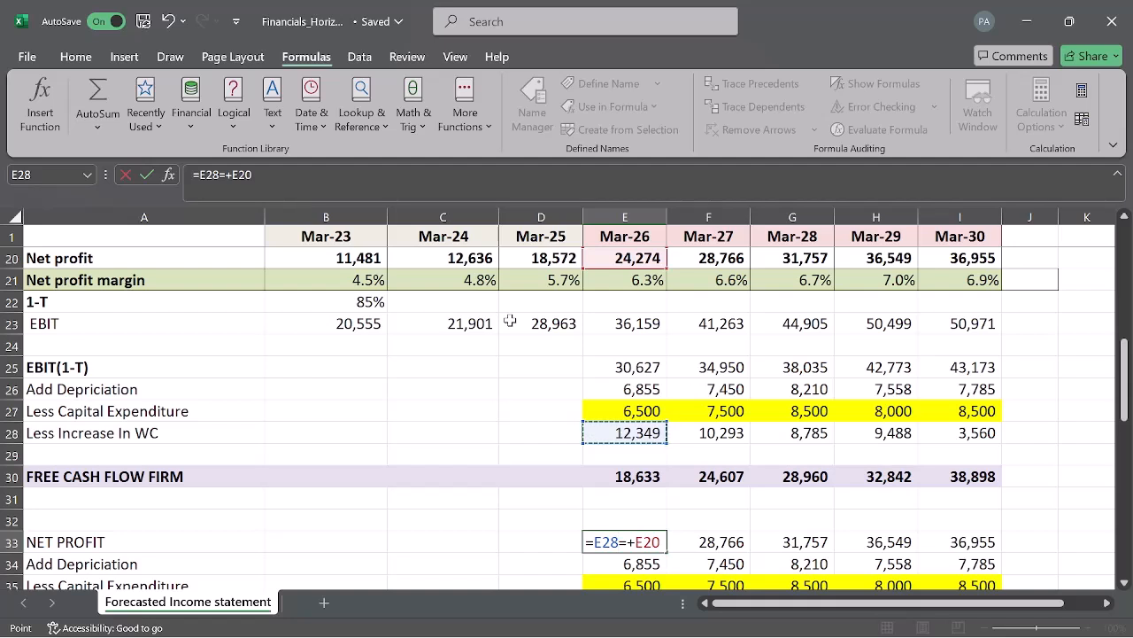
key("Down")
key("Up")
key("Up")
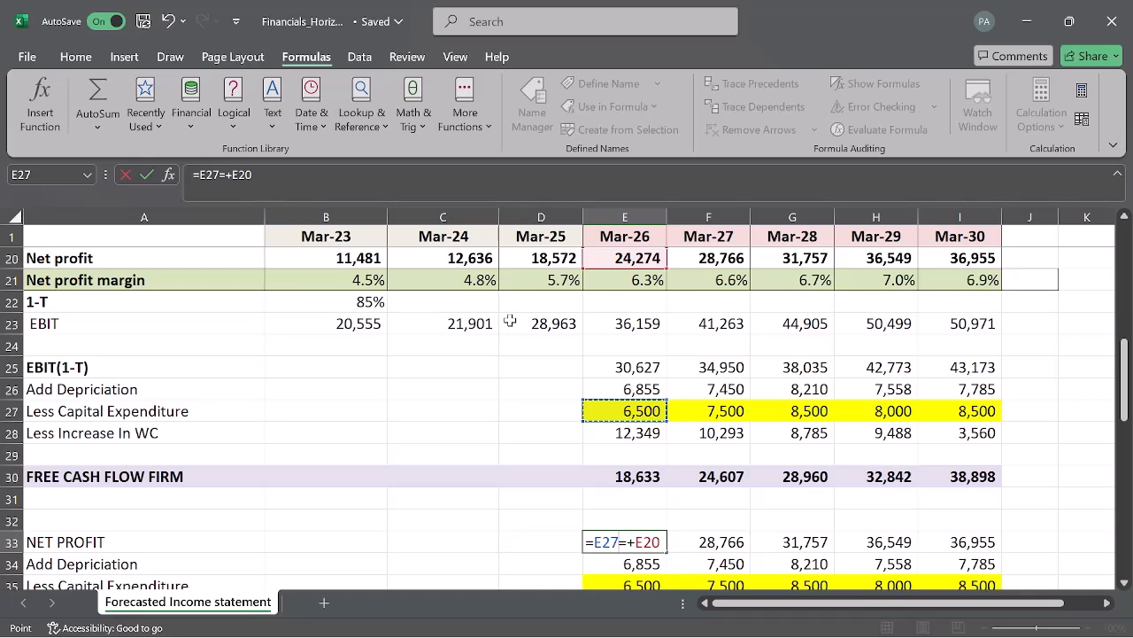
key("Down")
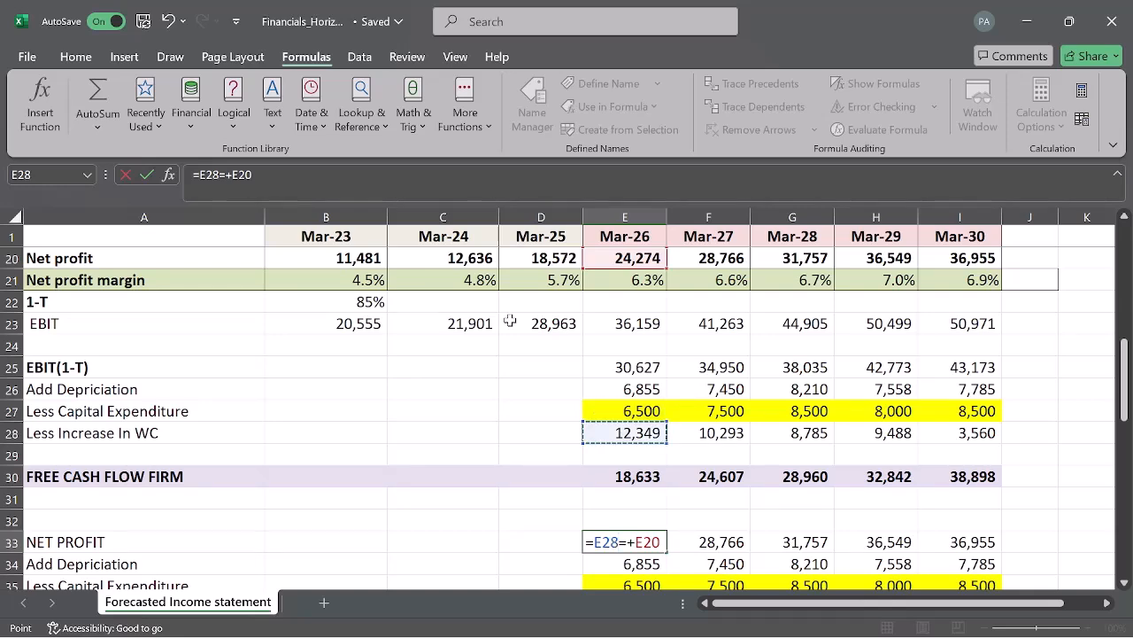
key("Escape")
Follow the Mar-26 items below NET PROFIT down to the FREE CASH FLOW EQUITY formula in E38.
key("Down")
key("Down")
key("Down")
key("Down")
key("Down")
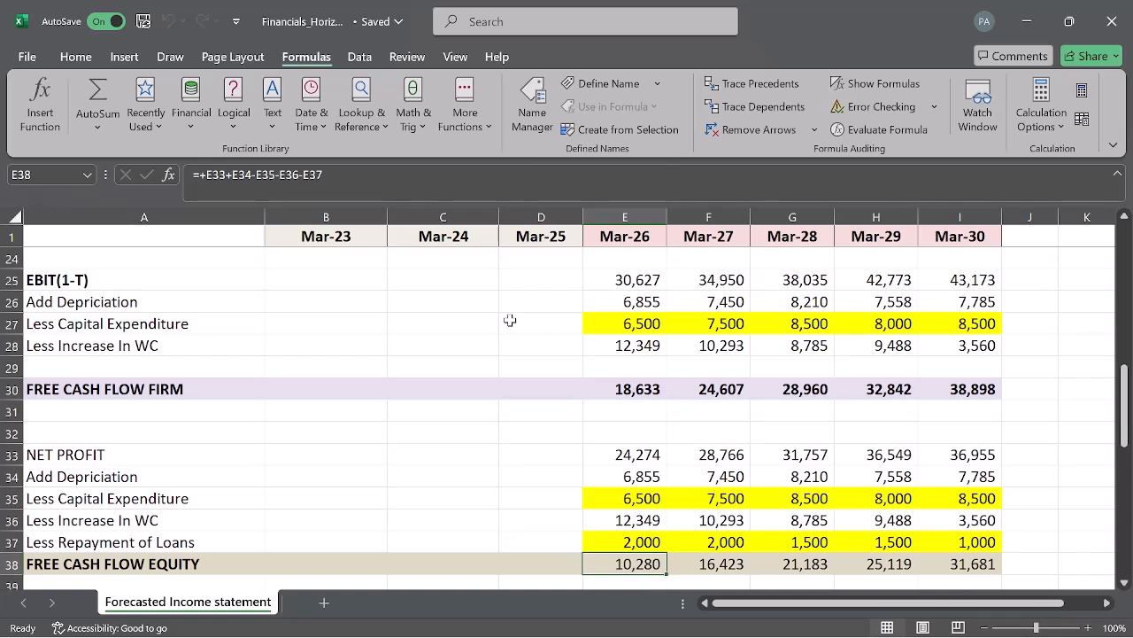
Review the column A labels from NET PROFIT in A33 up to Less Capital Expenditure in A27 and back to NET PROFIT.
left_click(170, 451)
key("Up")
key("Up")
key("Up")
key("Up")
key("Up")
key("Up")
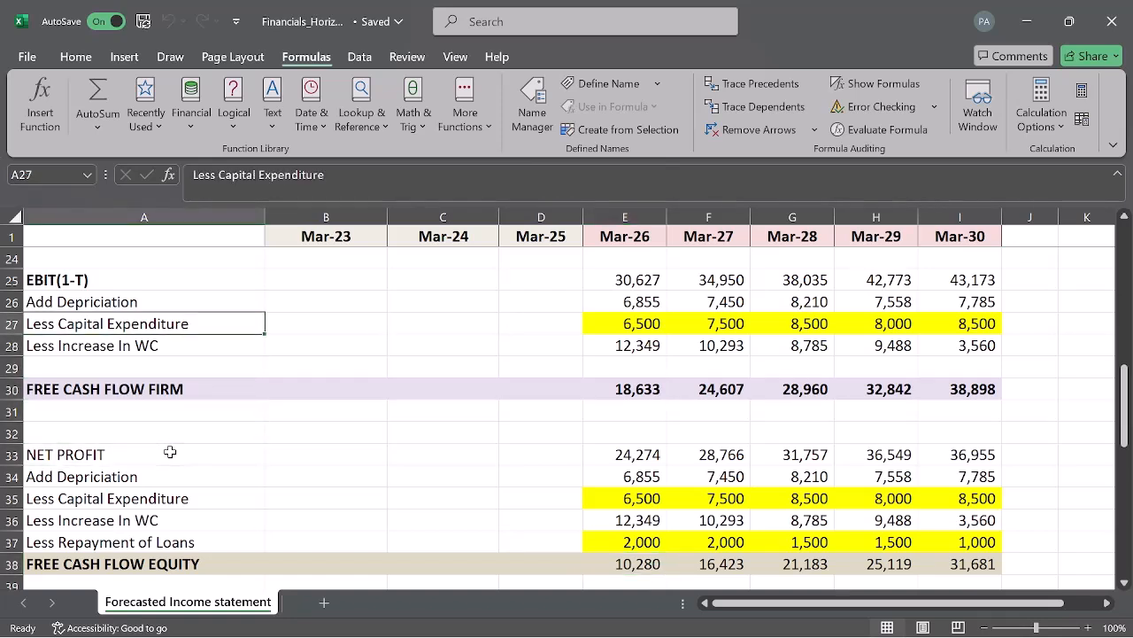
key("Down")
key("Down")
key("Down")
key("Down")
key("Down")
key("Down")
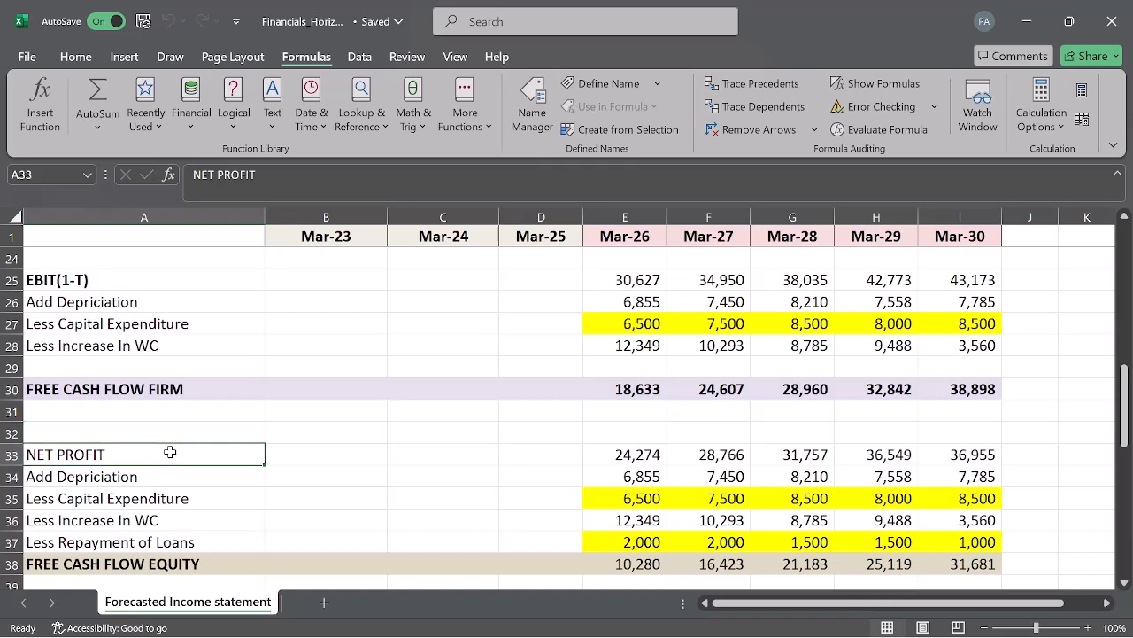